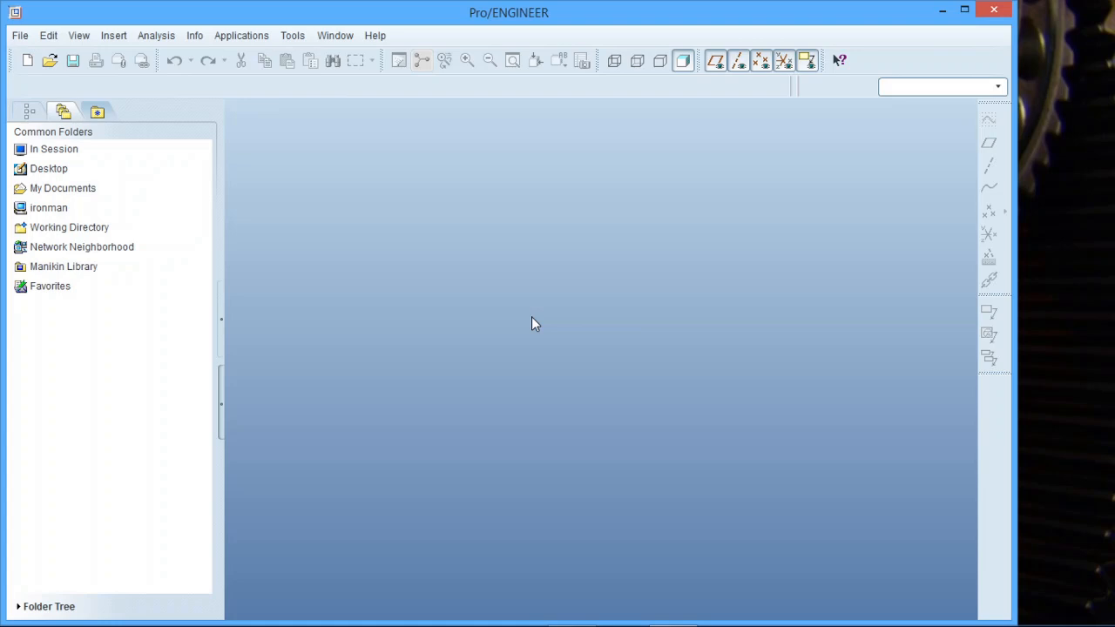
Step: Create a new solid part from the default template and start a sketch on the TOP datum plane
left_click(27, 60)
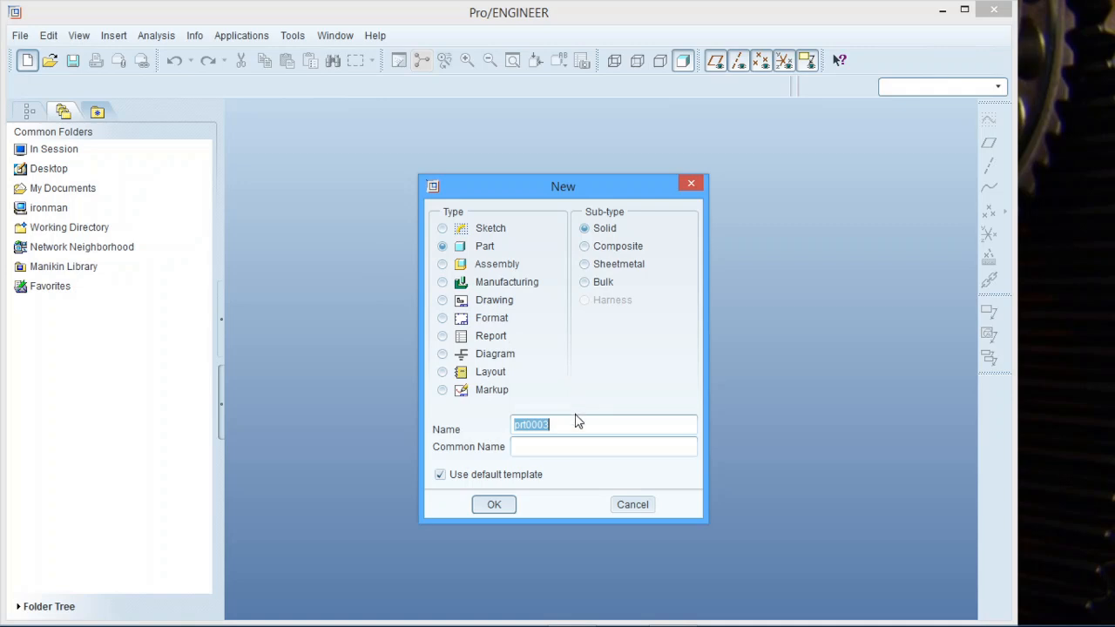
left_click(489, 510)
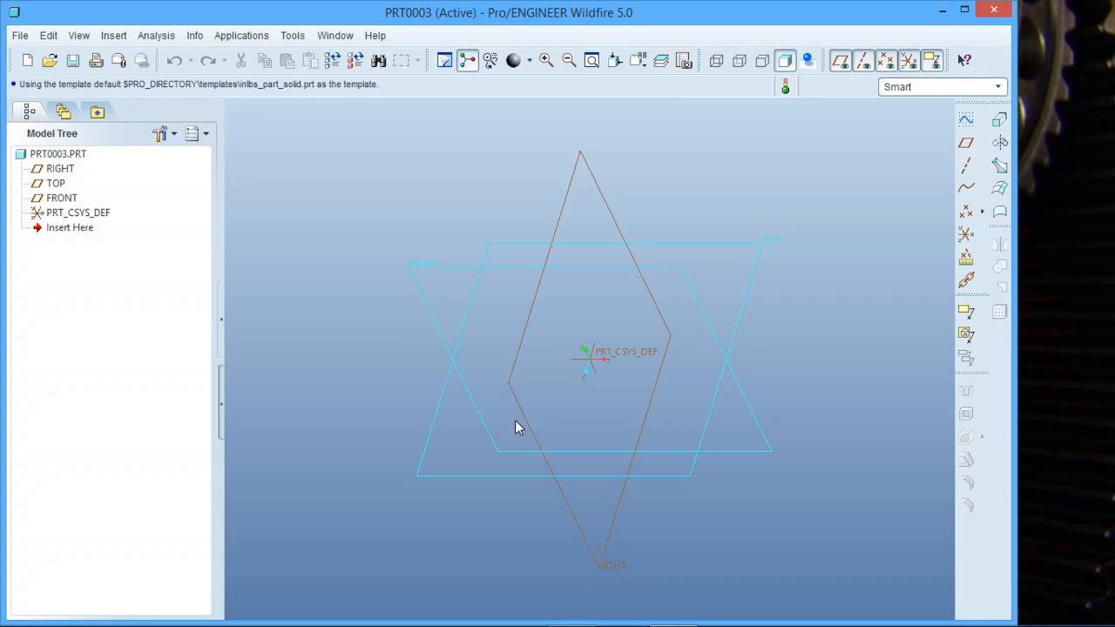
left_click(967, 120)
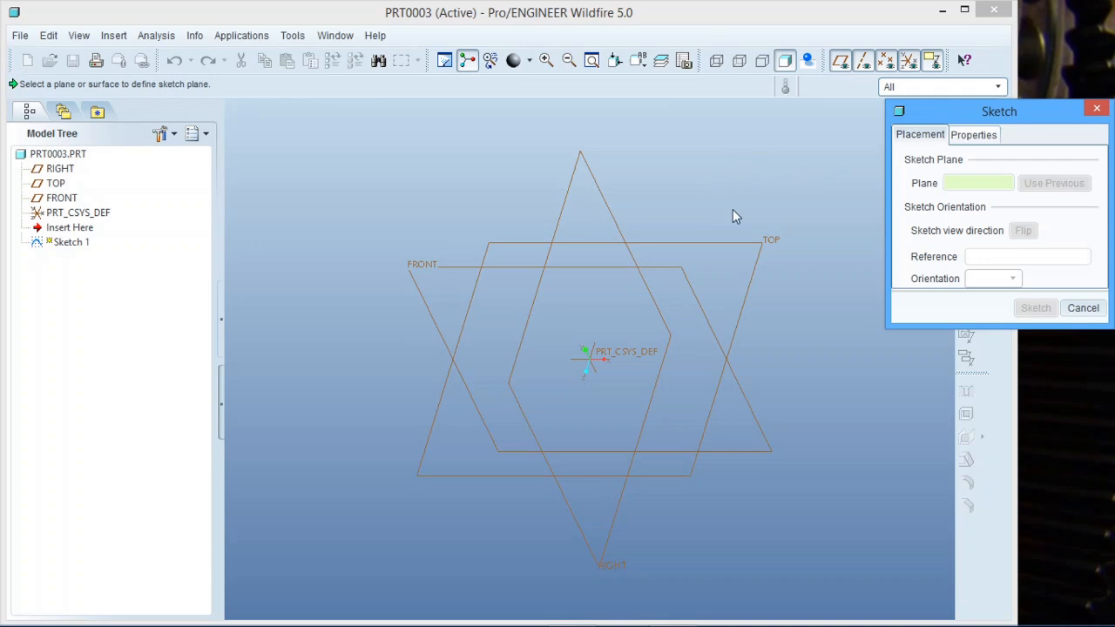
left_click(759, 242)
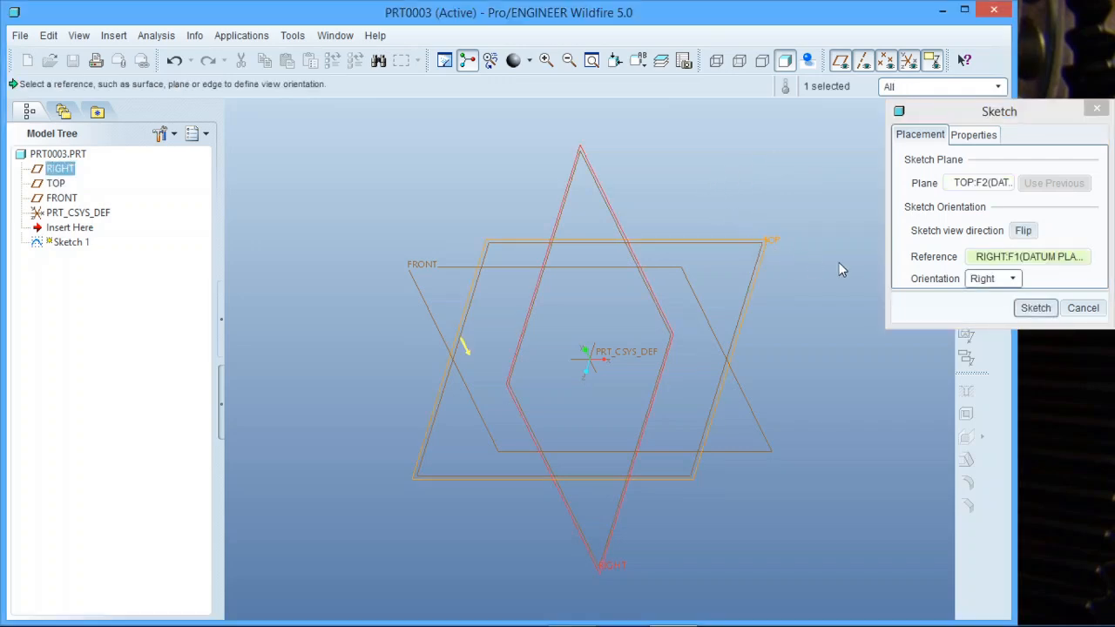
left_click(1035, 309)
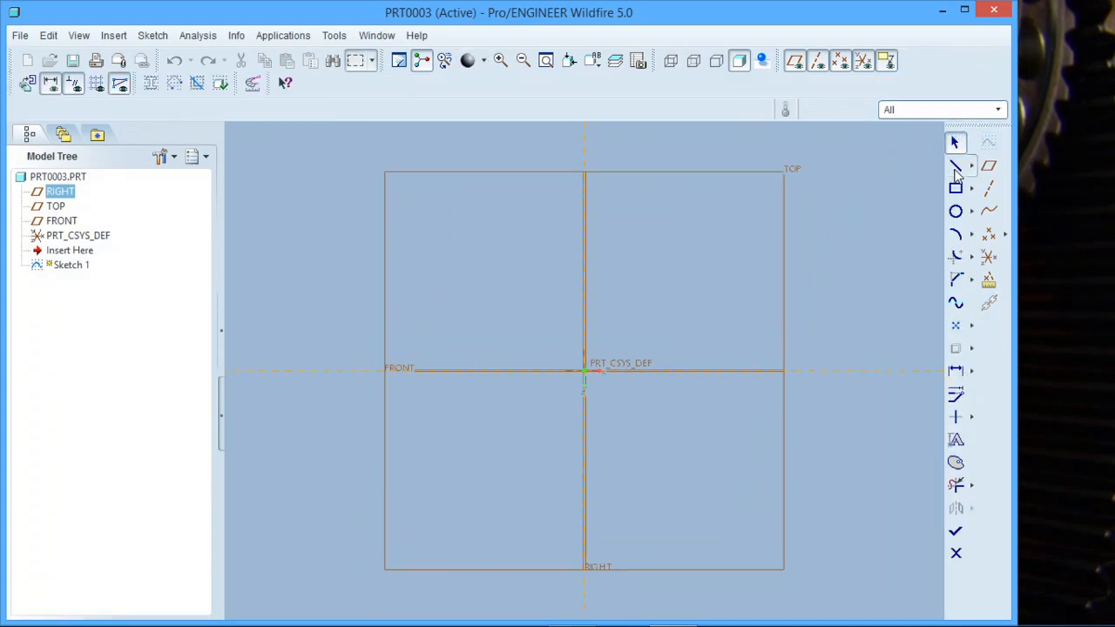
Step: Draw a vertical and a horizontal centerline through the origin of the sketch
left_click(973, 172)
left_click(1038, 165)
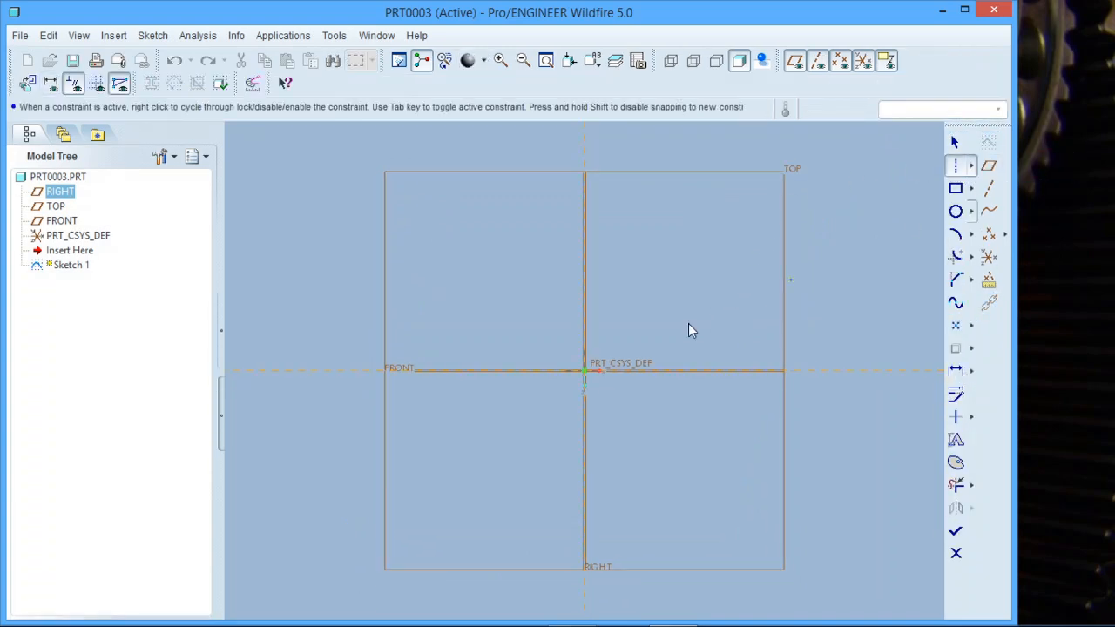
left_click(587, 381)
left_click(174, 60)
left_click(956, 166)
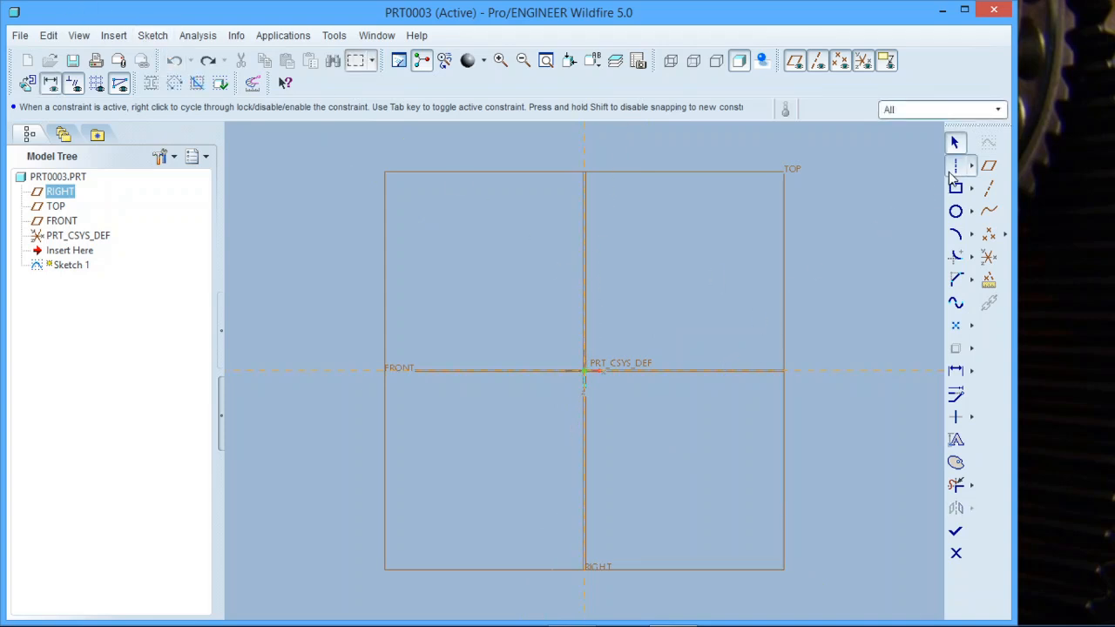
left_click(587, 374)
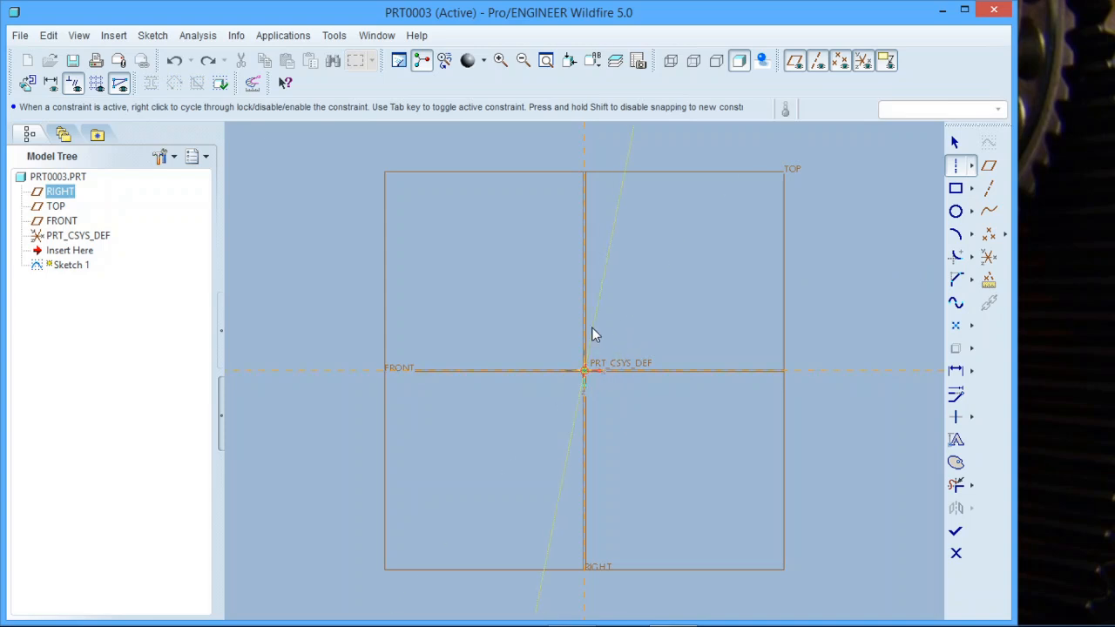
left_click(581, 313)
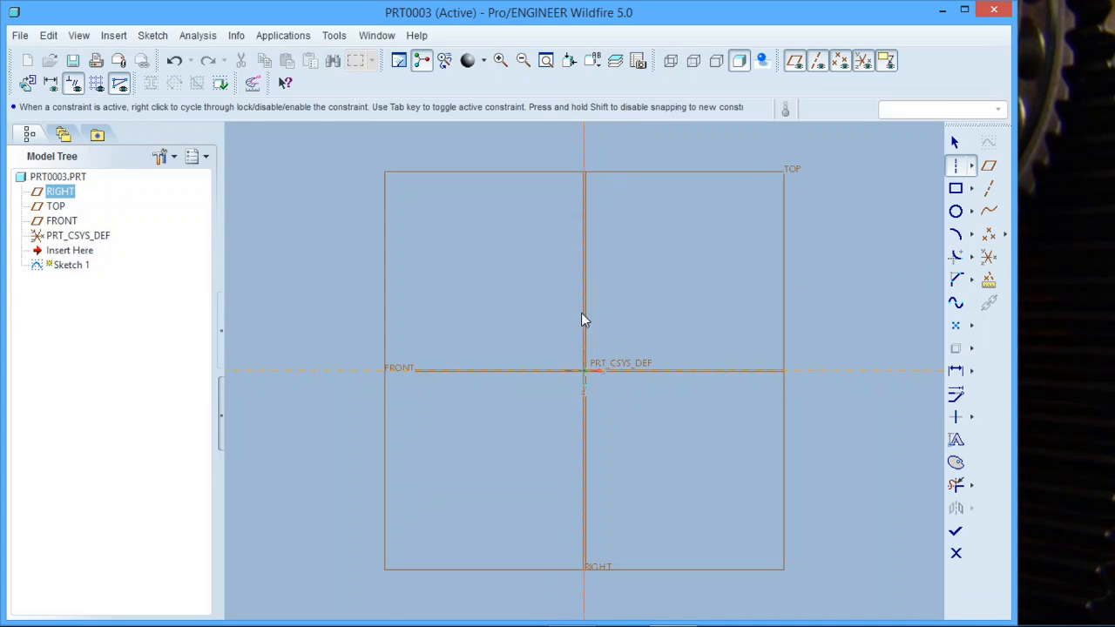
left_click(583, 372)
left_click(665, 365)
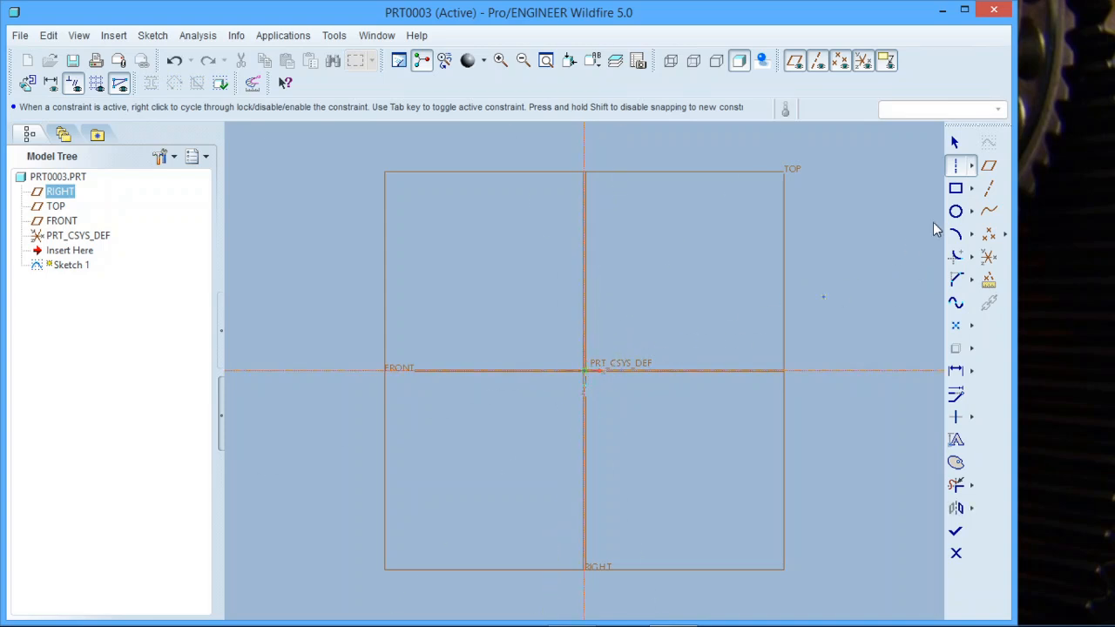
left_click(955, 143)
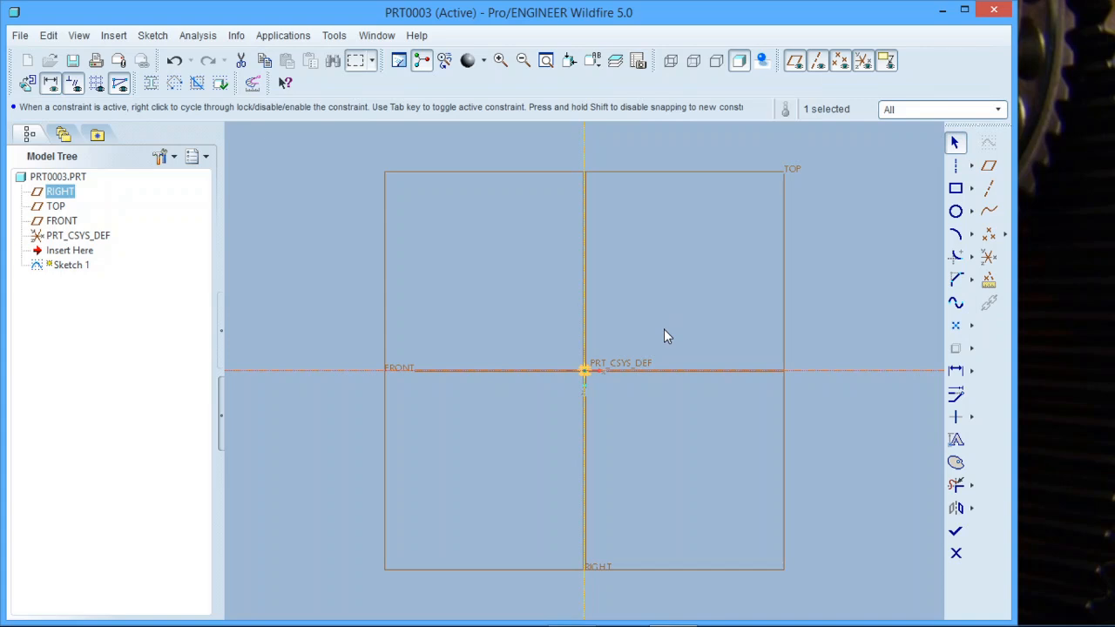
Step: Sketch a rectangle about 258 wide and 188 high, symmetric about both centerlines
left_click(955, 190)
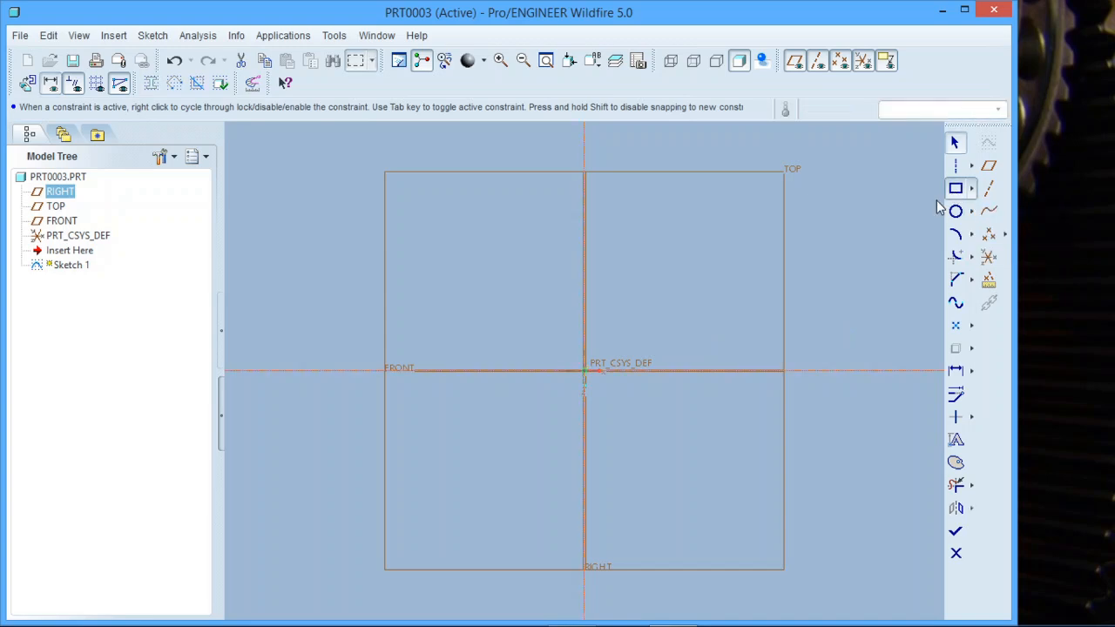
left_click(482, 298)
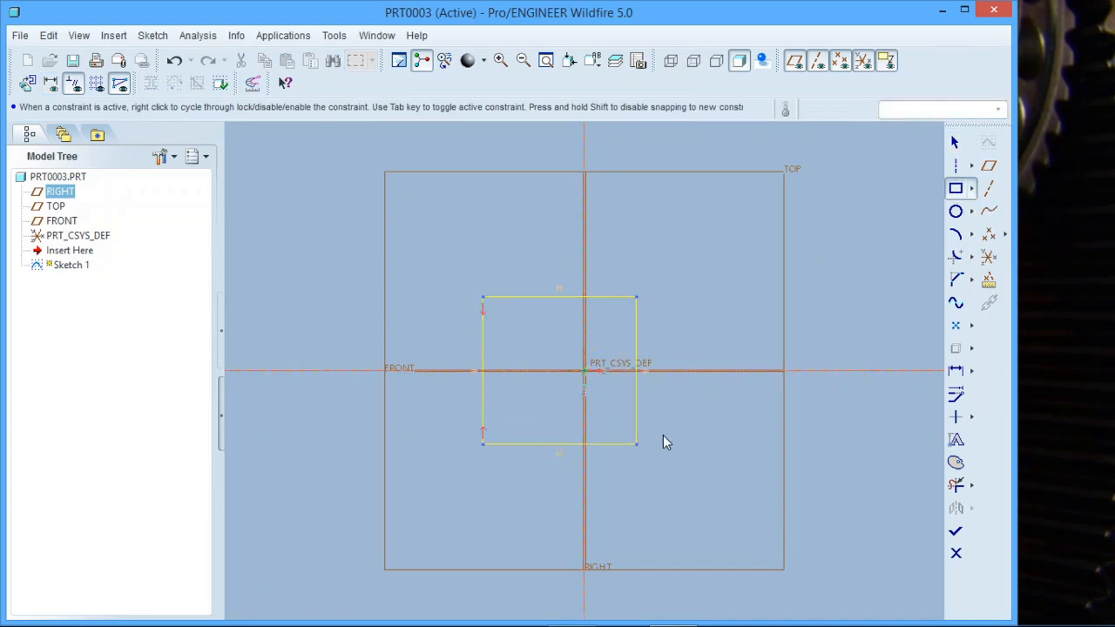
left_click(694, 446)
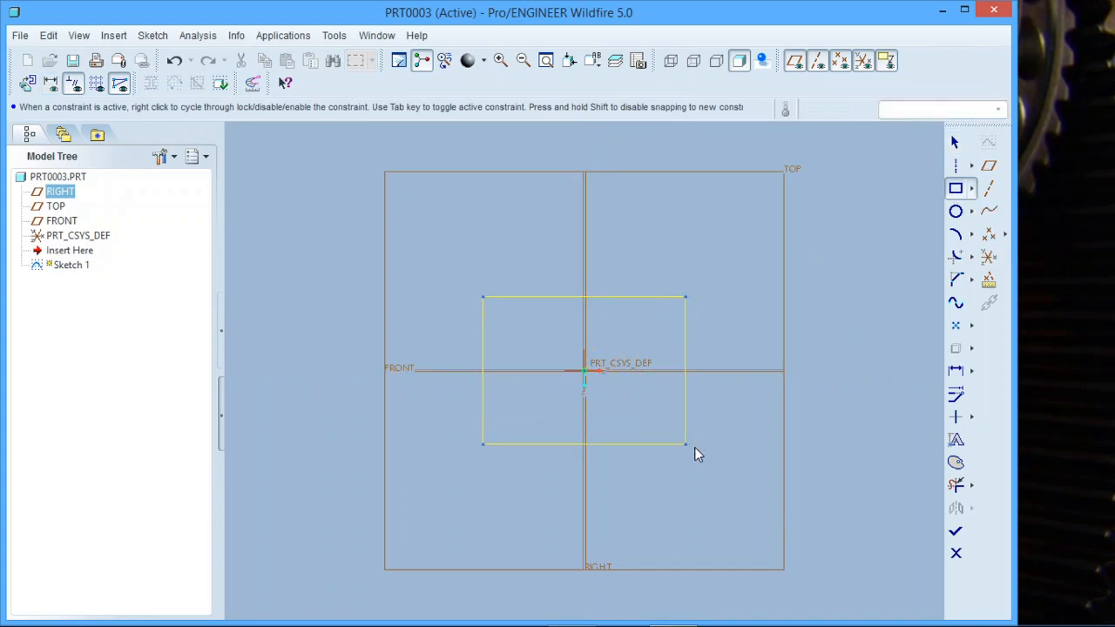
left_click(956, 143)
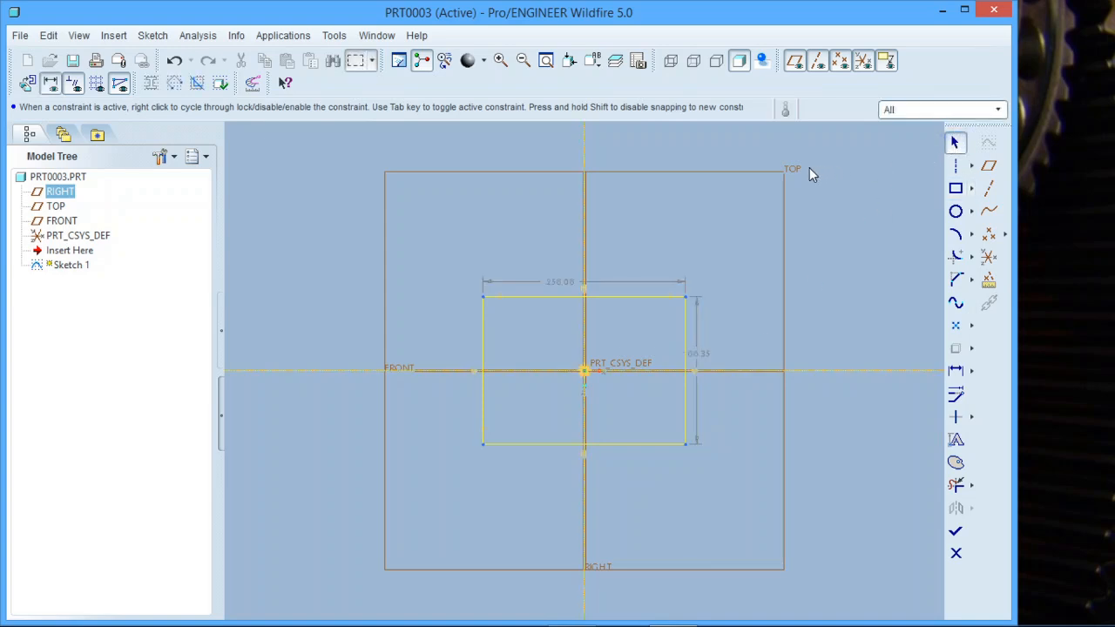
Step: Set the rectangle's width to 200 and its height to 160, and finish the sketch
double_click(568, 281)
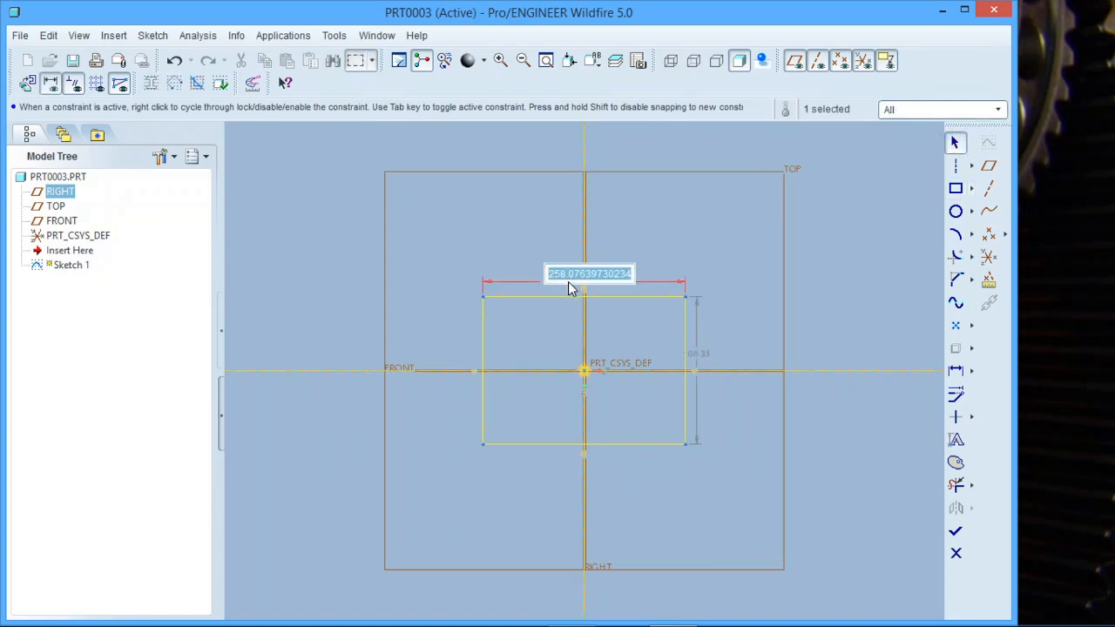
type("200")
key("Return")
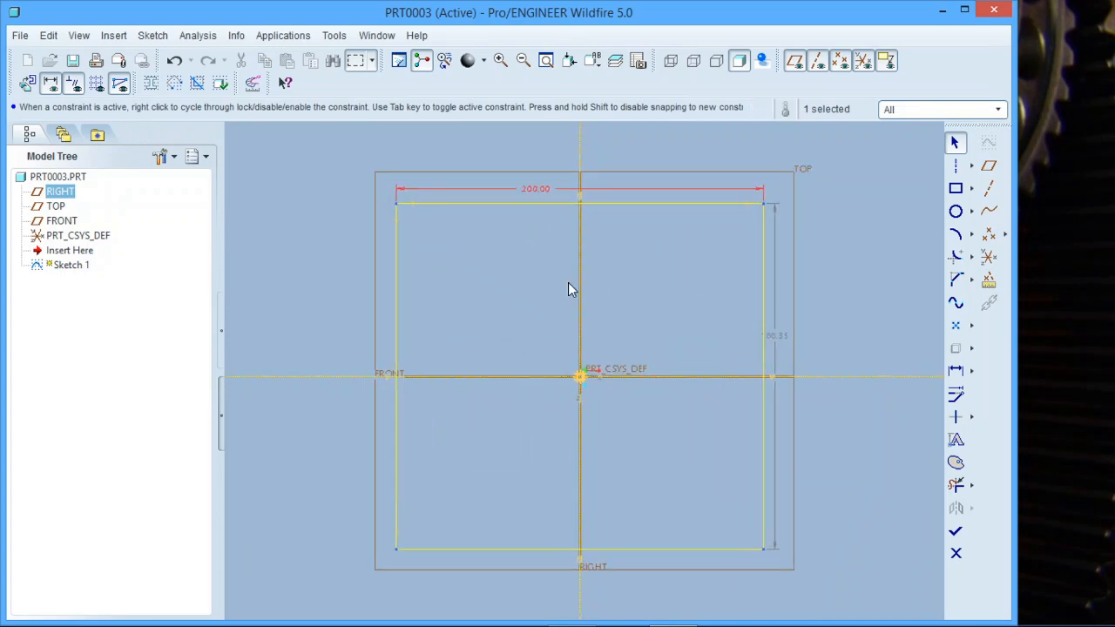
double_click(781, 338)
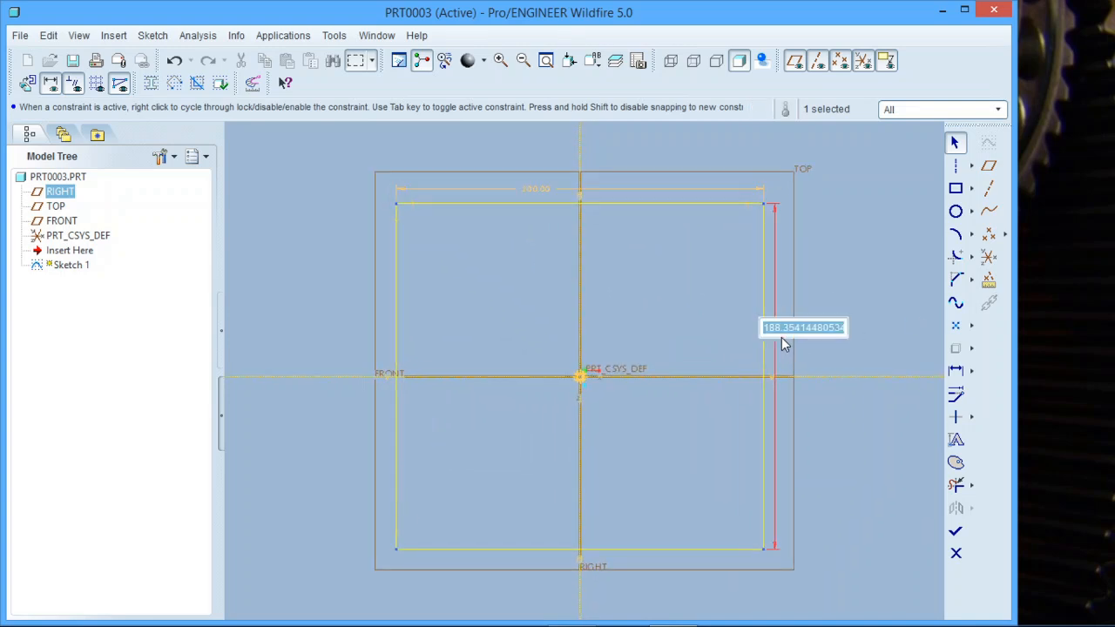
type("160")
key("Return")
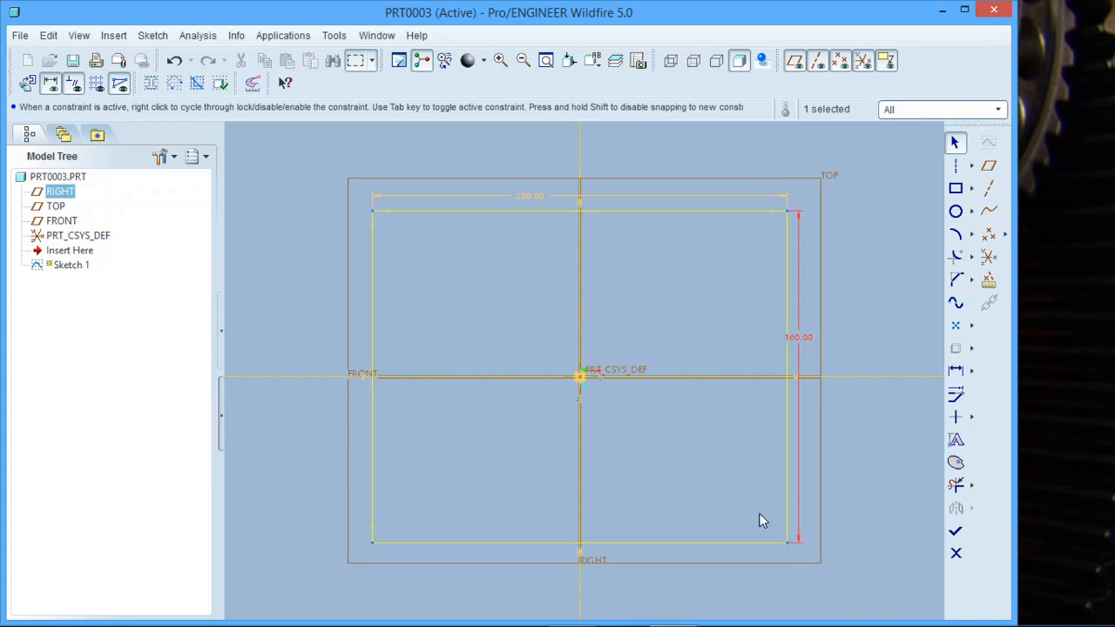
left_click(957, 531)
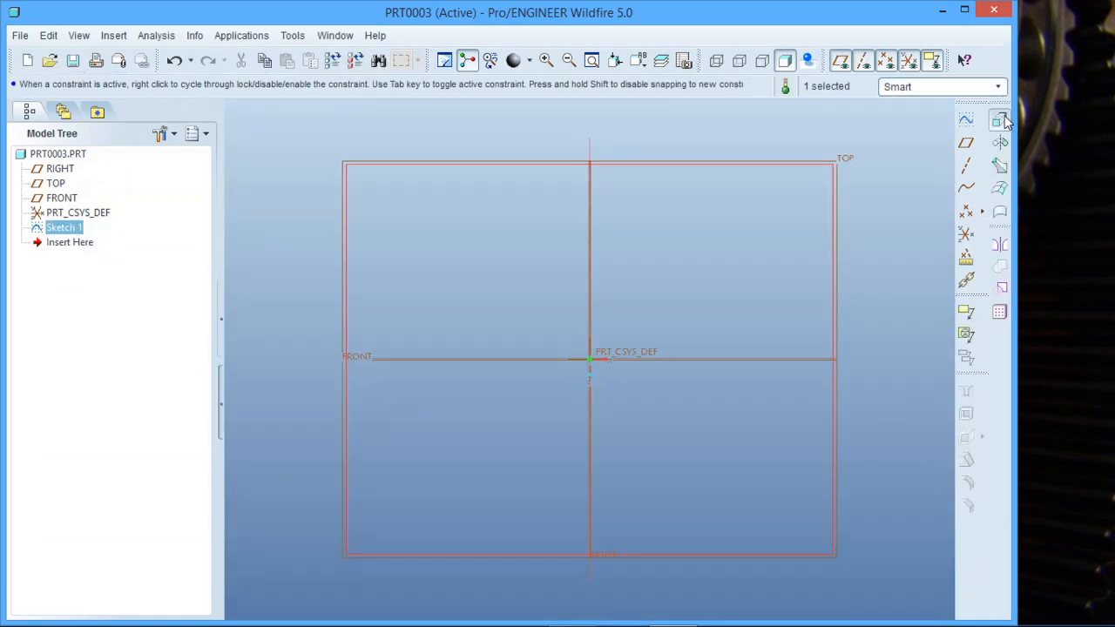
Step: Extrude the rectangular sketch to a depth of 100 as a solid block
left_click(1001, 119)
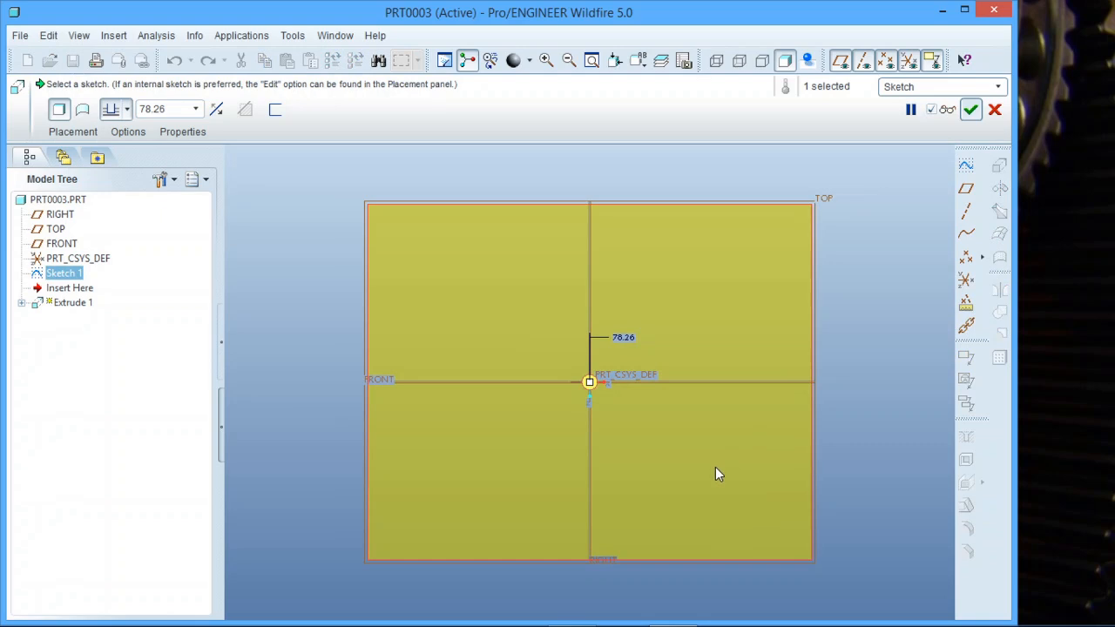
middle_click_drag(702, 470, 700, 393)
middle_click_drag(629, 177, 605, 219)
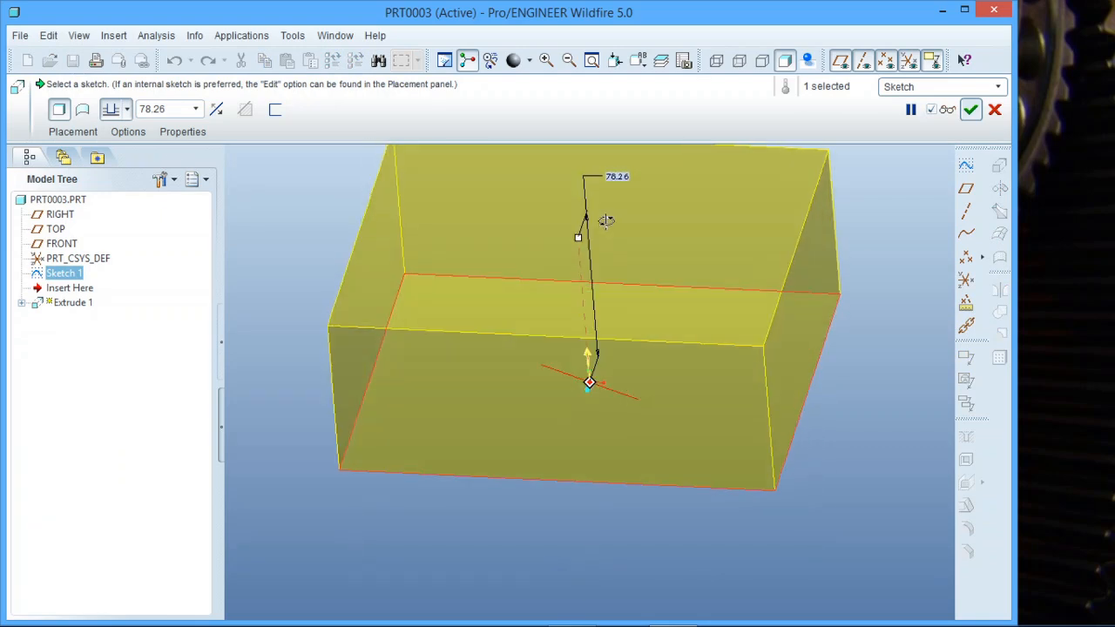
double_click(620, 177)
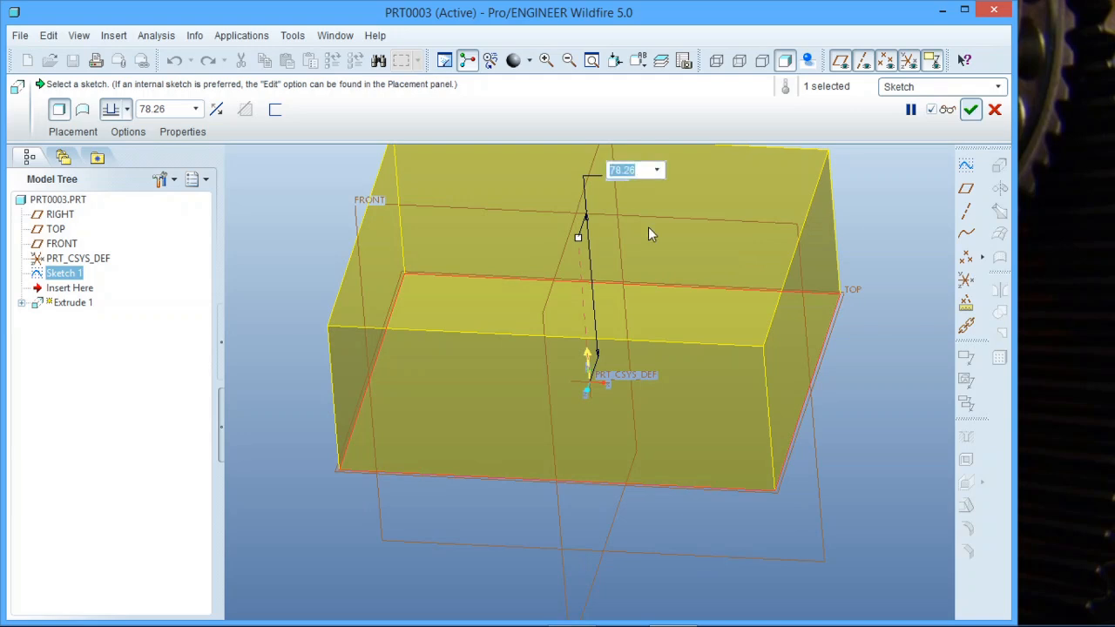
type("100")
key("Return")
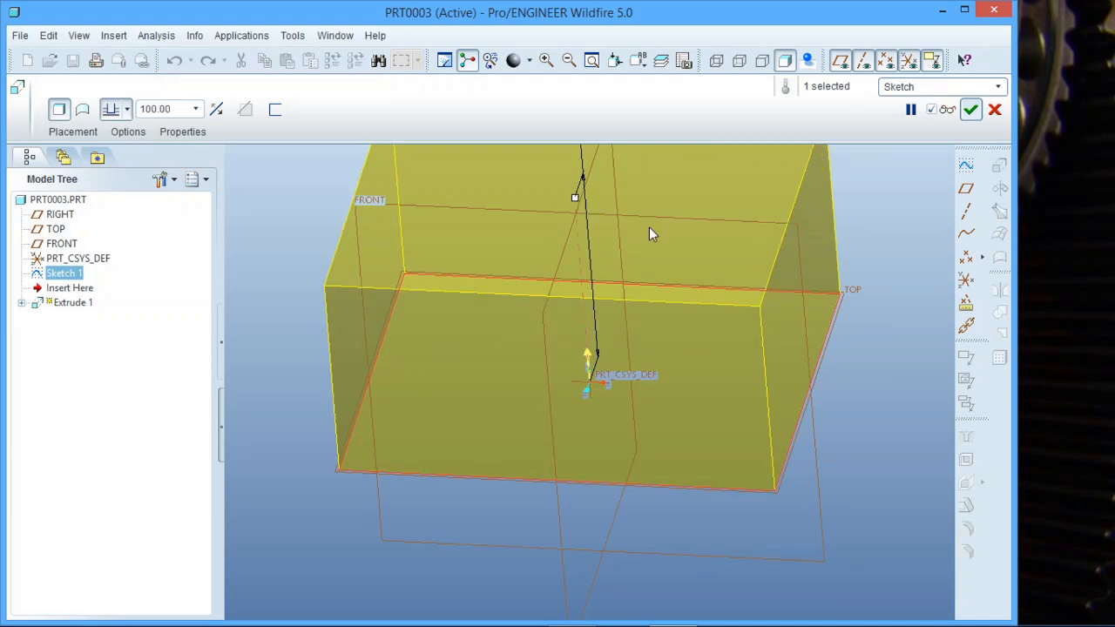
scroll(658, 470, "down", 3)
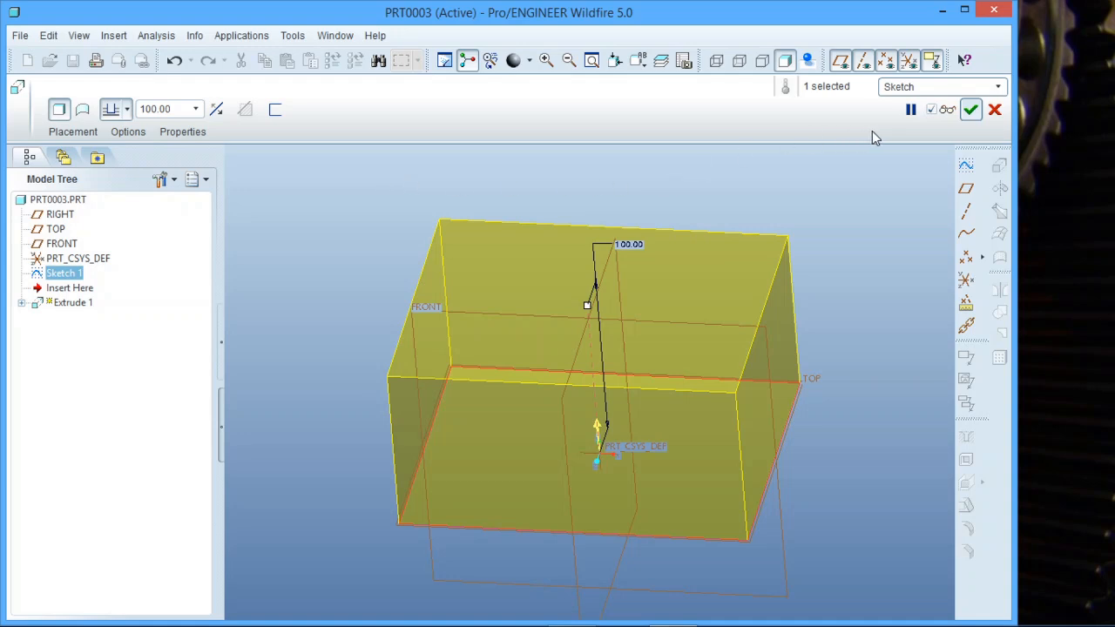
left_click(970, 109)
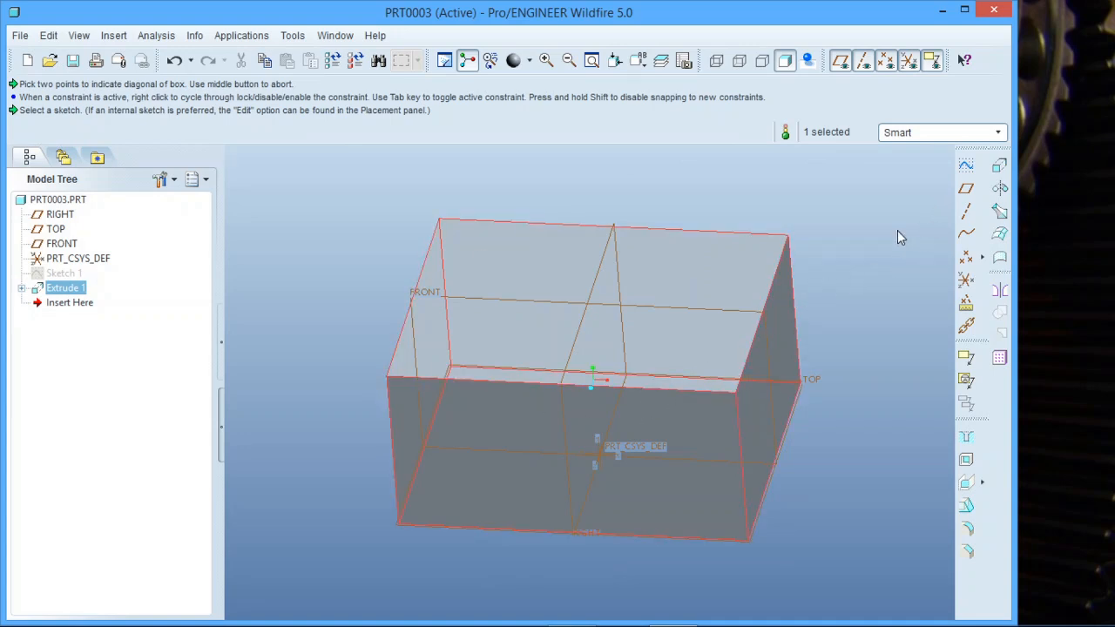
left_click(841, 200)
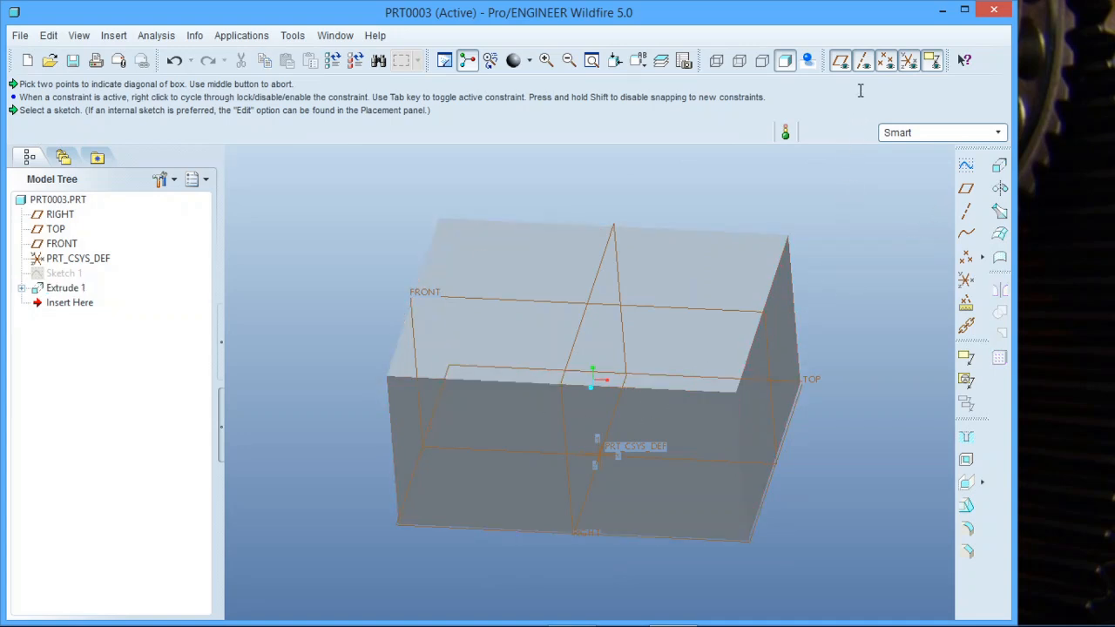
Step: Hide the annotations, coordinate systems, datum points and axes while keeping the datum planes displayed
left_click(931, 61)
left_click(909, 60)
left_click(886, 60)
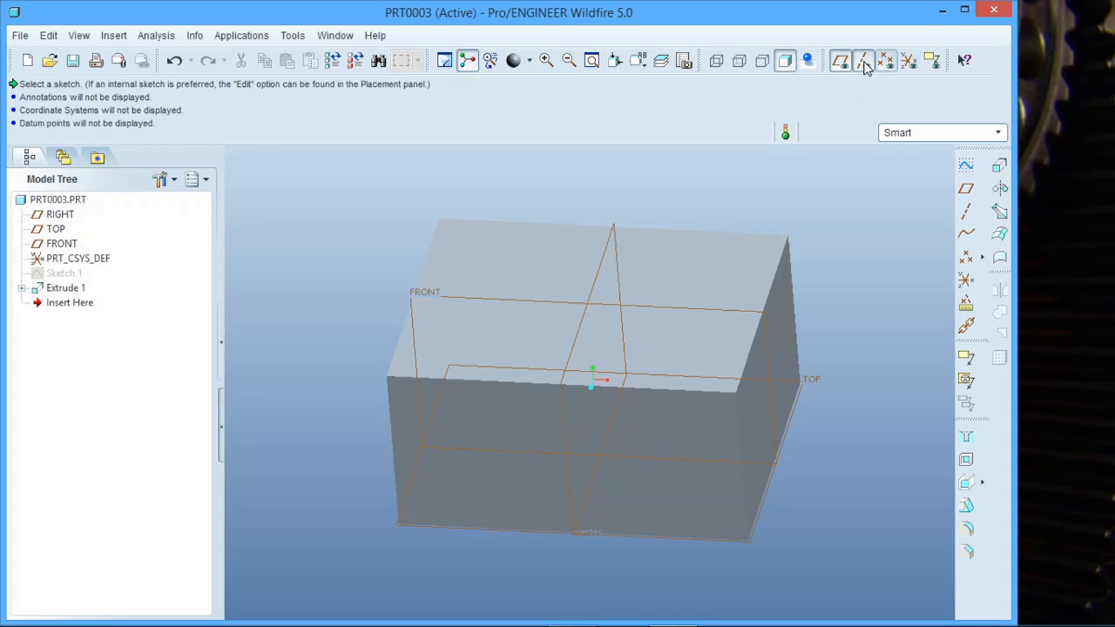
left_click(864, 60)
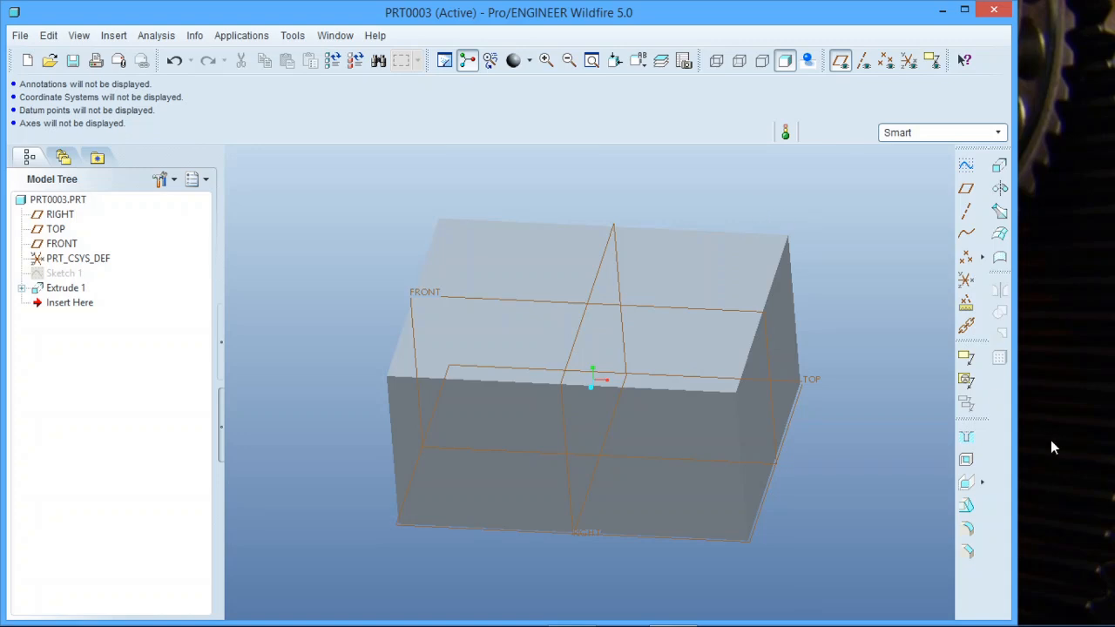
Step: Shell the block with a wall thickness of 6 without removing any surface
left_click(967, 461)
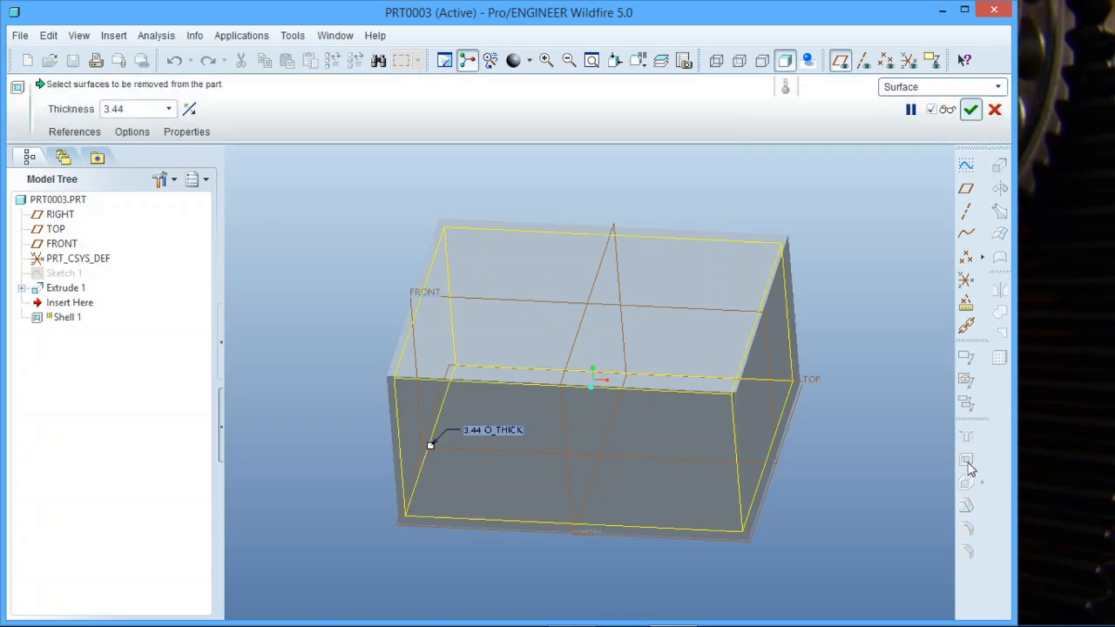
left_click(128, 109)
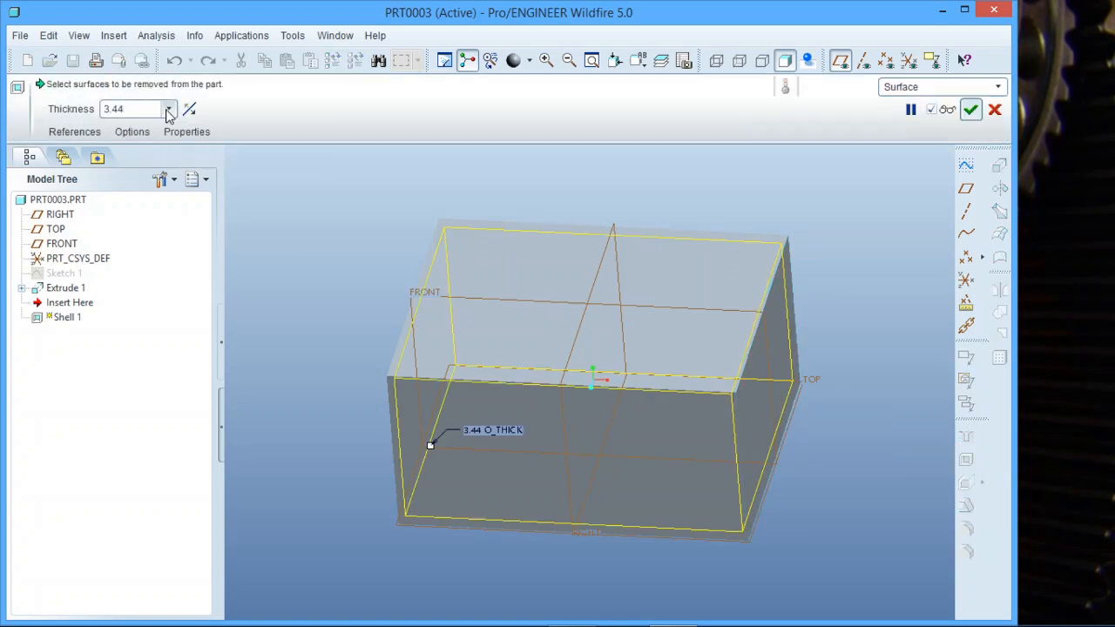
type("6")
key("Return")
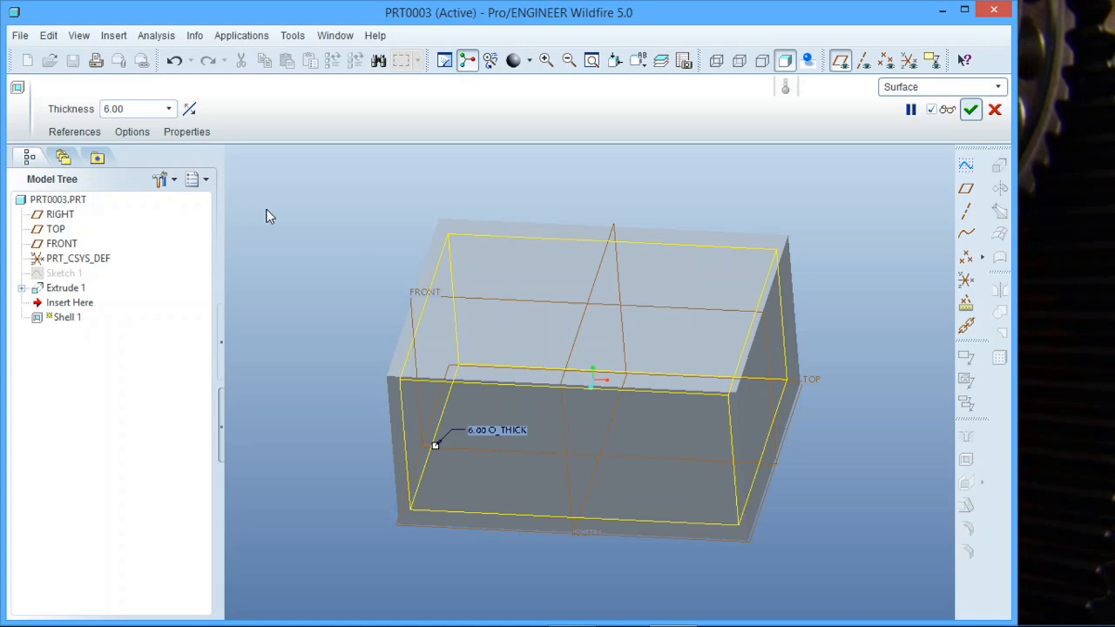
left_click(968, 112)
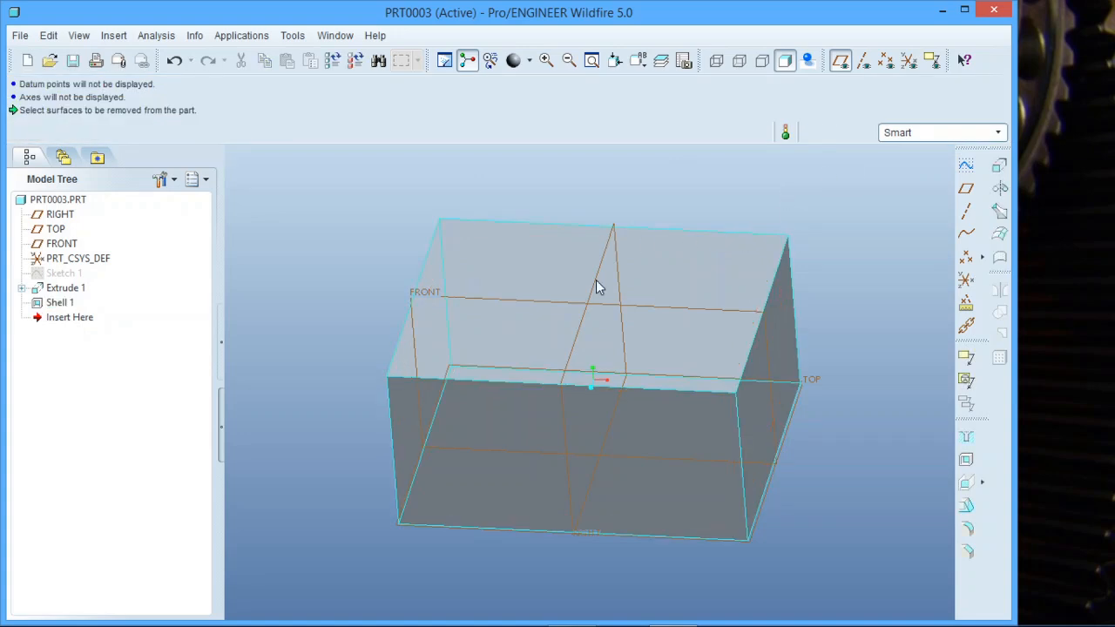
Step: Redefine the shell to remove the block's top surface, and hide the datum planes
mouse_move(608, 387)
middle_mouse_down()
mouse_move(598, 269)
mouse_move(557, 399)
mouse_move(575, 362)
mouse_move(589, 376)
mouse_move(557, 368)
mouse_move(575, 372)
middle_mouse_up()
left_click(59, 302)
right_click(61, 303)
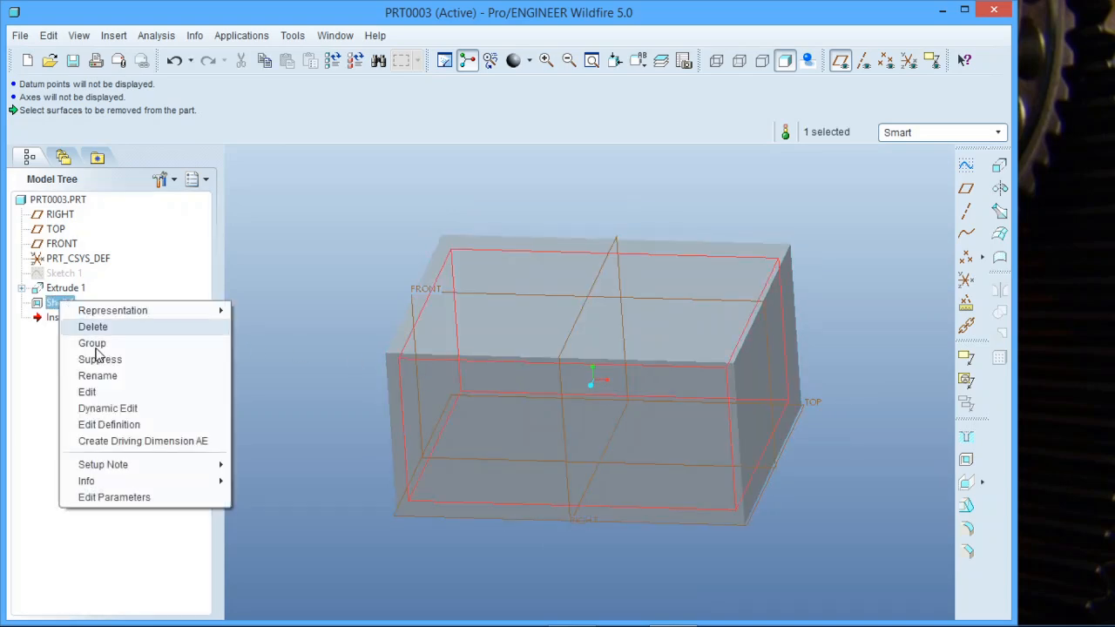
left_click(122, 424)
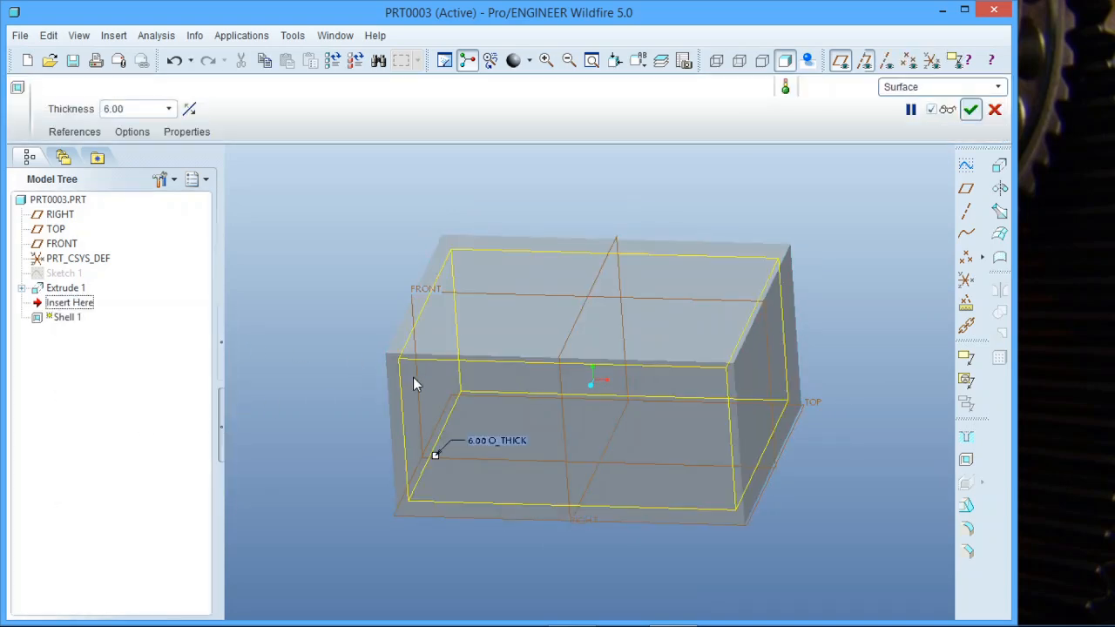
middle_click_drag(413, 375, 426, 386)
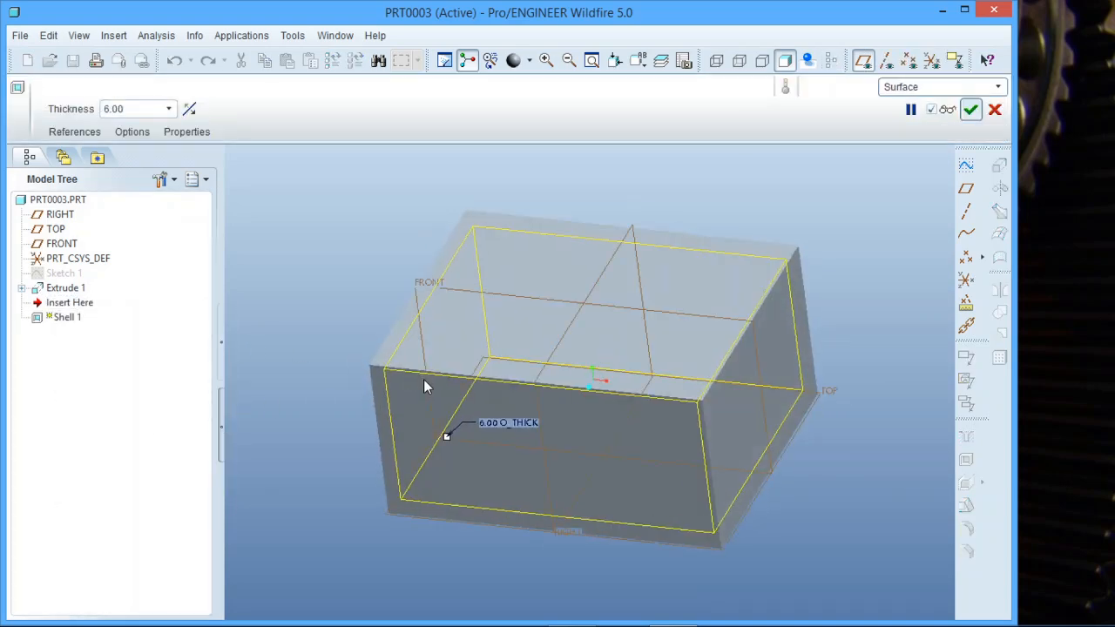
left_click(614, 323)
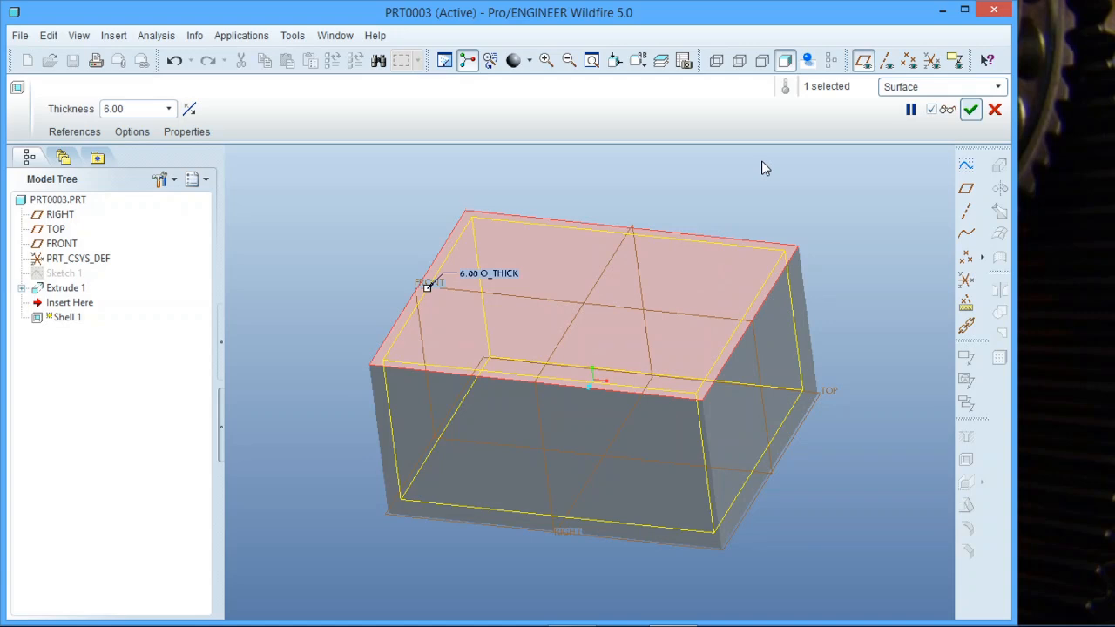
left_click(971, 110)
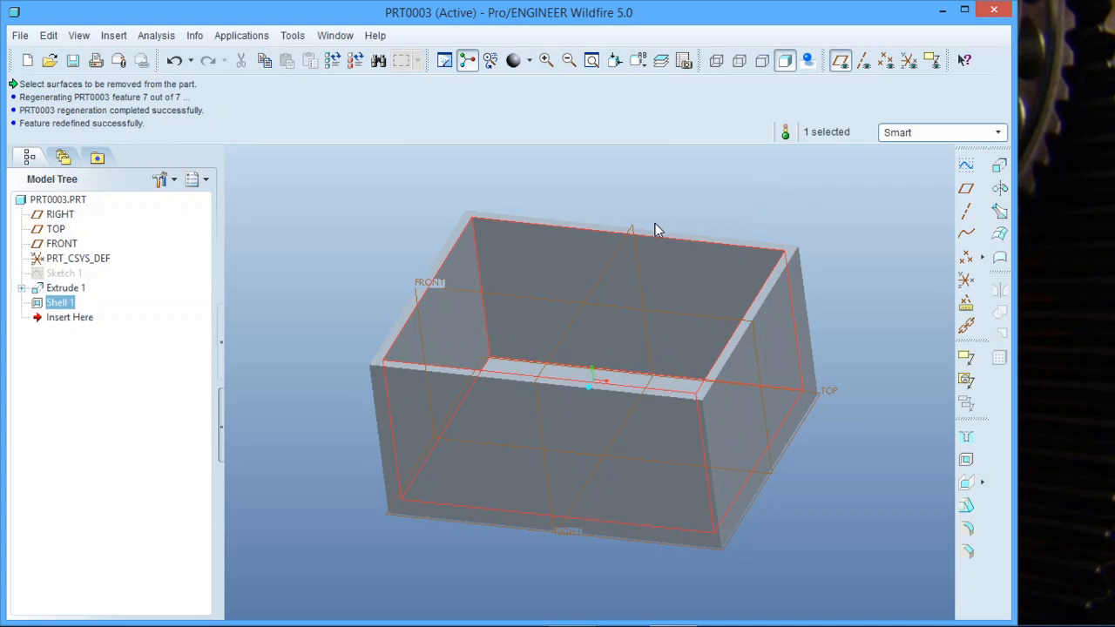
left_click(756, 202)
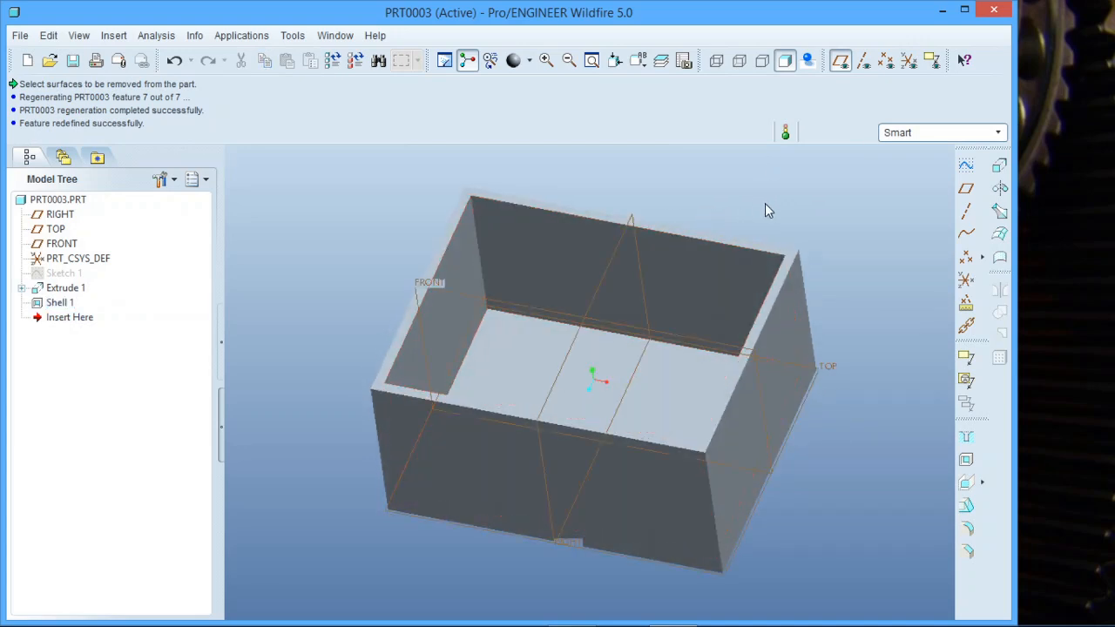
left_click(841, 61)
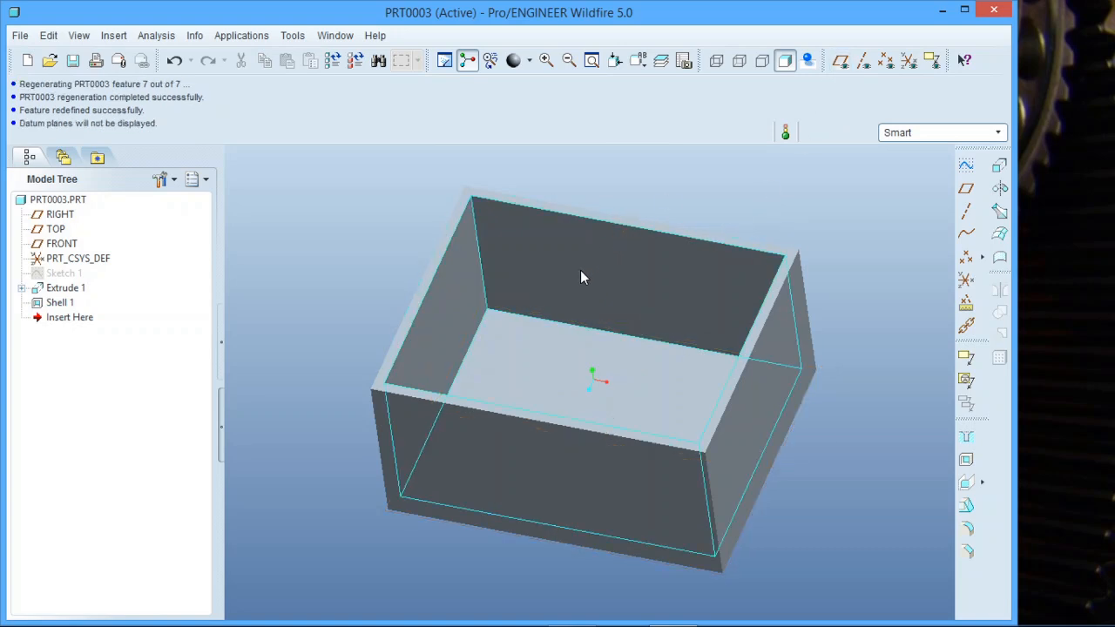
middle_click_drag(582, 276, 579, 315)
Step: Redefine the shell with a thickness of 4 and remove only the right side surface in place of the top one
left_click(53, 305)
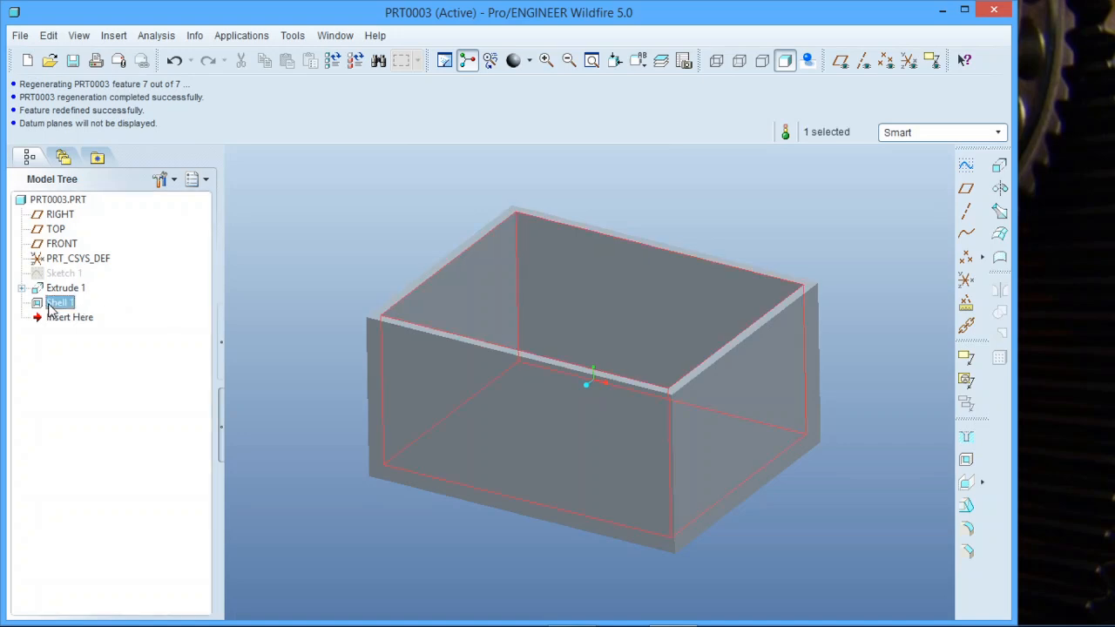
right_click(53, 305)
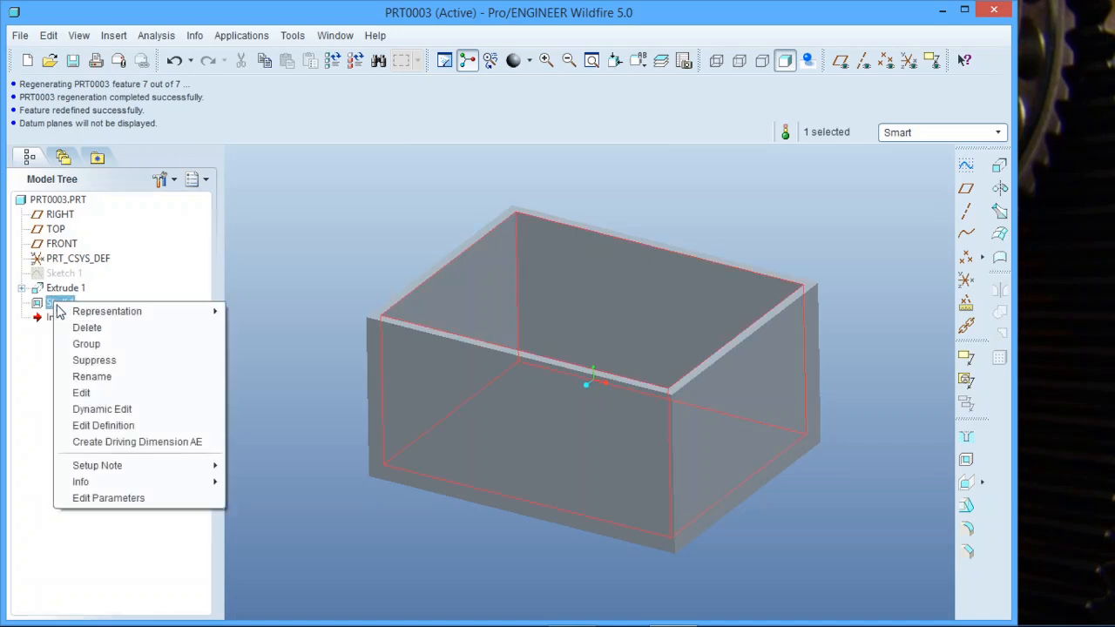
left_click(120, 426)
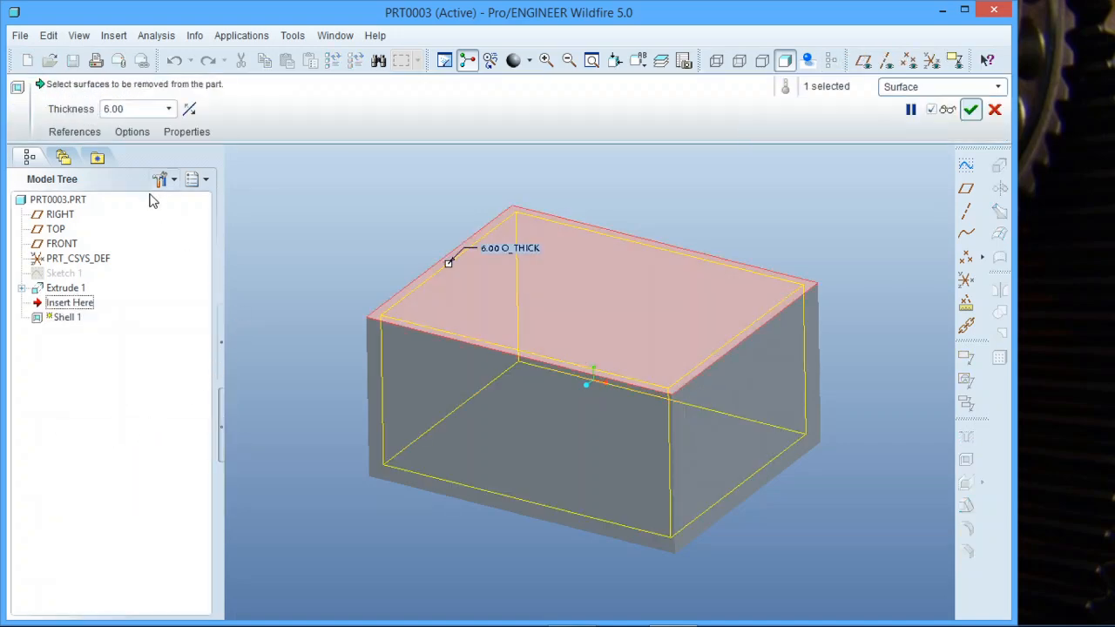
left_click(136, 110)
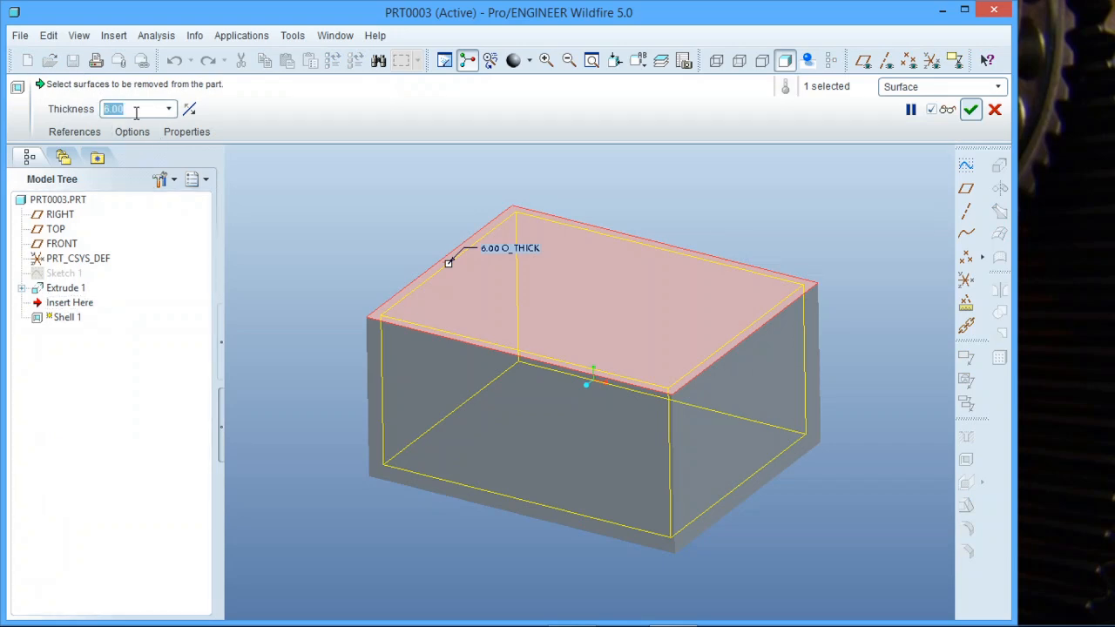
type("4")
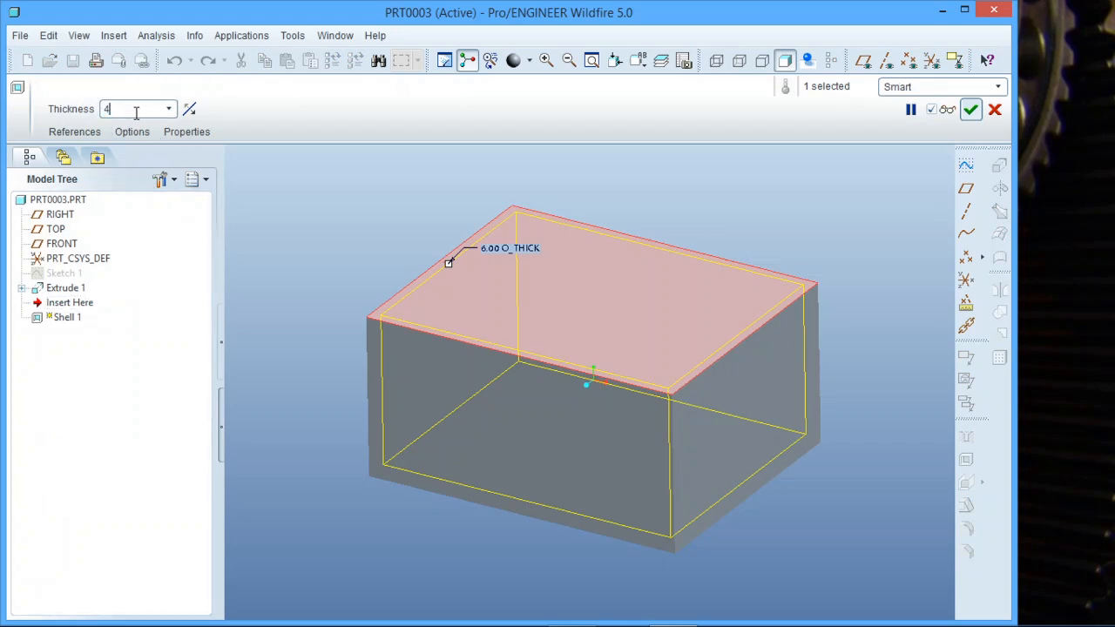
key("Return")
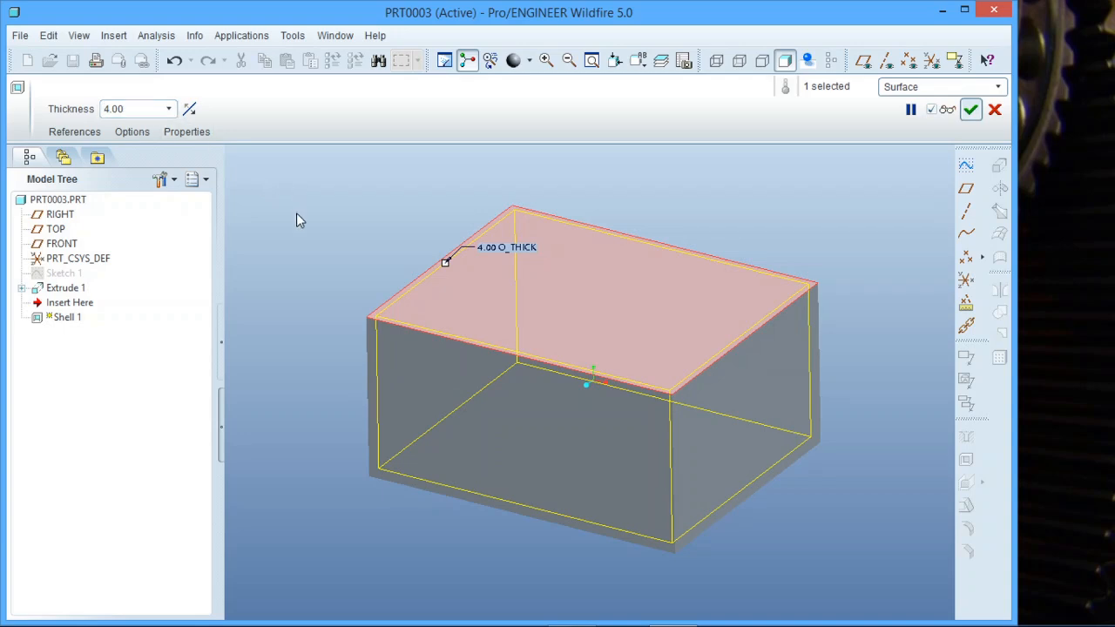
left_click(136, 135)
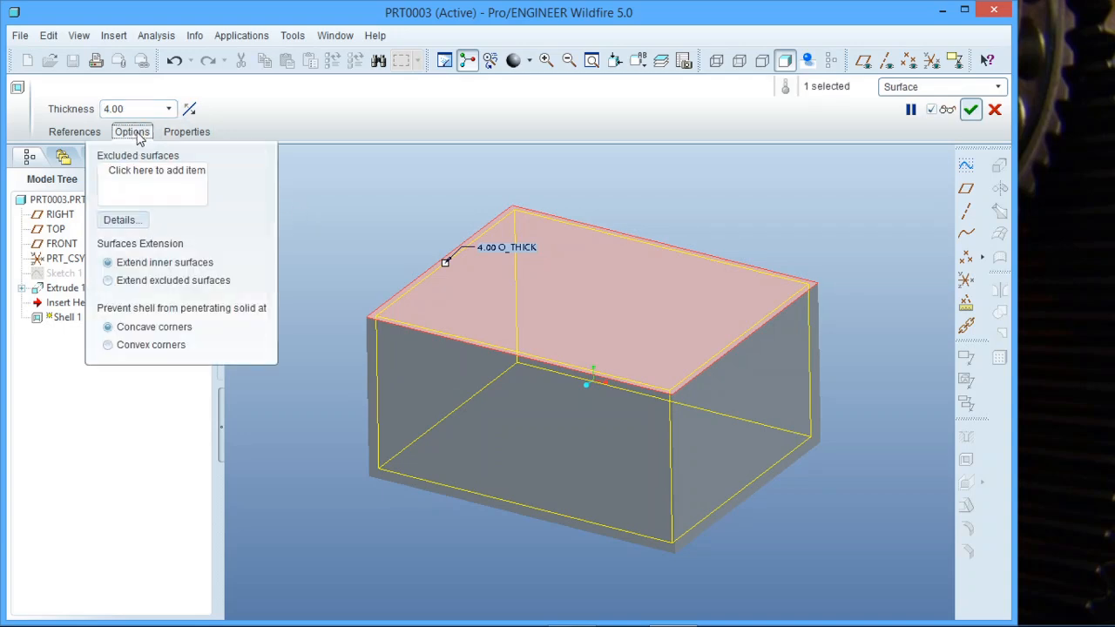
left_click(138, 135)
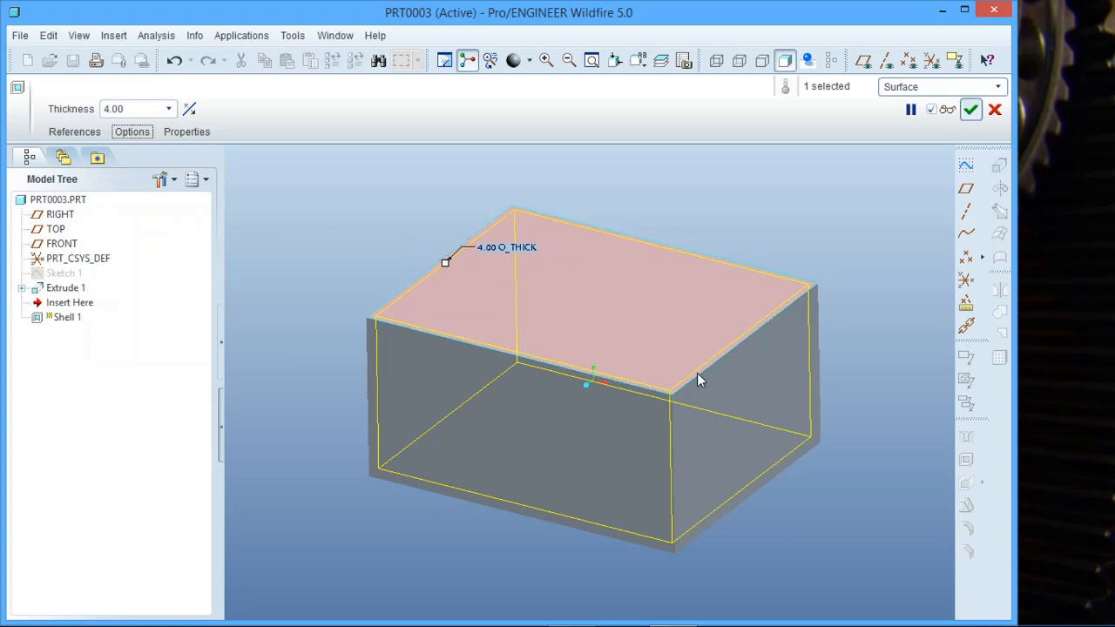
left_click(737, 399)
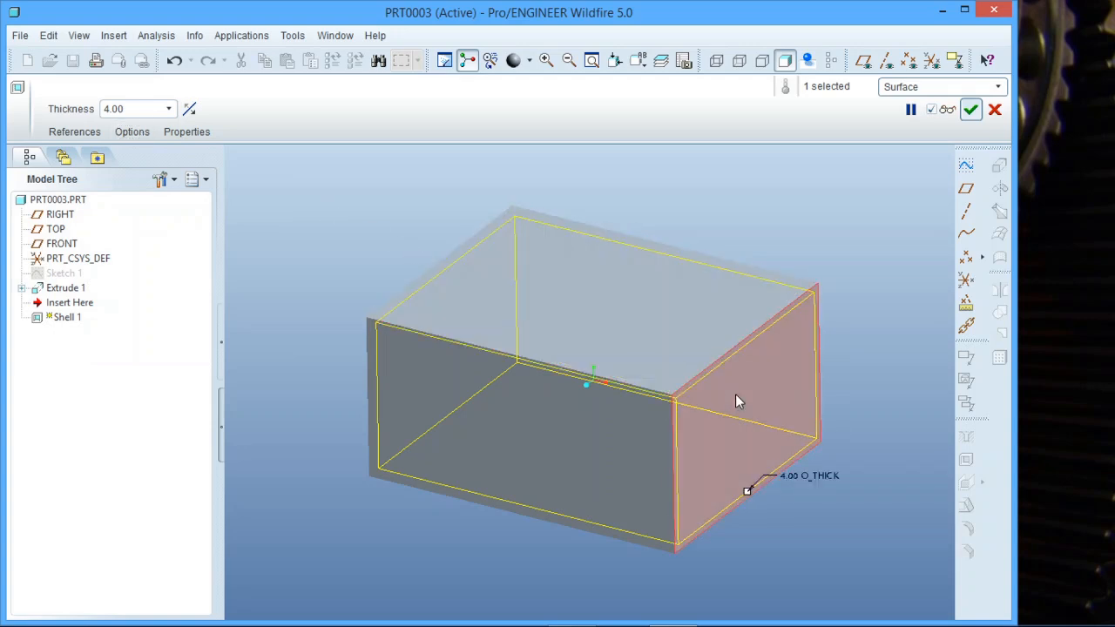
left_click(972, 110)
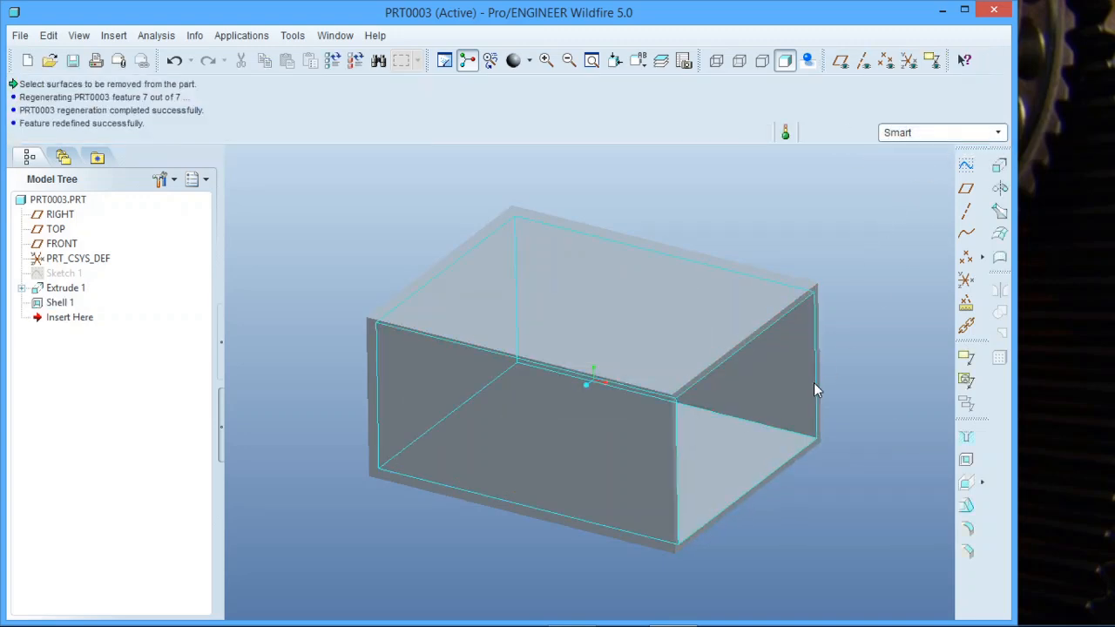
mouse_move(816, 386)
middle_mouse_down()
mouse_move(787, 354)
mouse_move(781, 323)
mouse_move(781, 371)
mouse_move(794, 362)
mouse_move(804, 373)
middle_mouse_up()
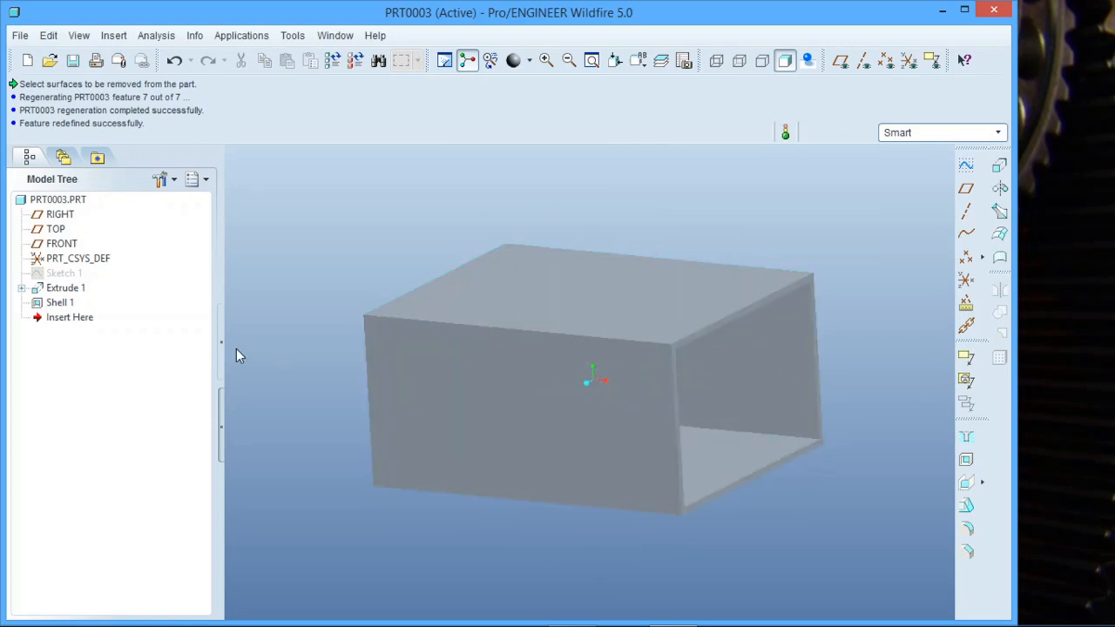
Step: Redefine the shell to also remove the front surface and the left side surface opposite the existing opening
left_click(66, 304)
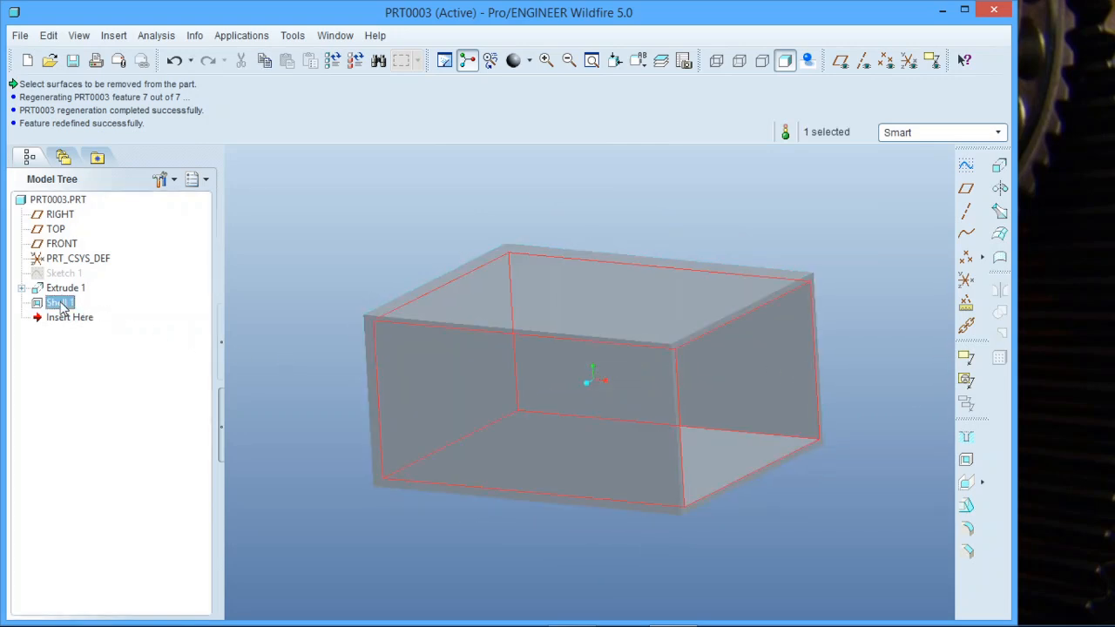
right_click(68, 306)
left_click(106, 425)
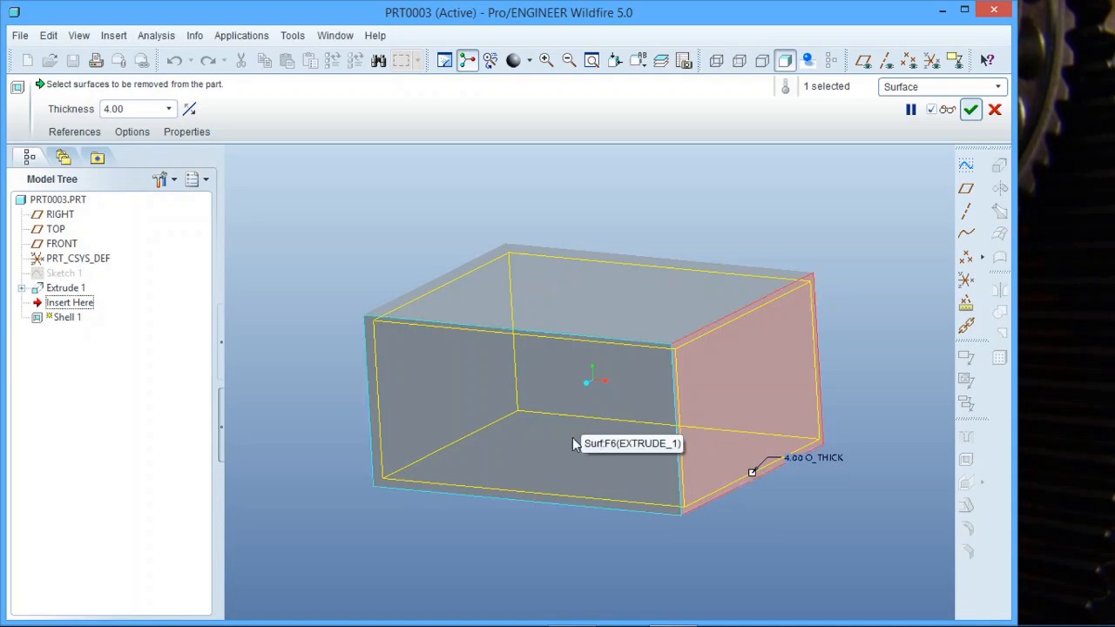
left_click(474, 420, "ctrl")
middle_click_drag(475, 420, 546, 403)
left_click(444, 373, "ctrl")
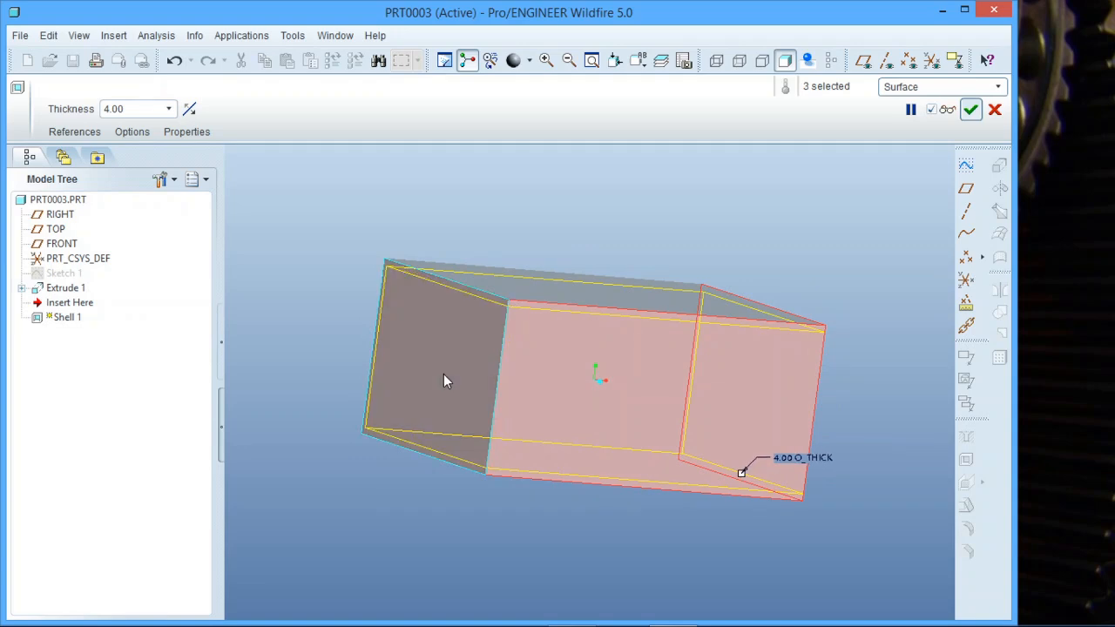
left_click(971, 111)
middle_click_drag(802, 234, 613, 279)
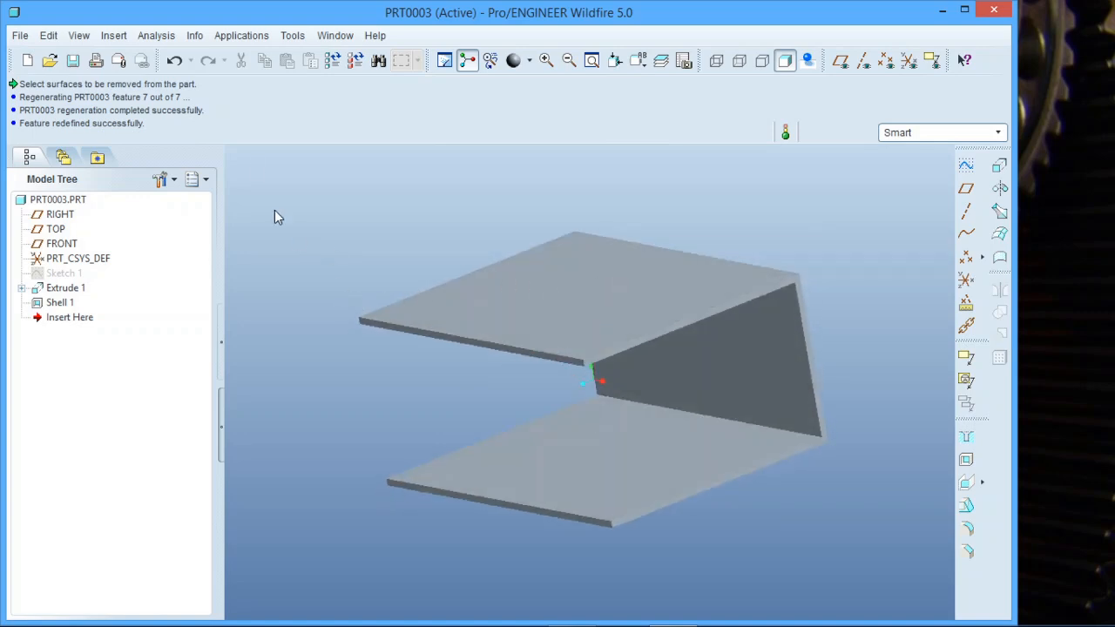
Step: Undo the last two shell redefinitions
left_click(174, 60)
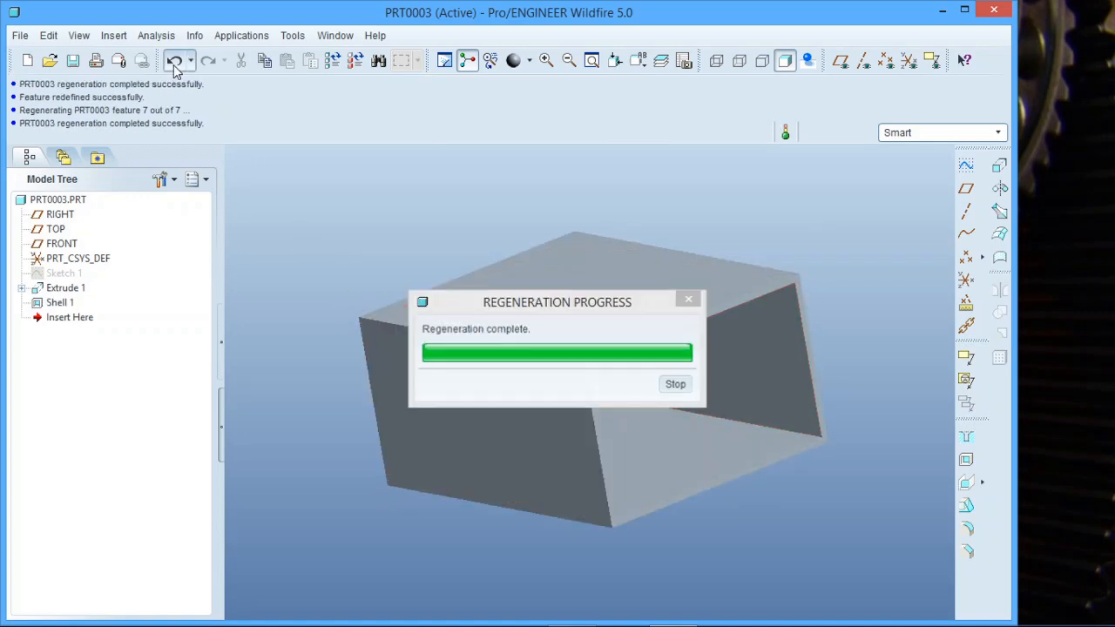
left_click(174, 63)
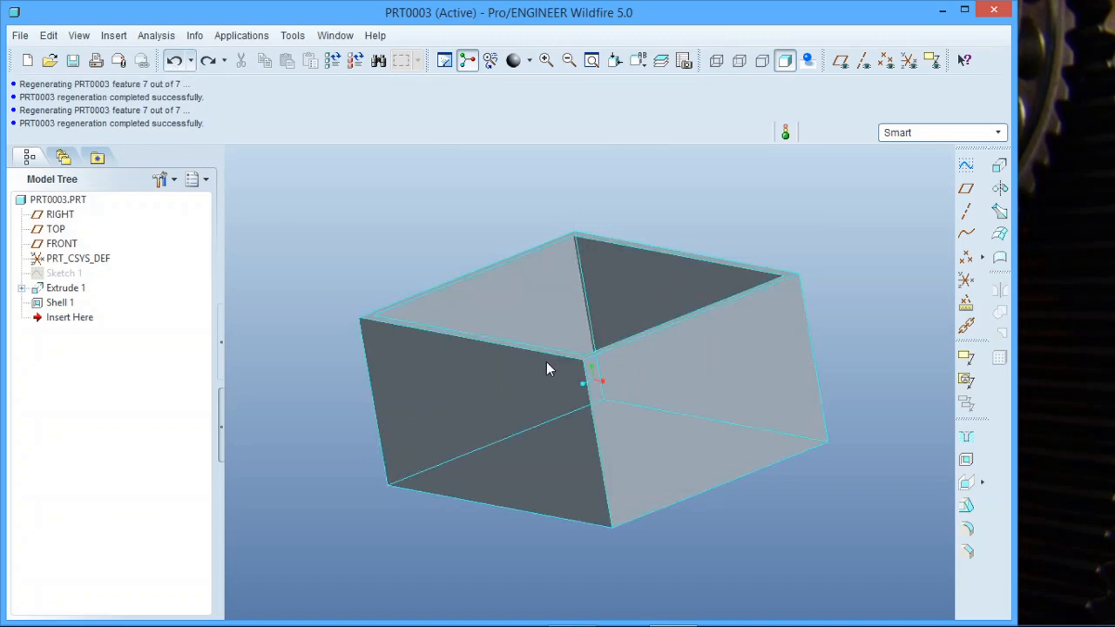
middle_click_drag(546, 361, 563, 378)
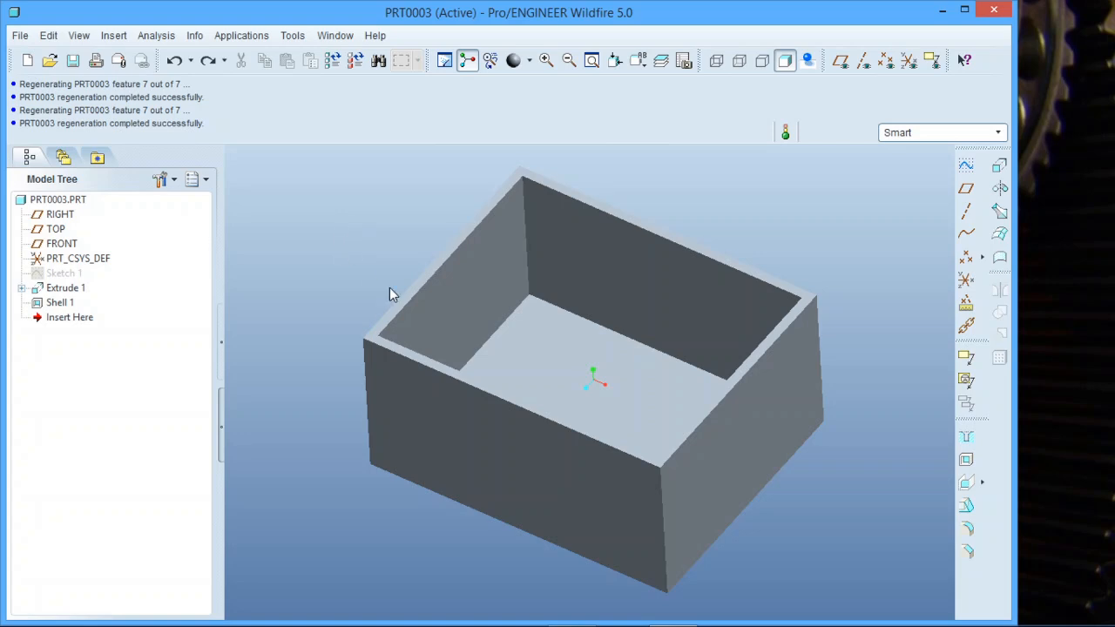
middle_click_drag(583, 324, 345, 299)
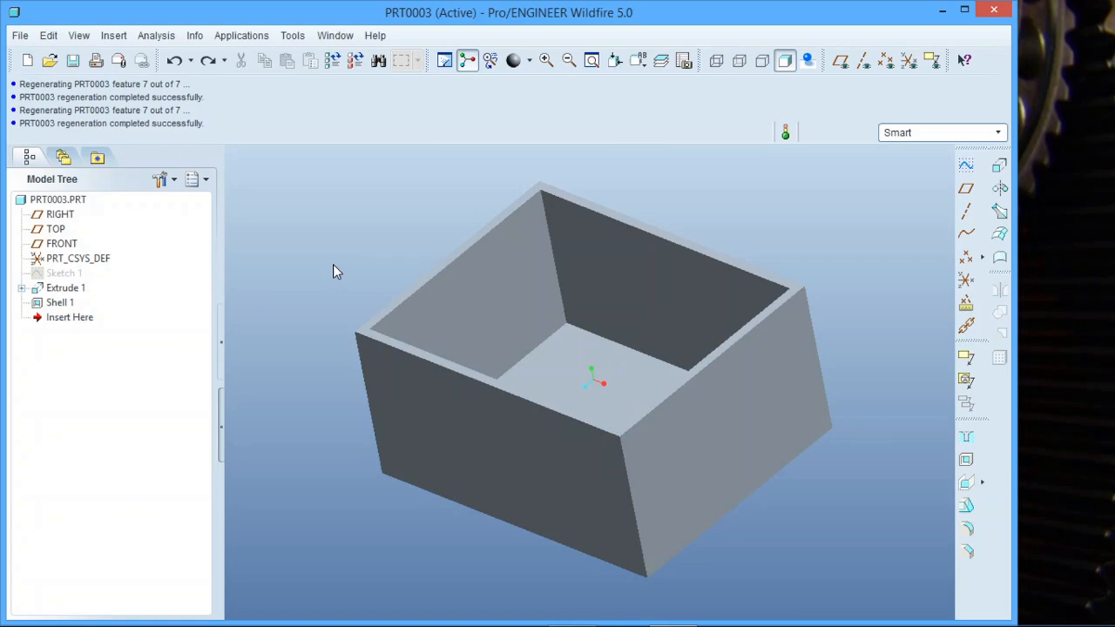
Step: Review the shell definition's removed surfaces, excluded-surface options and feature name, and examine the open box
left_click(58, 302)
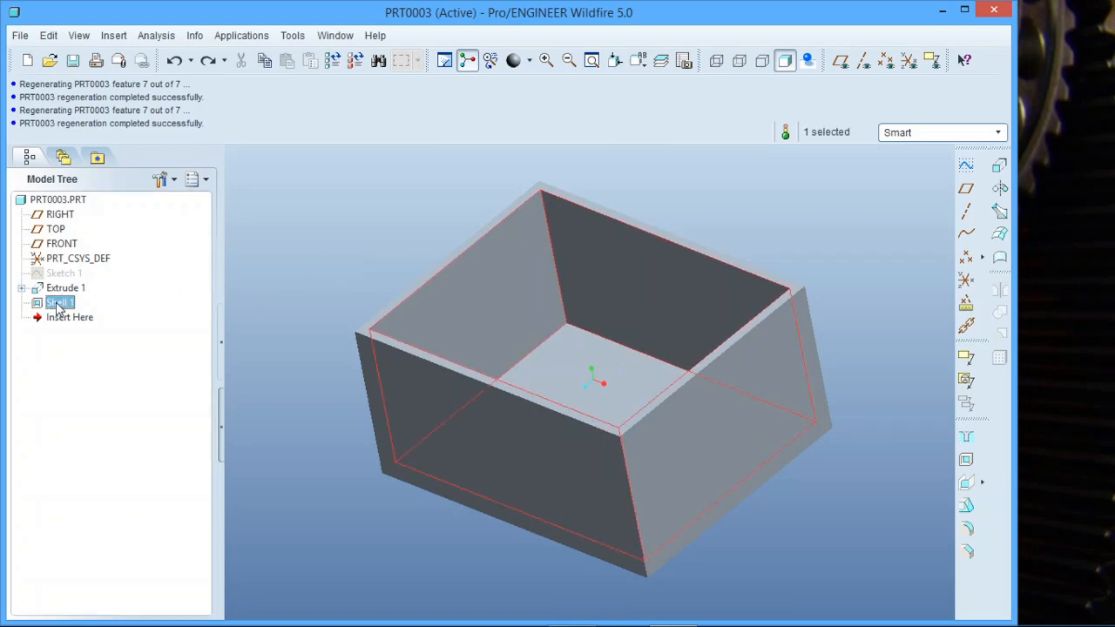
right_click(58, 302)
left_click(105, 426)
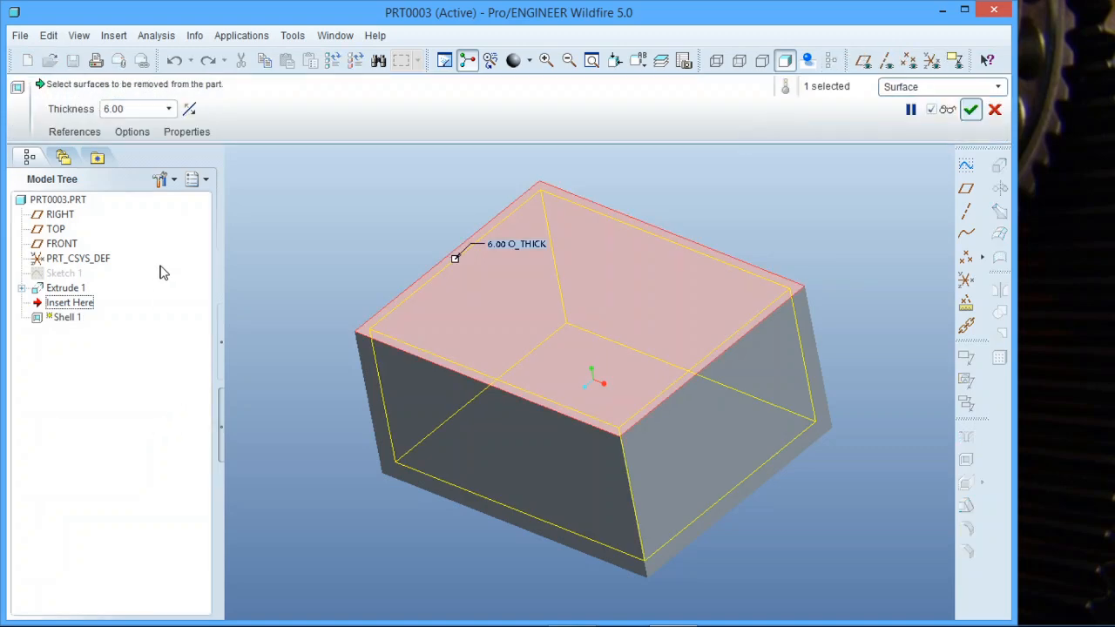
left_click(87, 132)
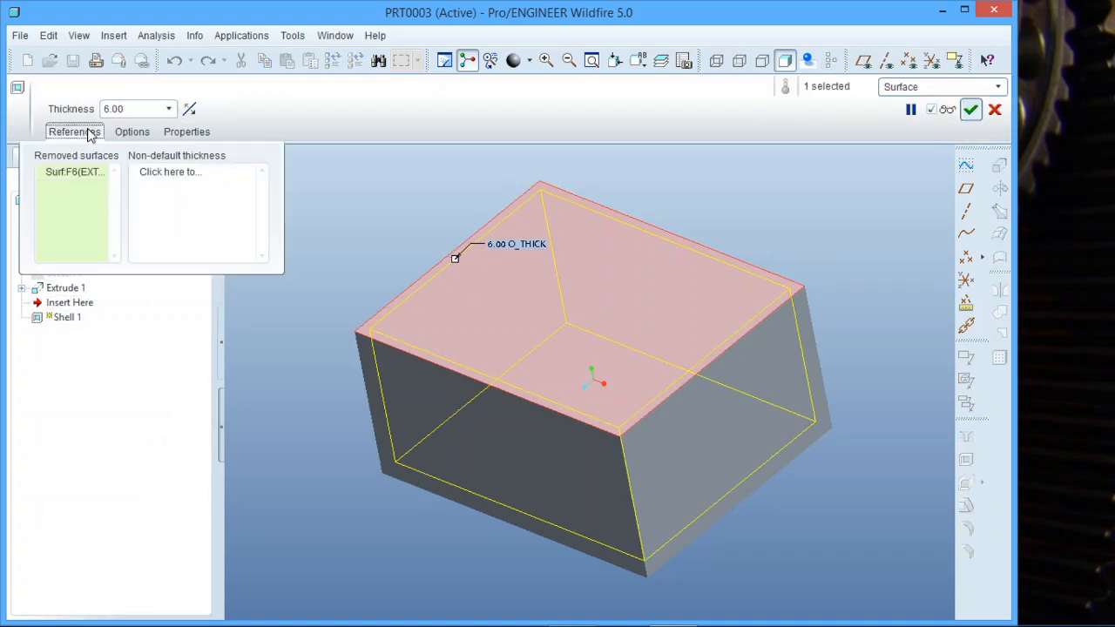
left_click(89, 133)
left_click(132, 134)
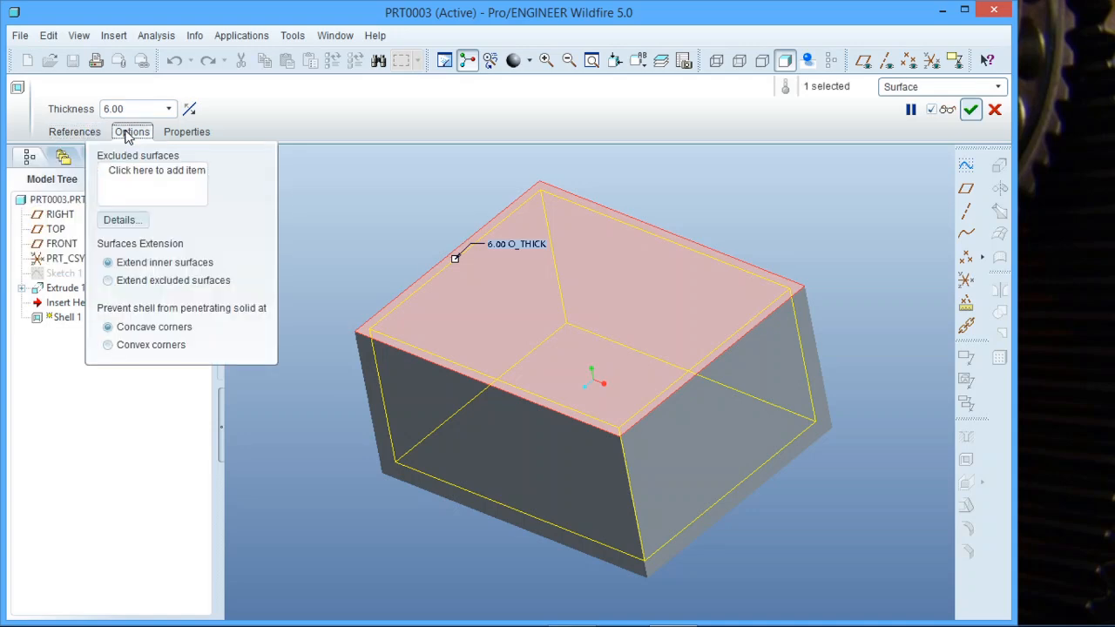
left_click(175, 134)
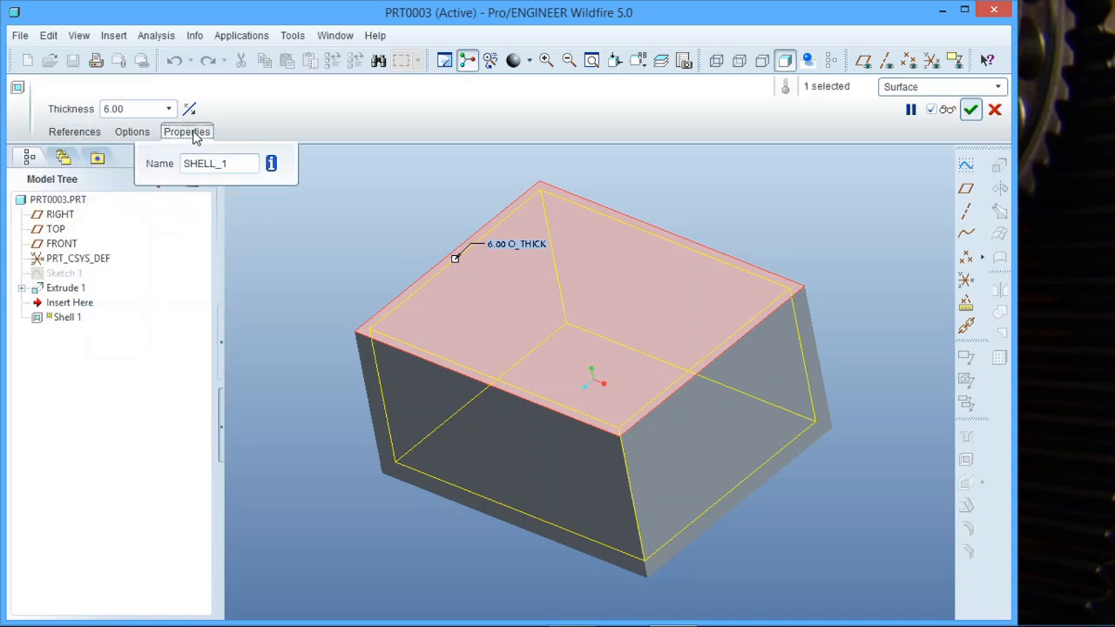
middle_click(349, 170)
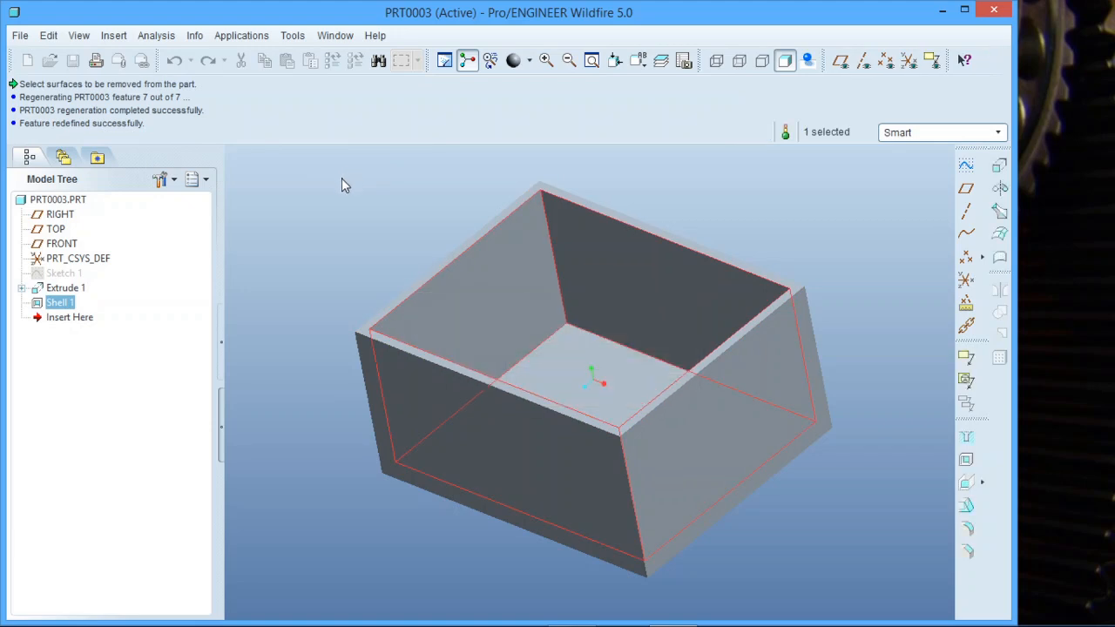
left_click(342, 181)
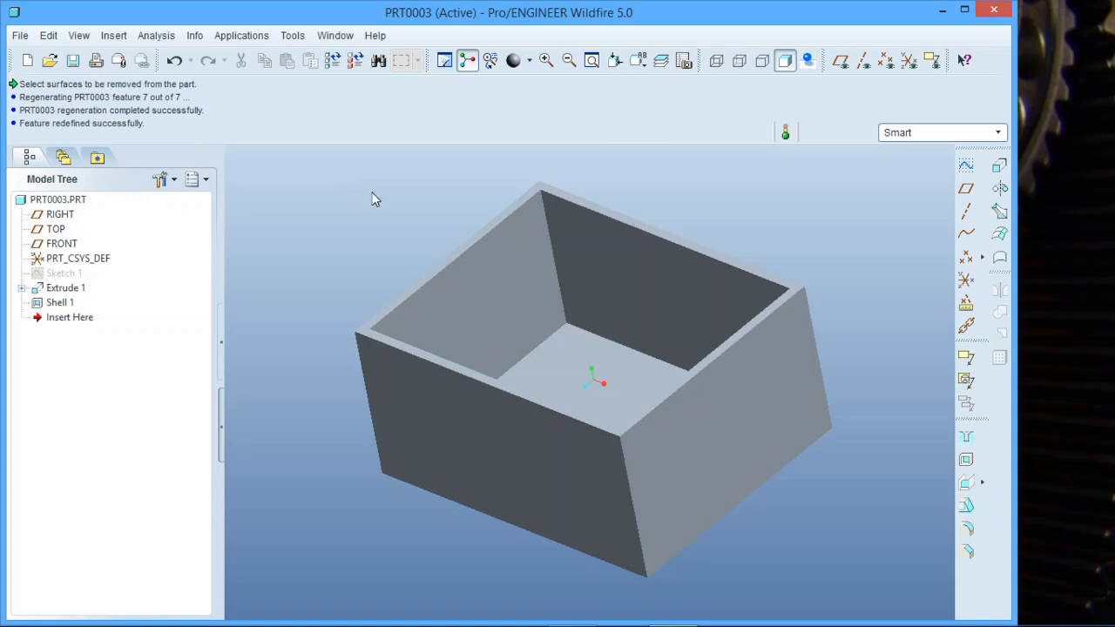
mouse_move(388, 205)
middle_mouse_down()
mouse_move(418, 217)
mouse_move(385, 195)
mouse_move(376, 224)
mouse_move(392, 193)
mouse_move(419, 232)
mouse_move(413, 217)
middle_mouse_up()
mouse_move(477, 283)
middle_mouse_down()
mouse_move(473, 252)
mouse_move(455, 273)
mouse_move(466, 283)
middle_mouse_up()
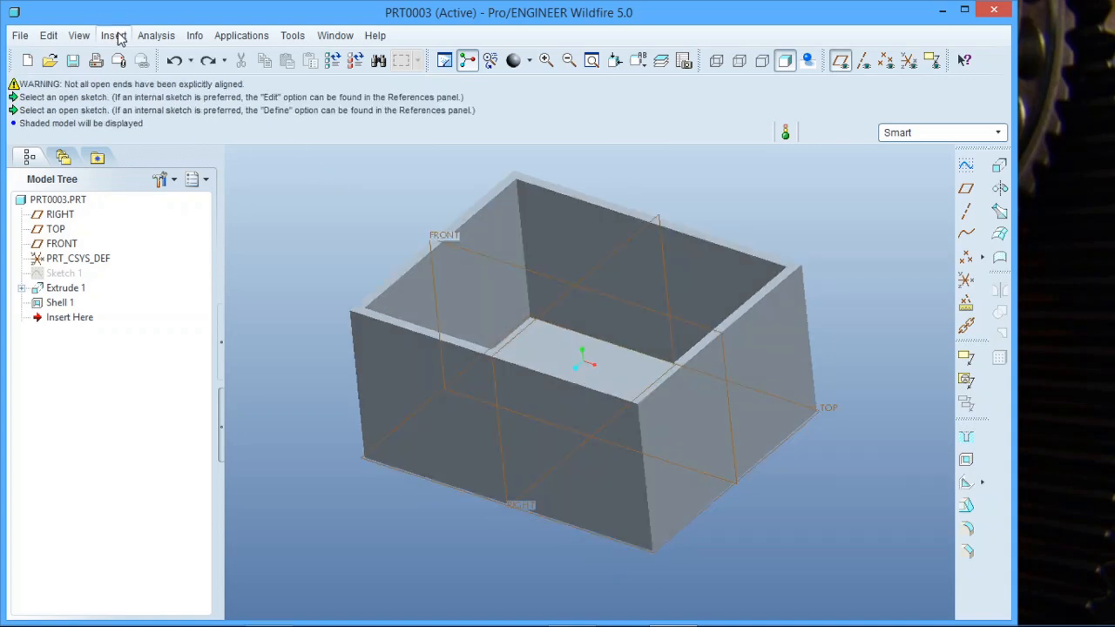
Step: Start a profile rib with an internal sketch on the RIGHT datum plane, using the TOP plane as the Top orientation reference
left_click(116, 35)
mouse_move(149, 137)
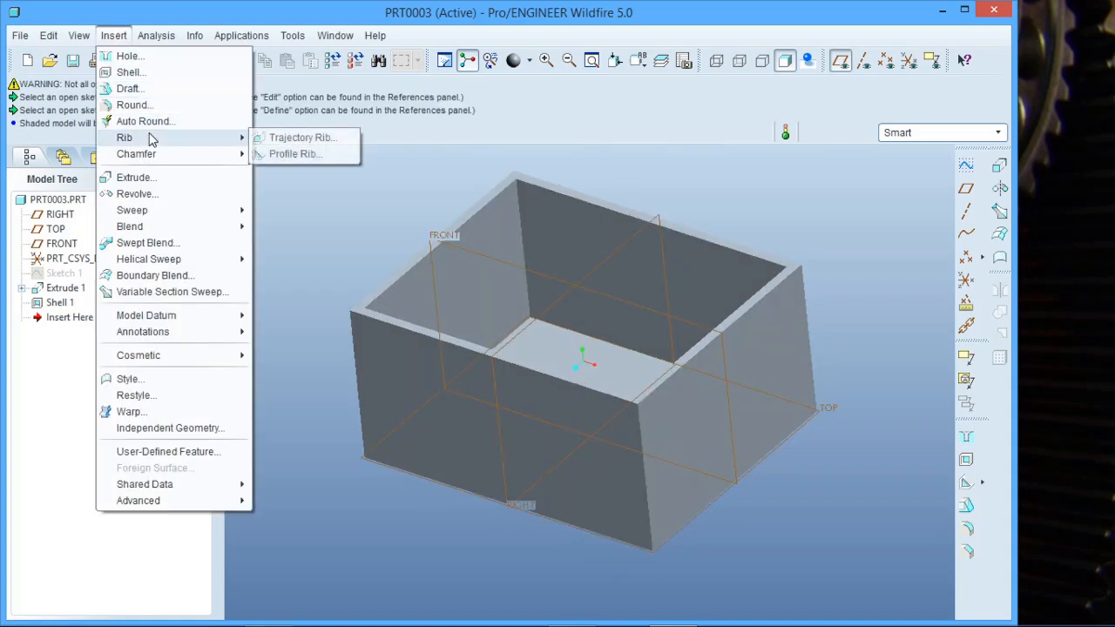
left_click(296, 154)
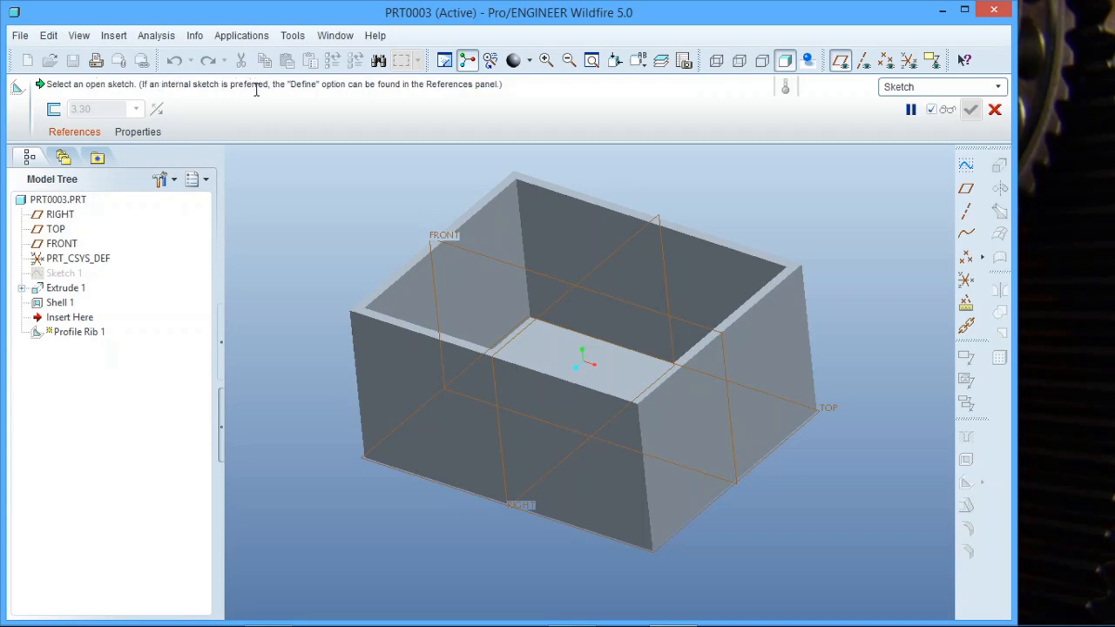
left_click(77, 133)
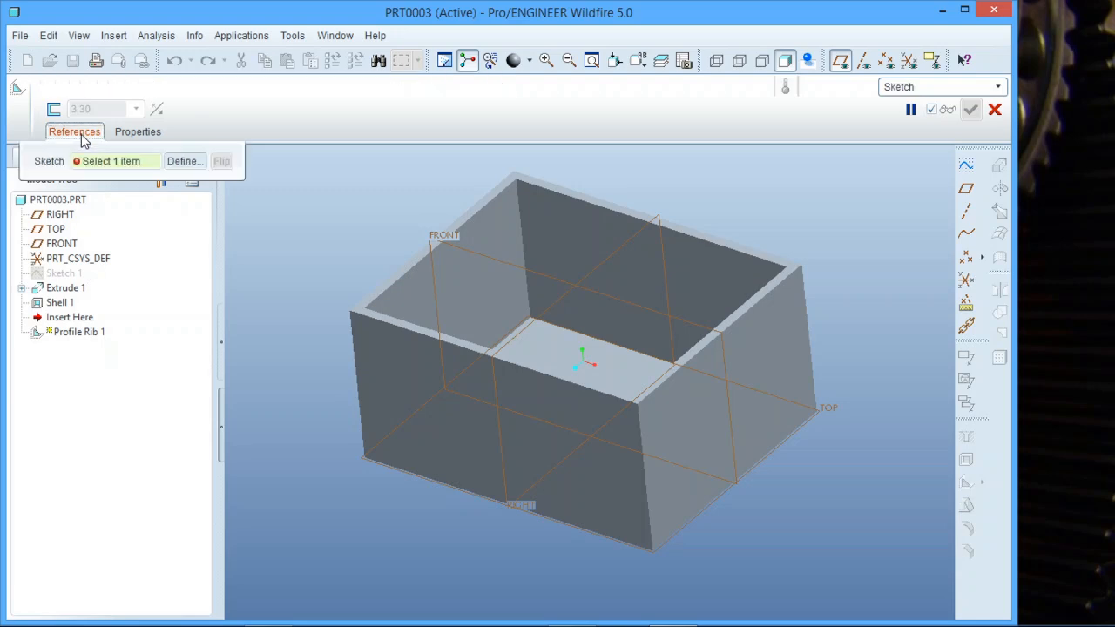
left_click(180, 163)
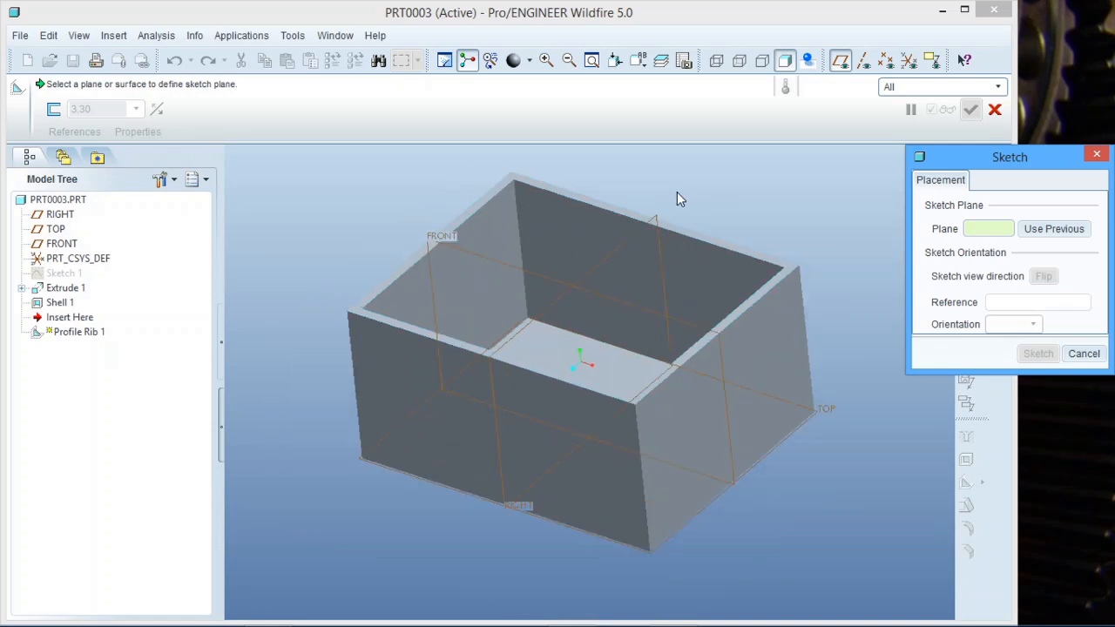
left_click(643, 226)
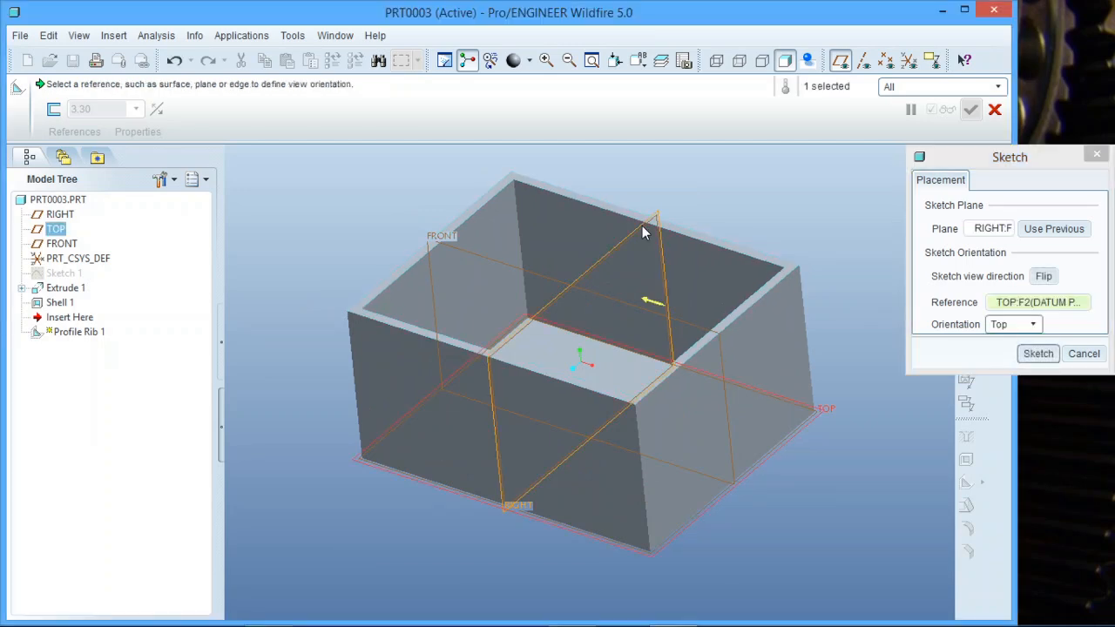
left_click(1028, 357)
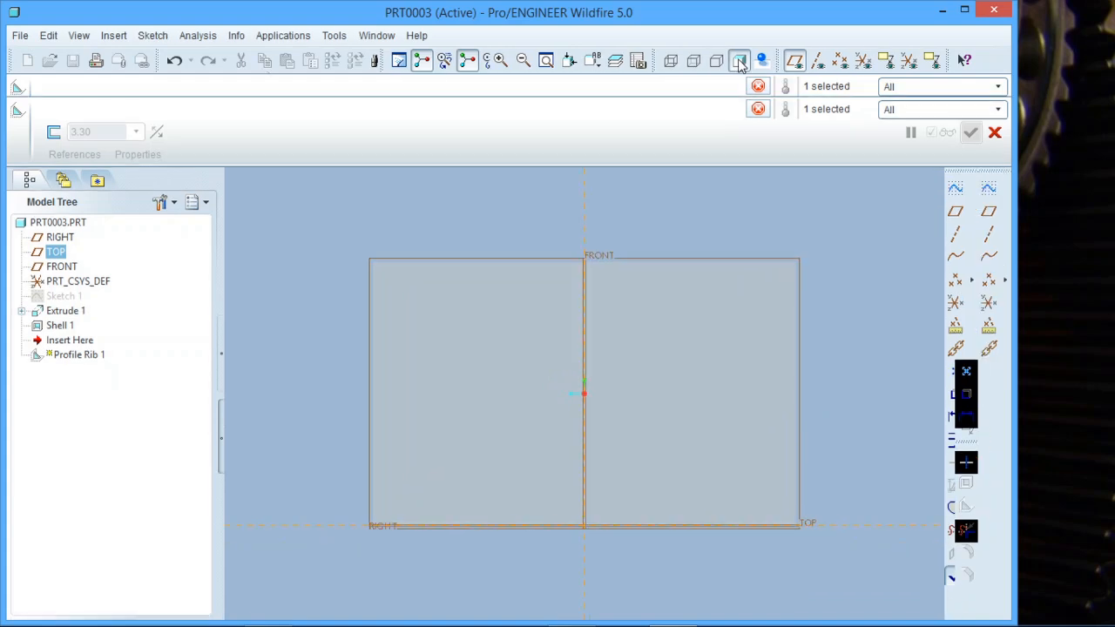
Step: Display hidden lines and add the inner side wall, the box's top surface and the inner floor as sketch references
left_click(695, 62)
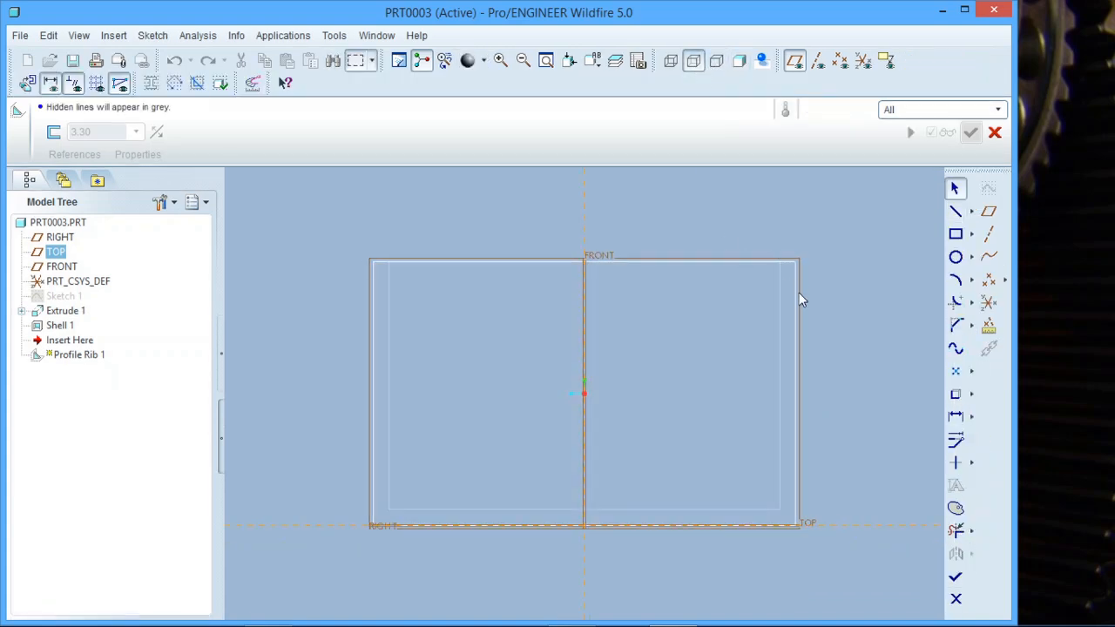
left_click(158, 36)
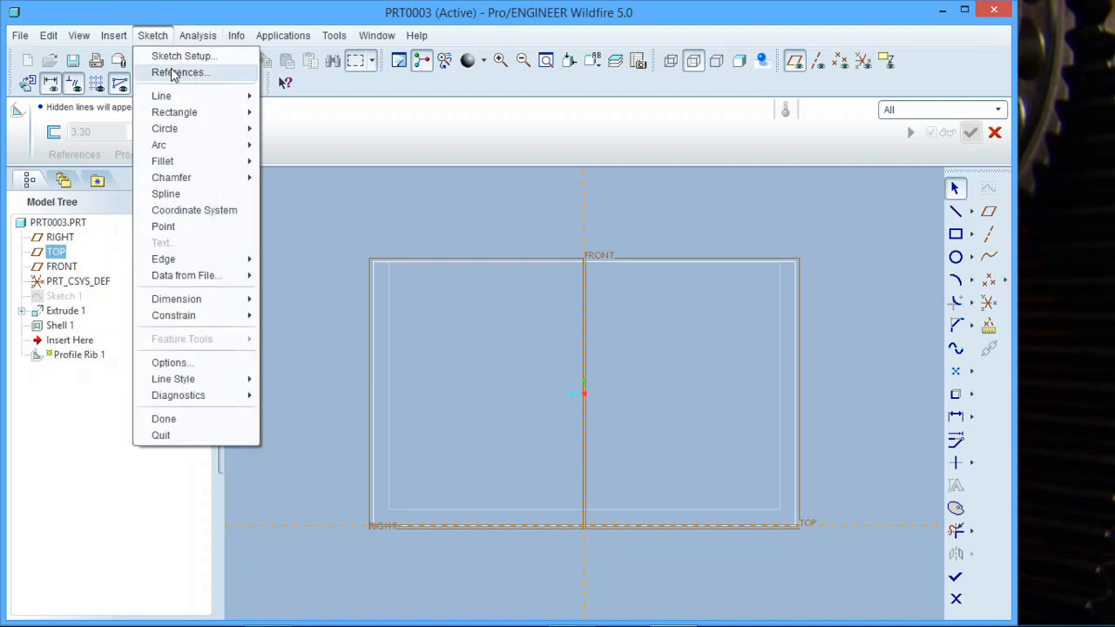
left_click(173, 74)
left_click(778, 338)
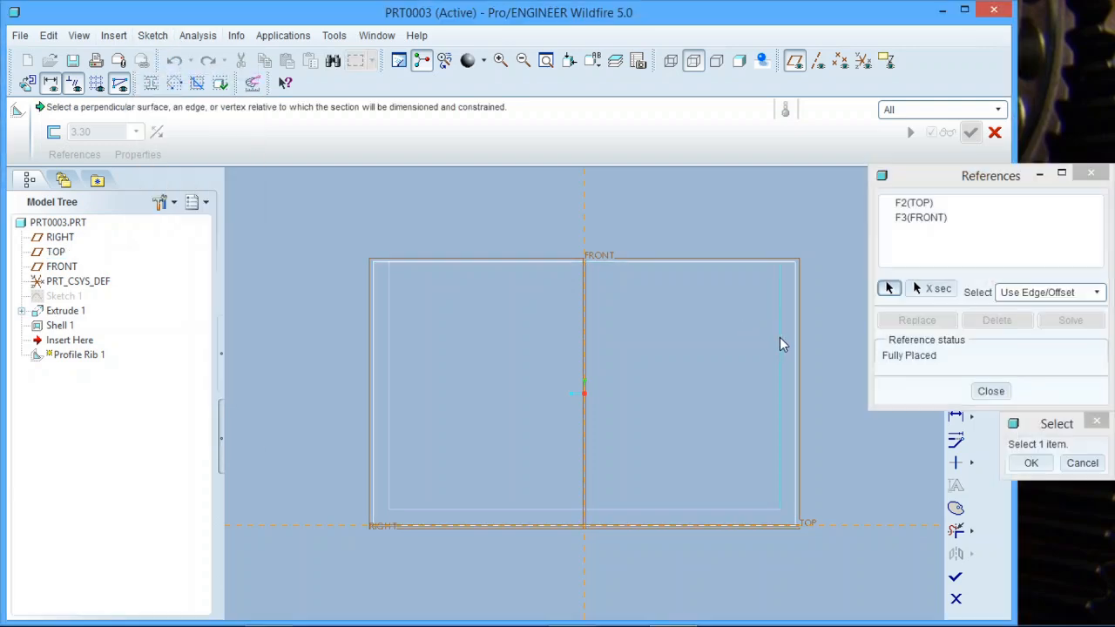
left_click(785, 261)
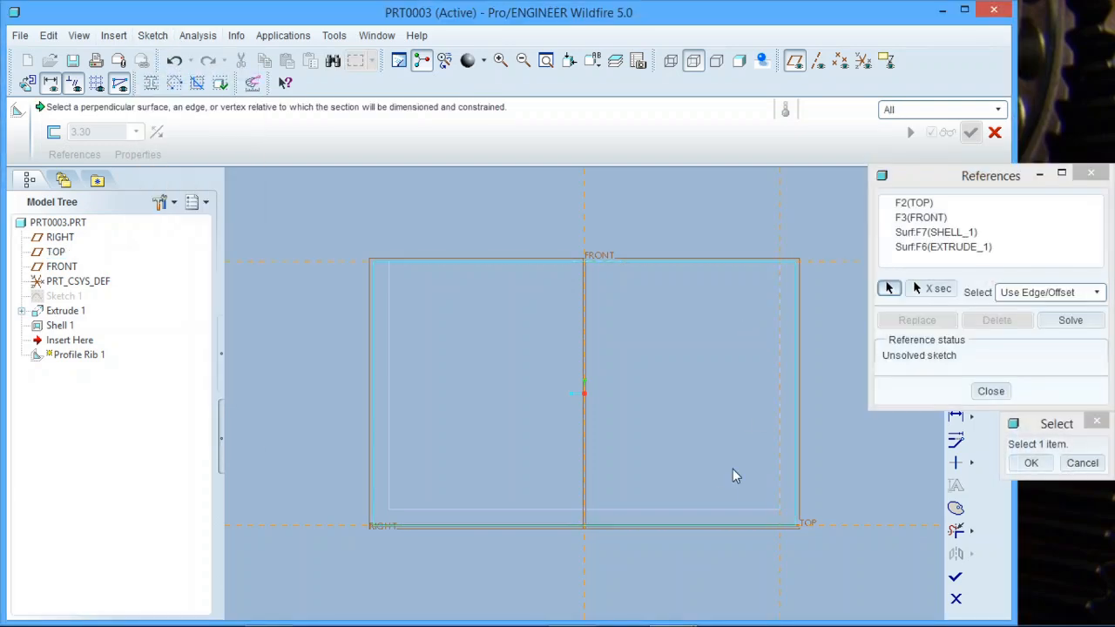
left_click(701, 507)
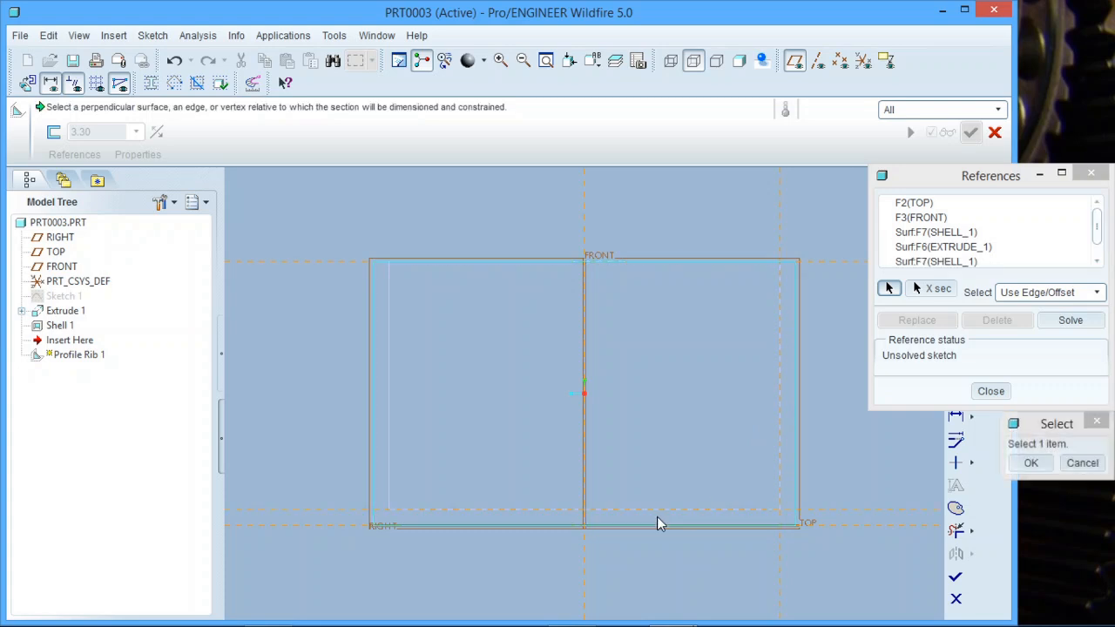
left_click(584, 470)
left_click(1030, 464)
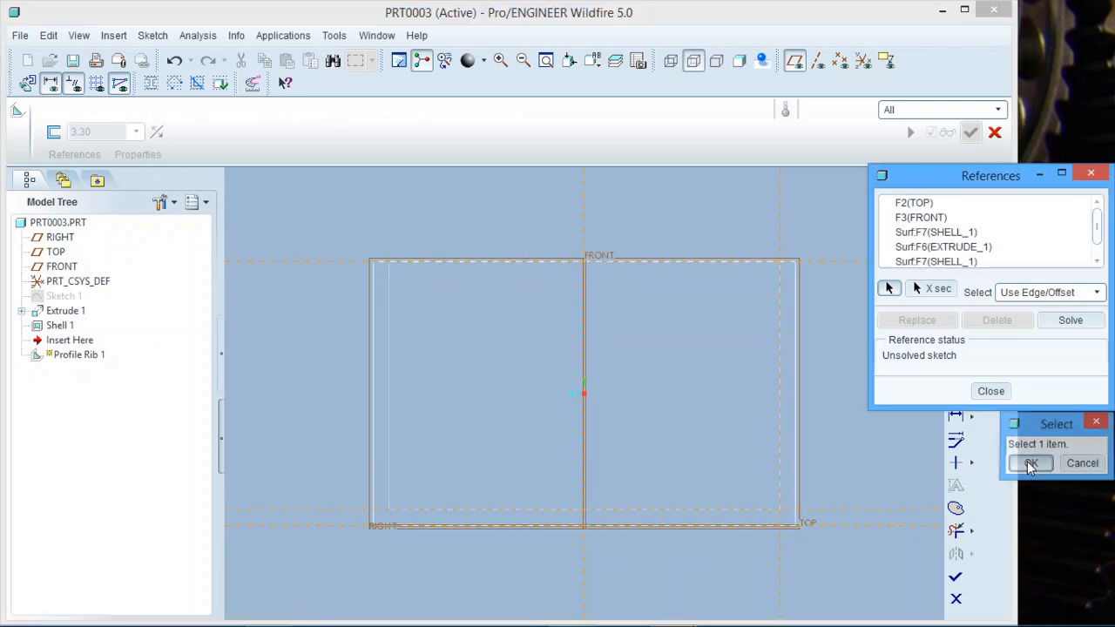
left_click(990, 392)
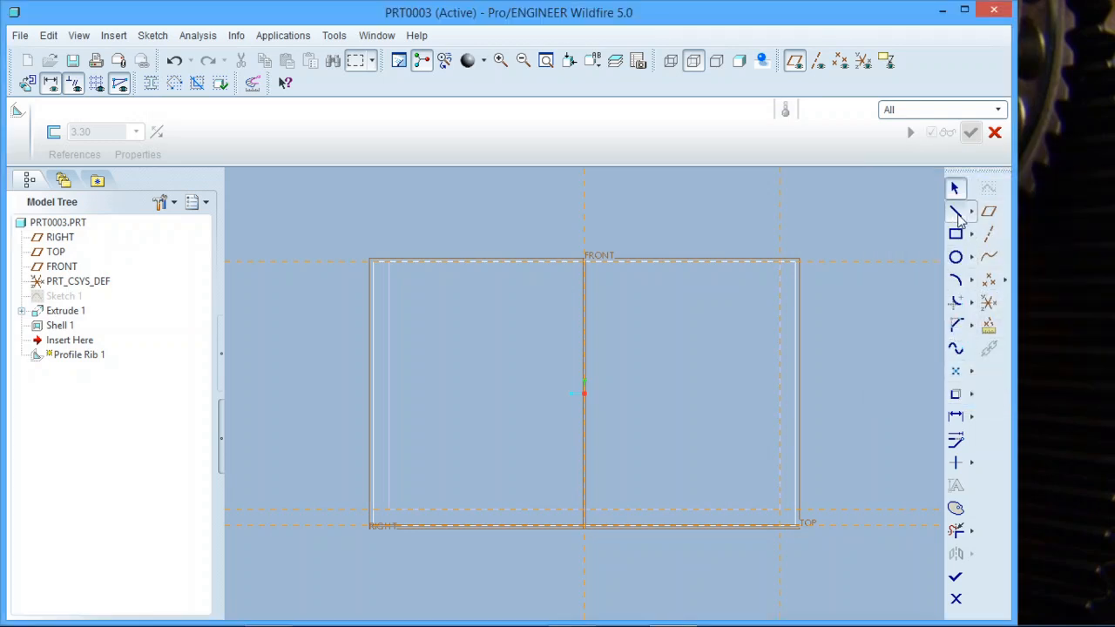
Step: Sketch a diagonal line from the inner wall's top corner to the inner floor at the FRONT plane, and finish the sketch
left_click(956, 213)
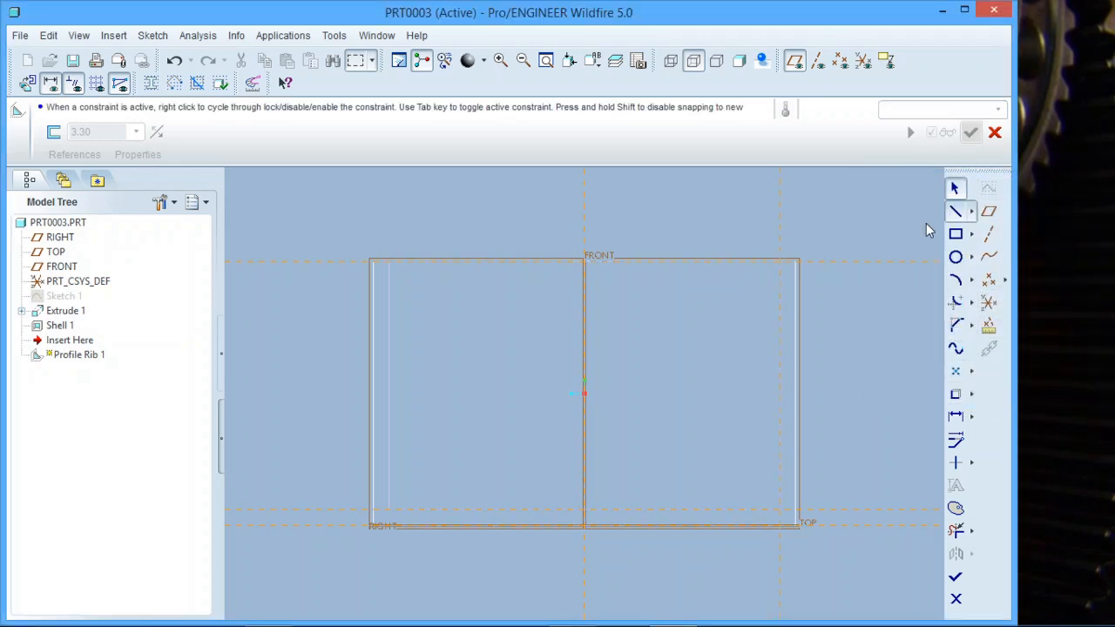
left_click(779, 263)
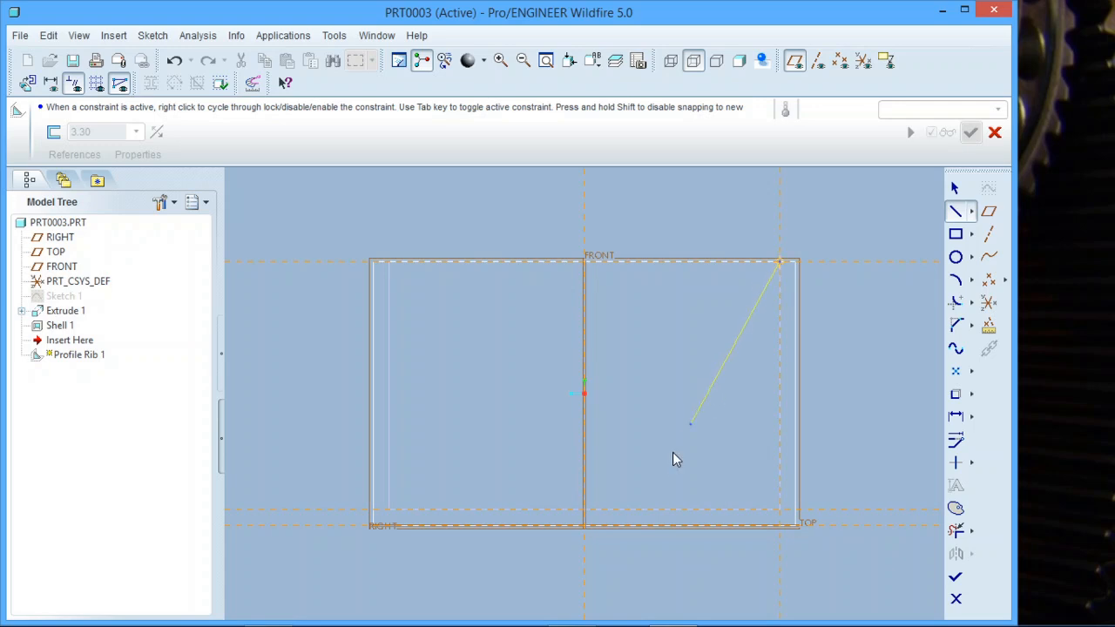
left_click(587, 512)
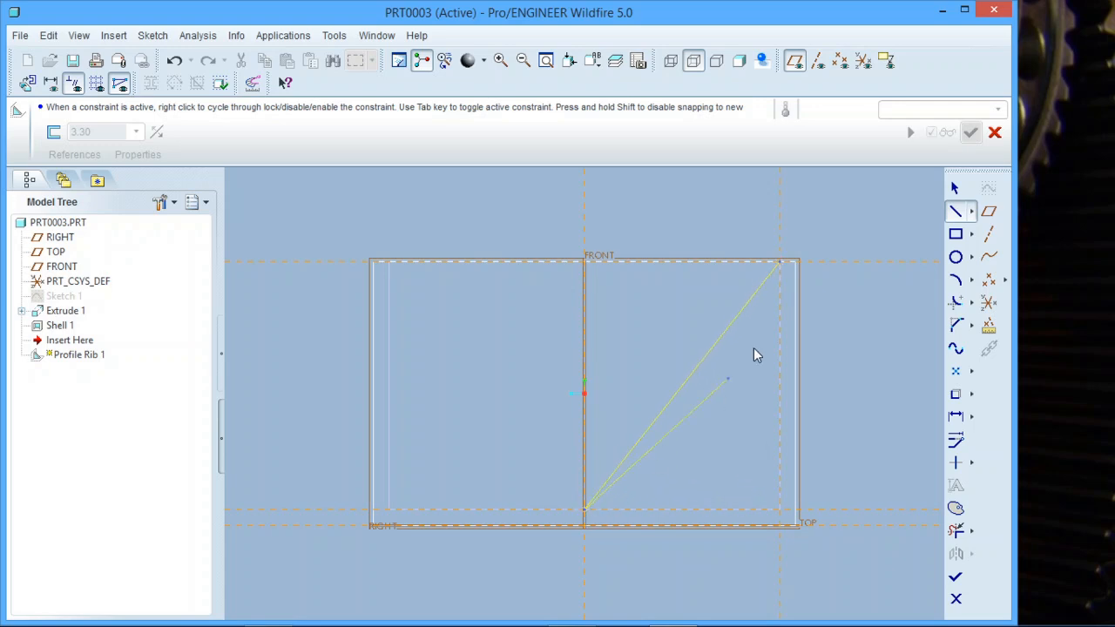
left_click(956, 188)
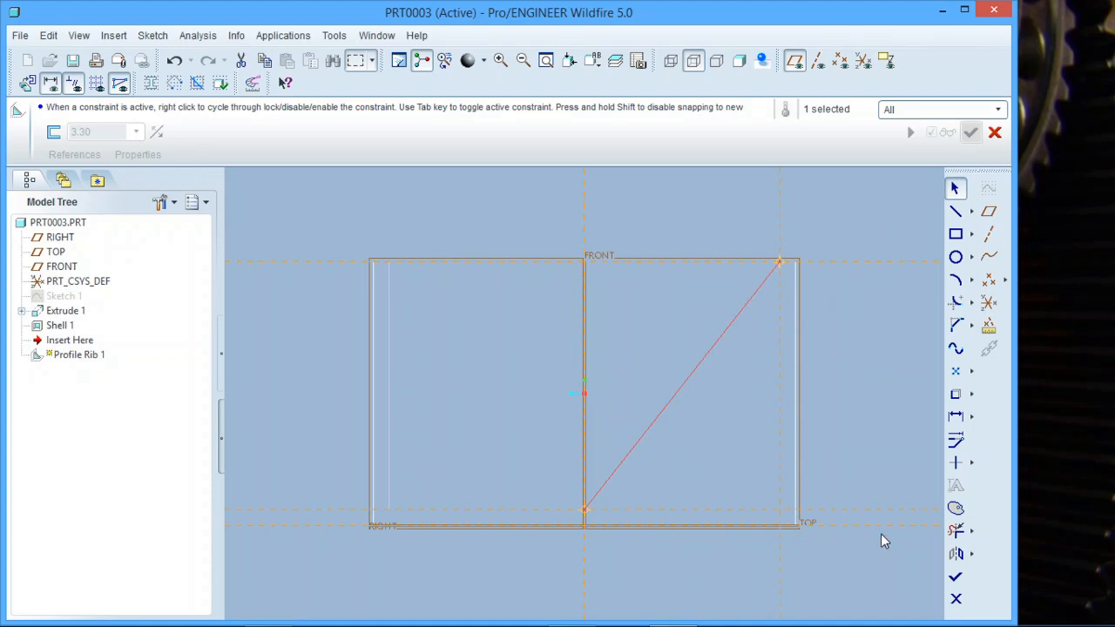
left_click(955, 578)
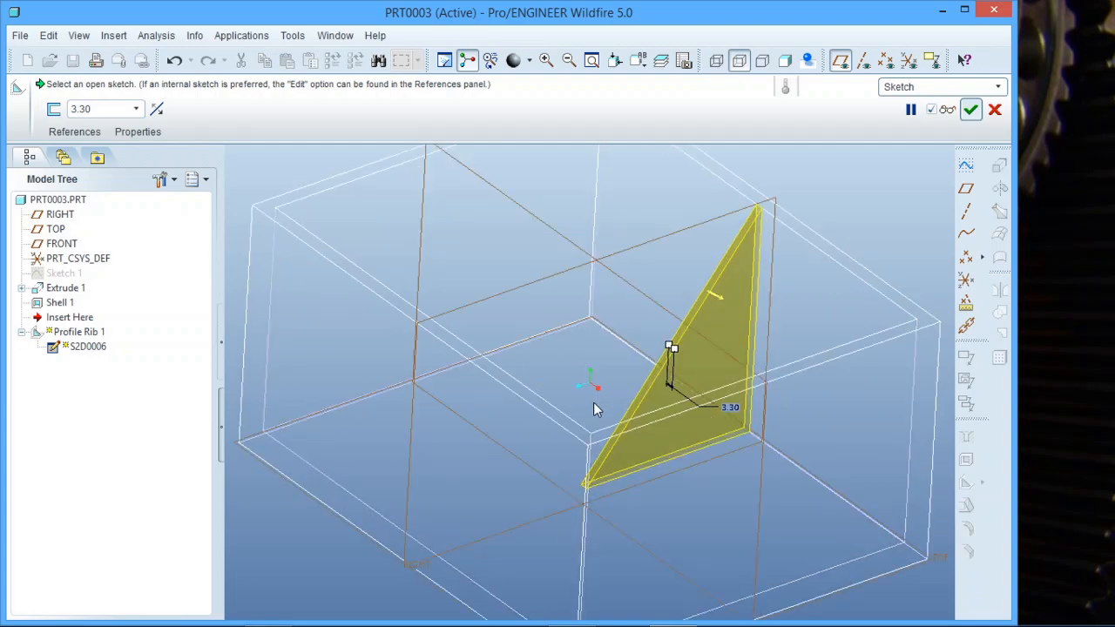
Step: Set the profile rib's thickness to 10
scroll(644, 423, "up", 2)
scroll(642, 372, "down", 1)
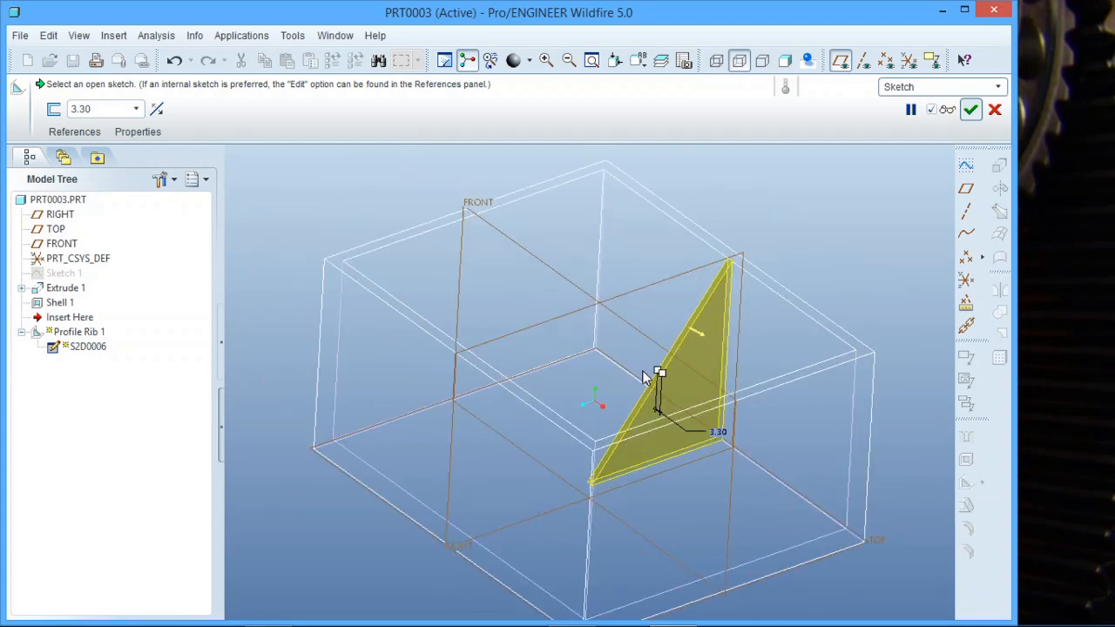
double_click(719, 435)
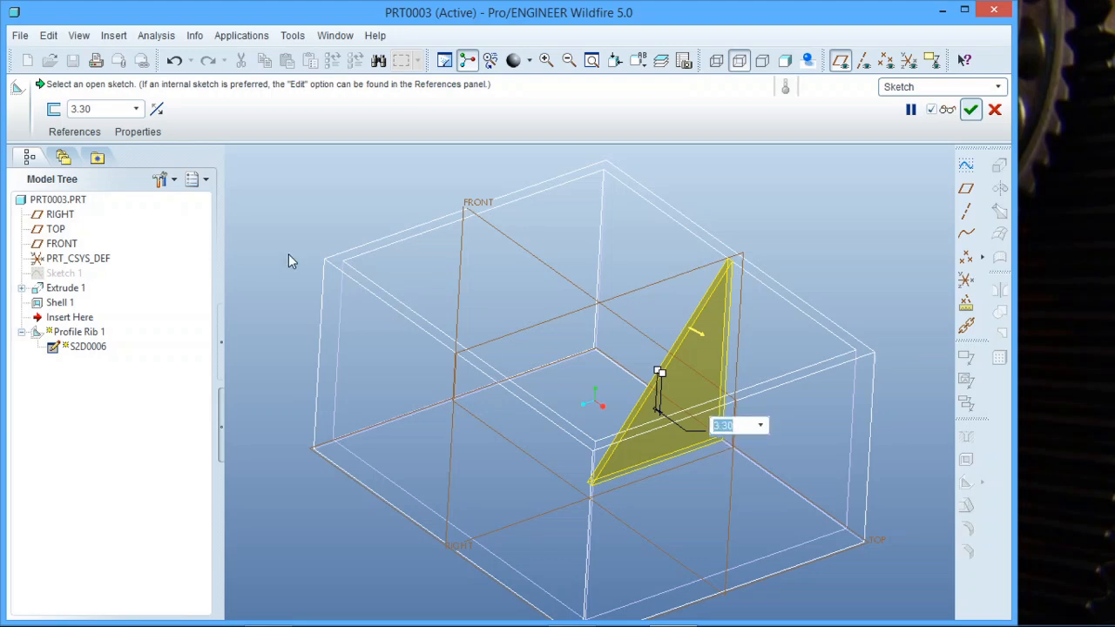
left_click(94, 109)
type("1")
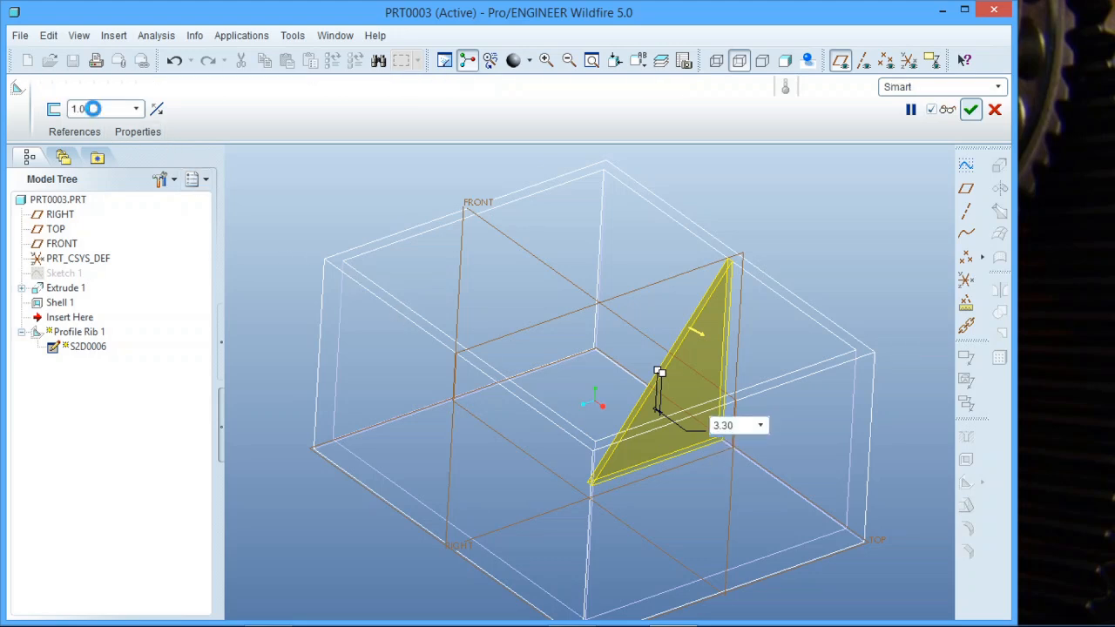
key("Return")
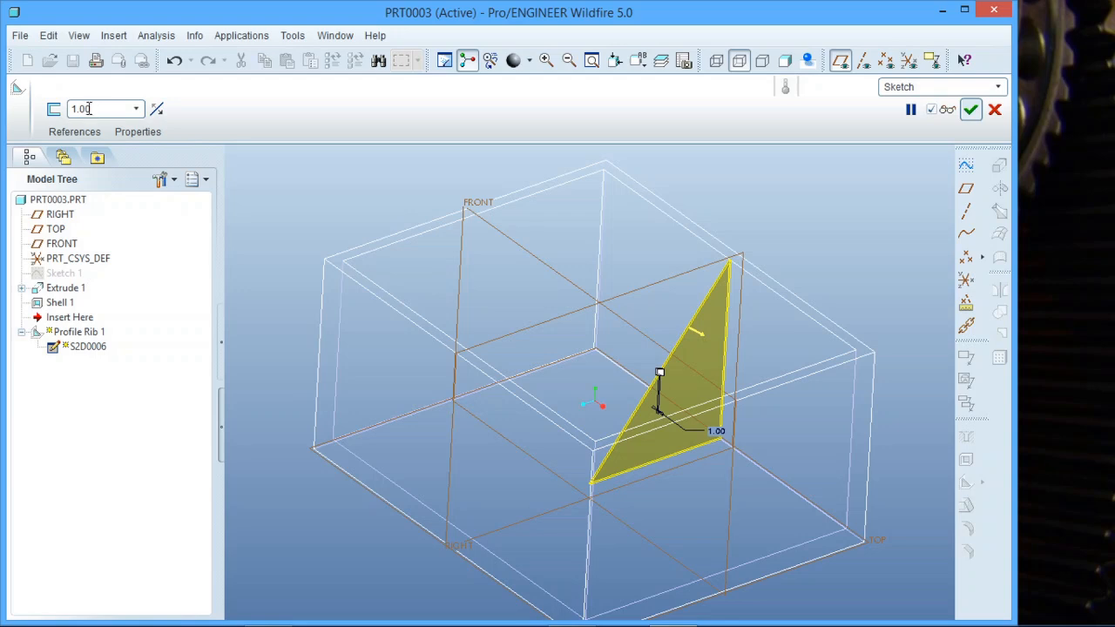
left_click(99, 109)
type("1")
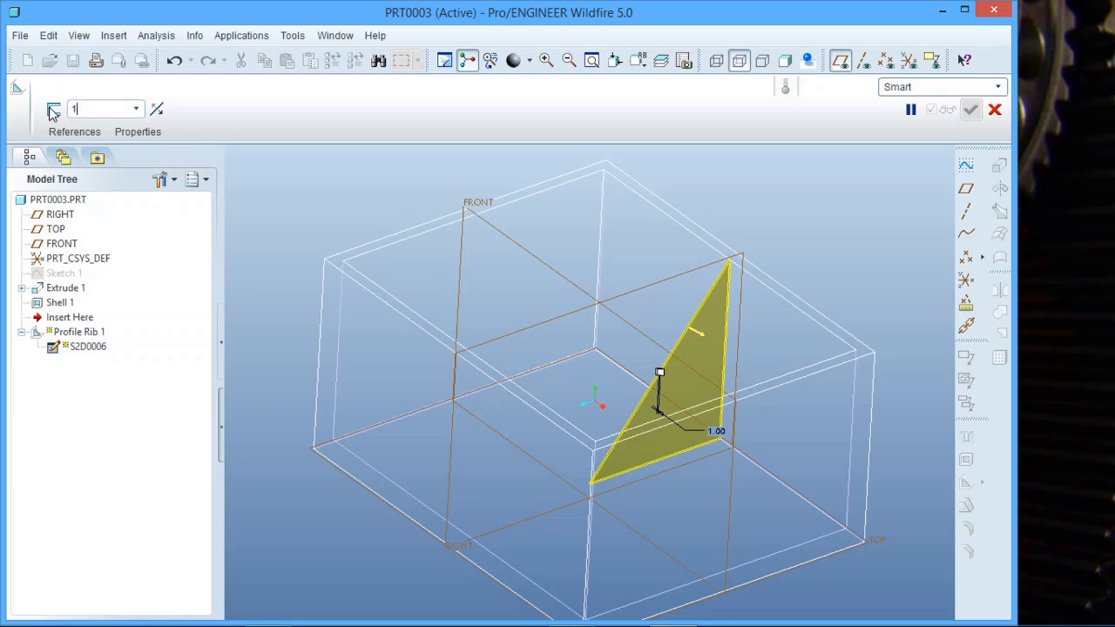
key("Return")
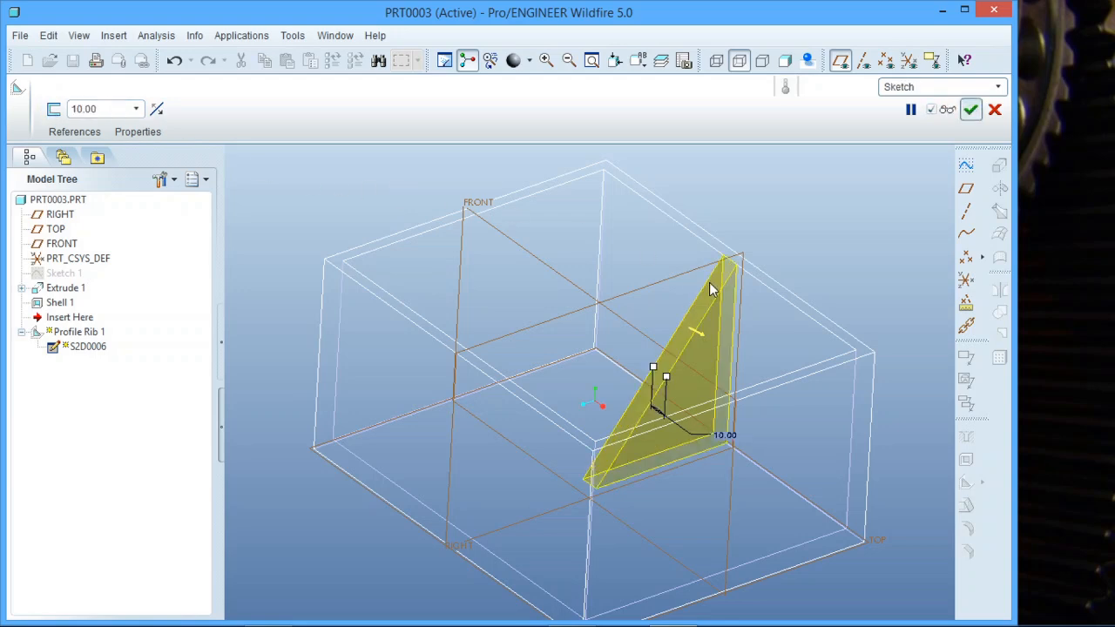
Step: Complete the profile rib in shaded display and hide the datum planes
mouse_move(645, 311)
middle_mouse_down()
mouse_move(610, 336)
mouse_move(622, 344)
mouse_move(662, 300)
middle_mouse_up()
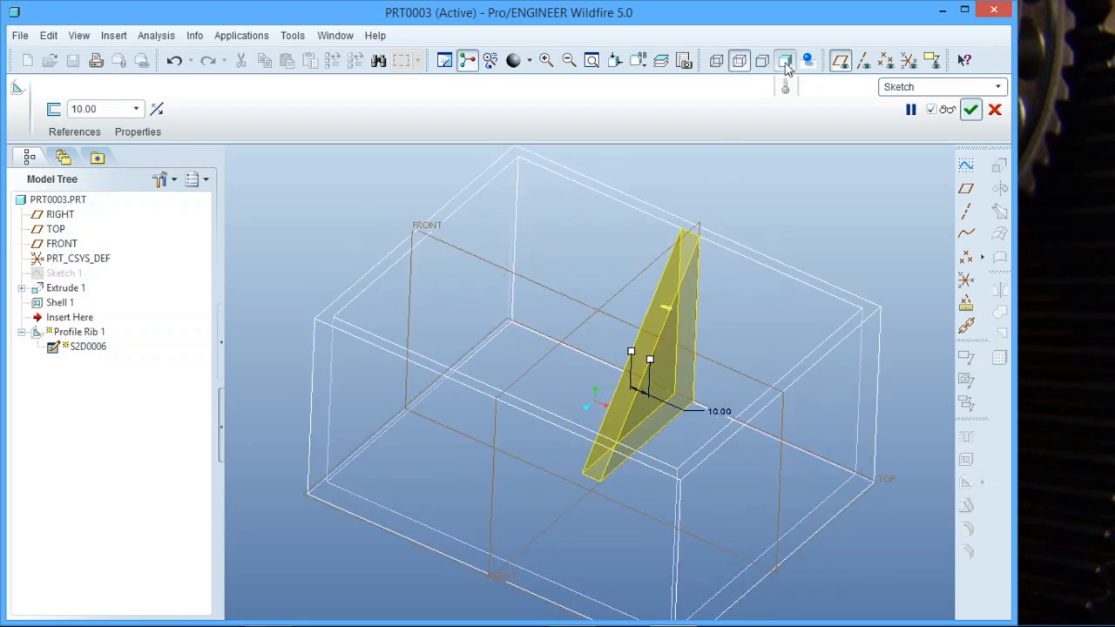
left_click(785, 60)
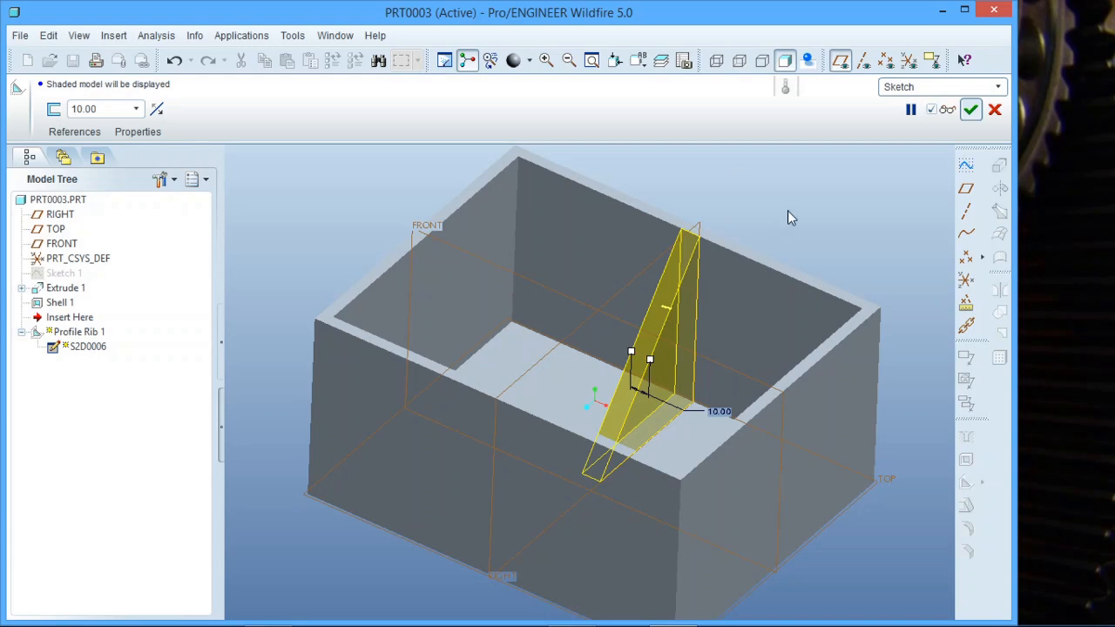
left_click(970, 109)
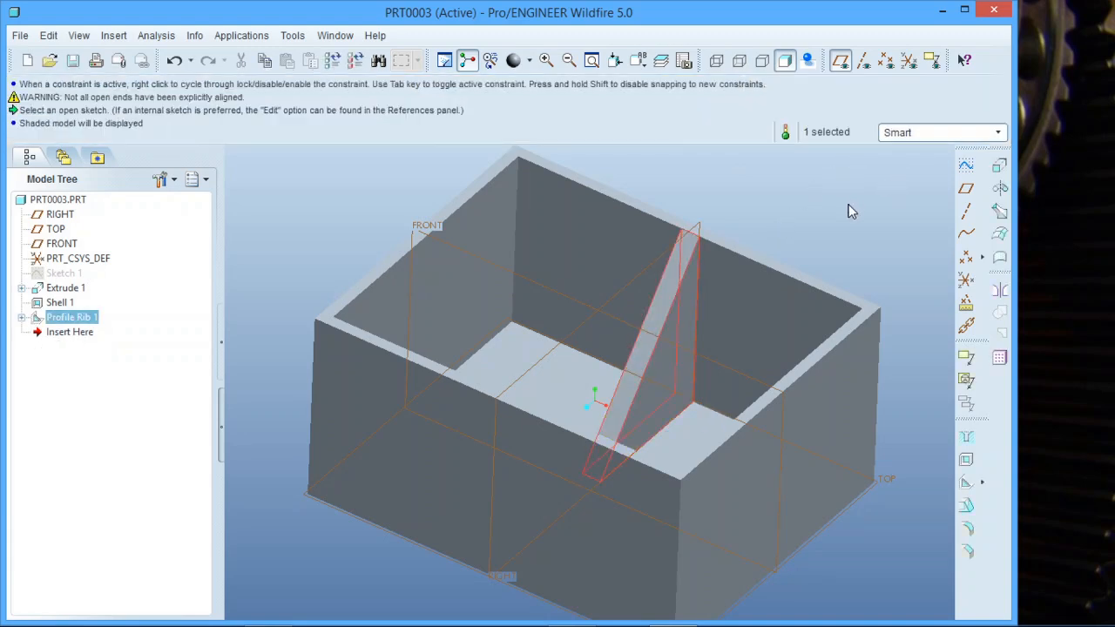
middle_click_drag(811, 235, 746, 289)
left_click(840, 60)
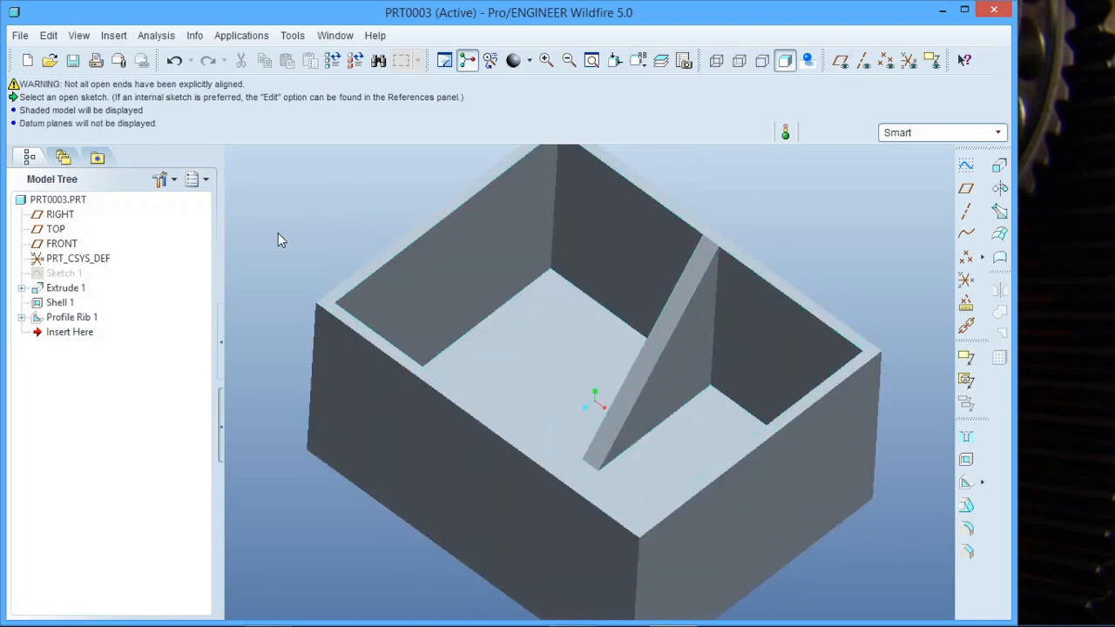
Step: Redefine the profile rib with a thickness of 5
left_click(75, 319)
right_click(81, 324)
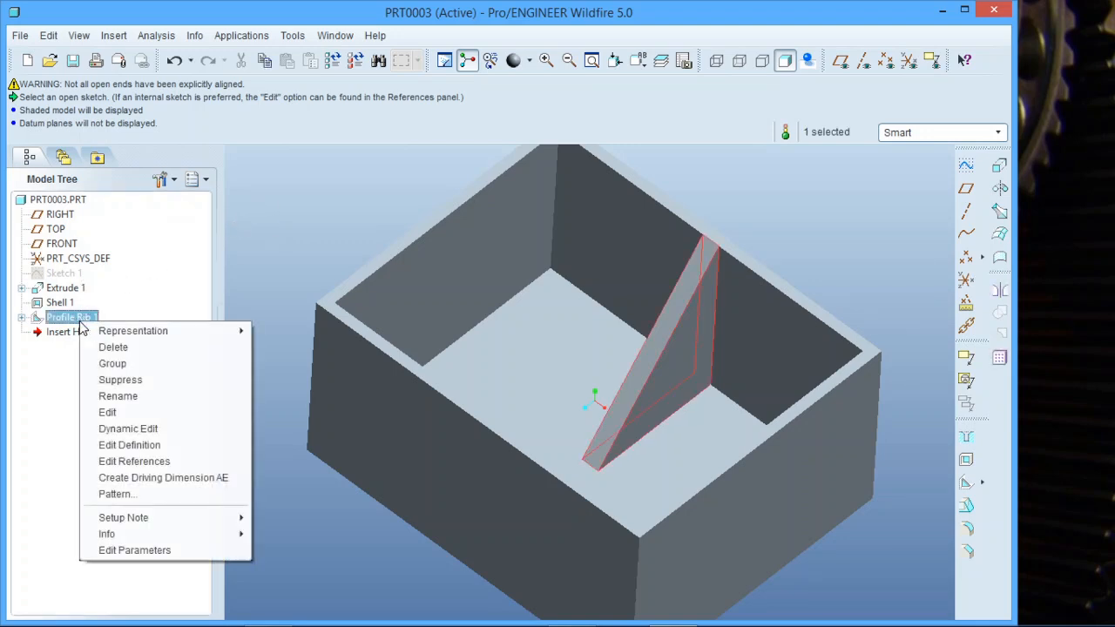
left_click(138, 445)
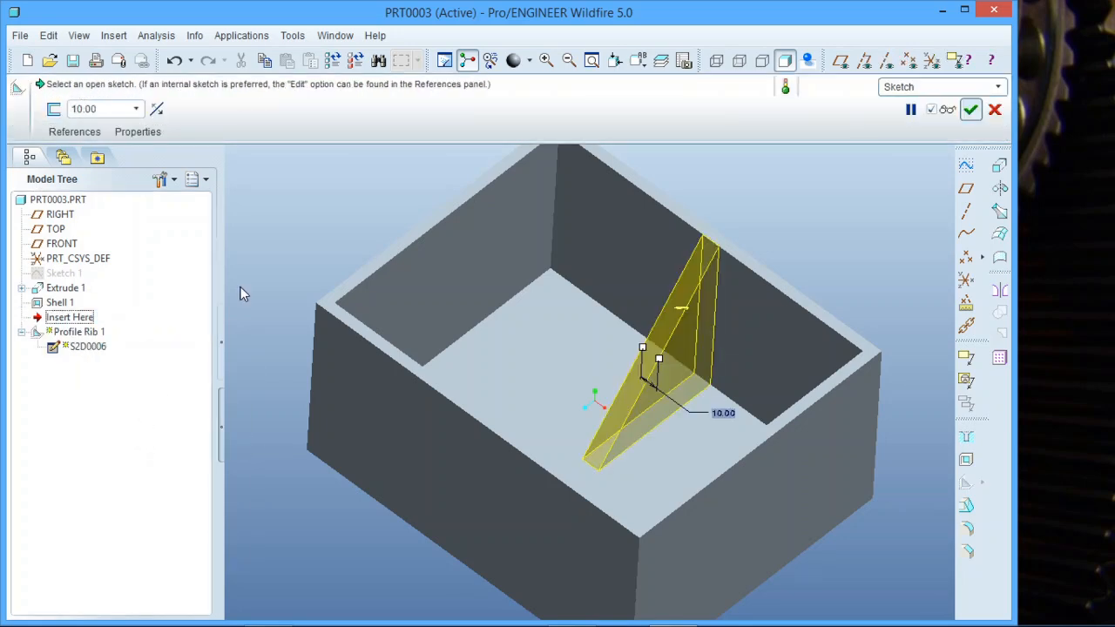
left_click(108, 109)
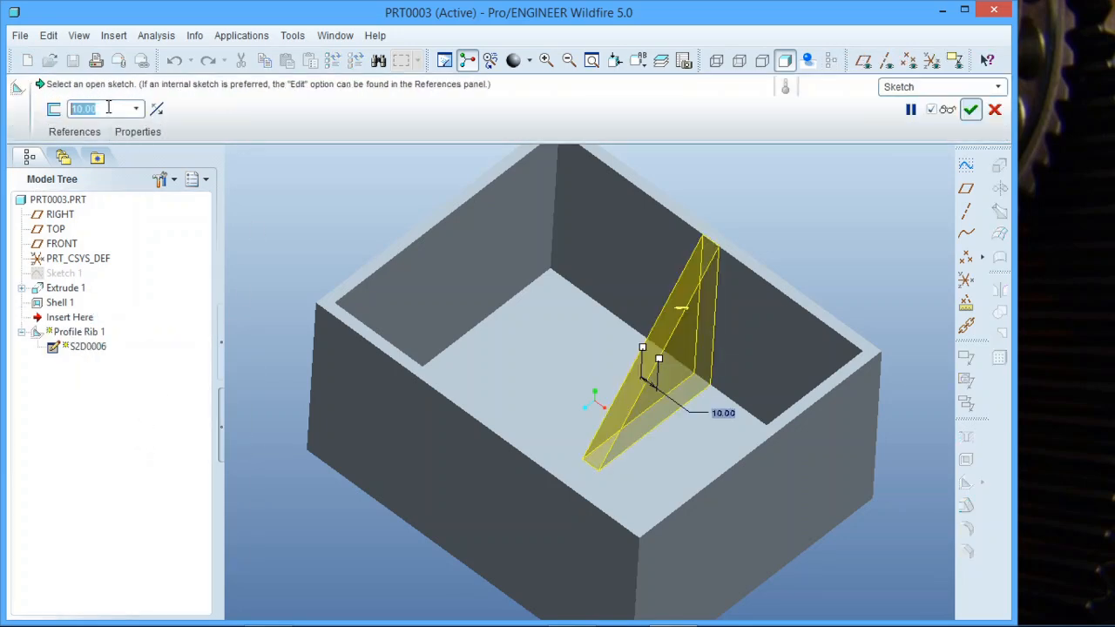
left_click_drag(654, 361, 694, 402)
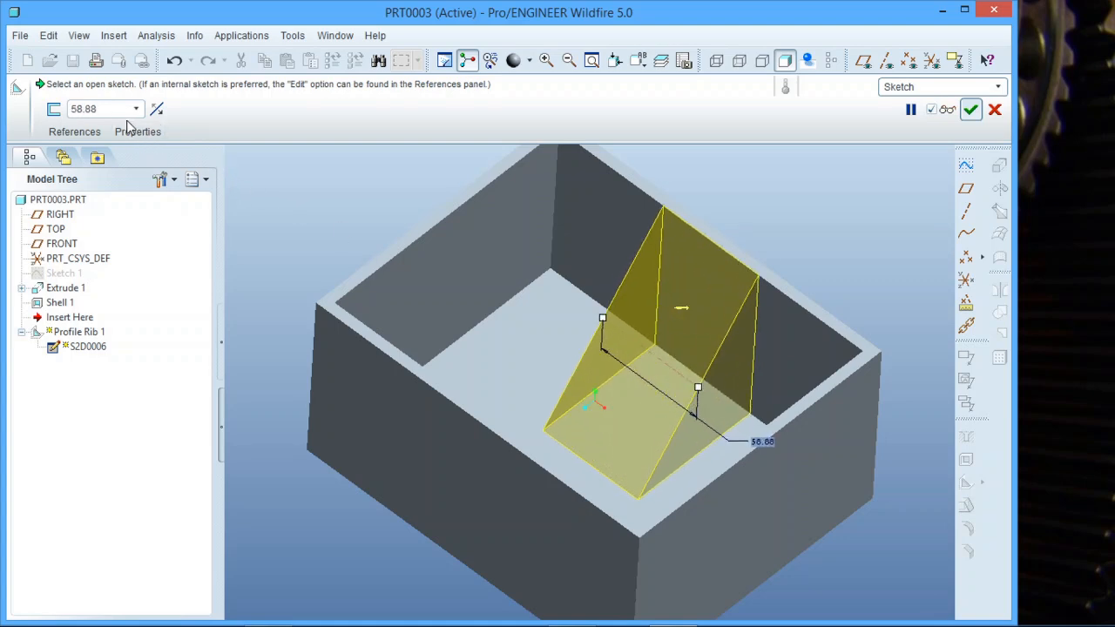
left_click(107, 105)
type("5")
key("Return")
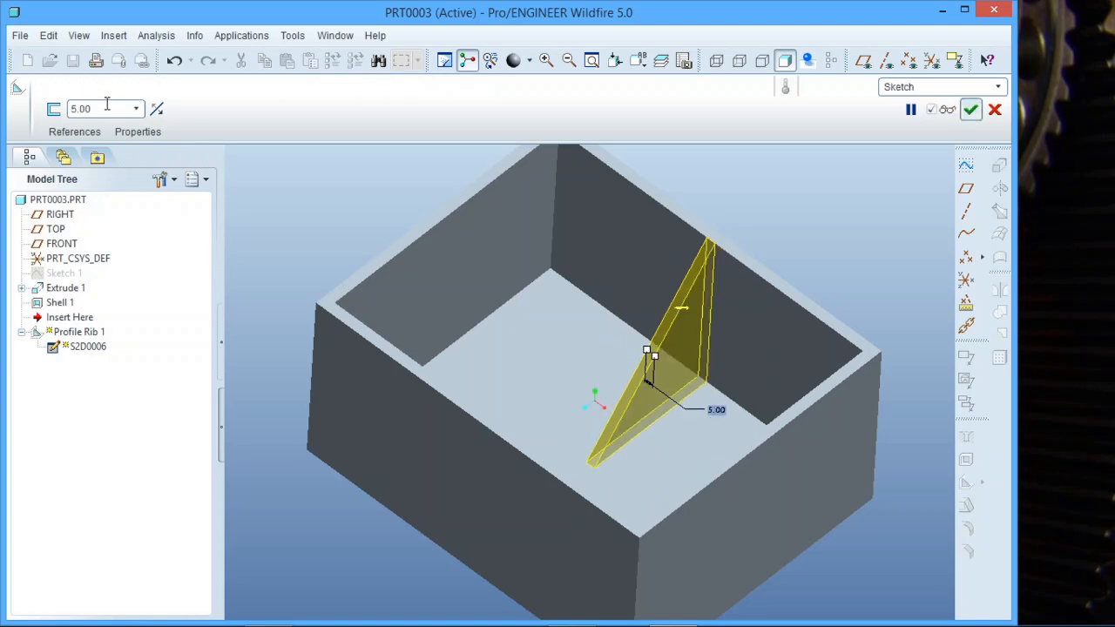
left_click(971, 110)
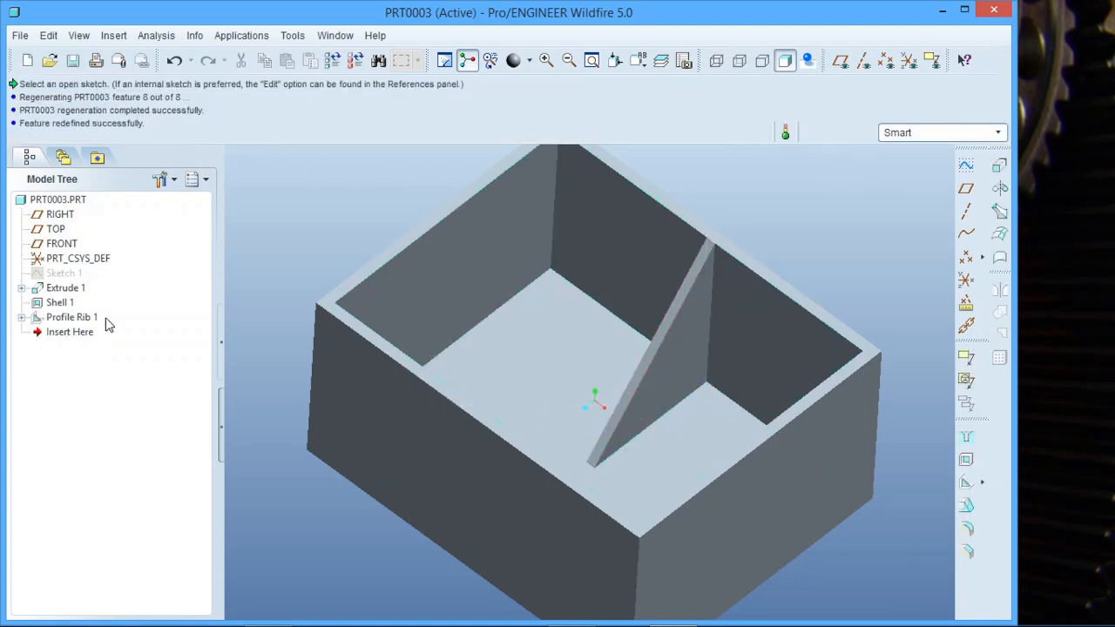
Step: Open the profile rib's internal sketch for editing and delete its diagonal line
left_click(75, 318)
right_click(75, 319)
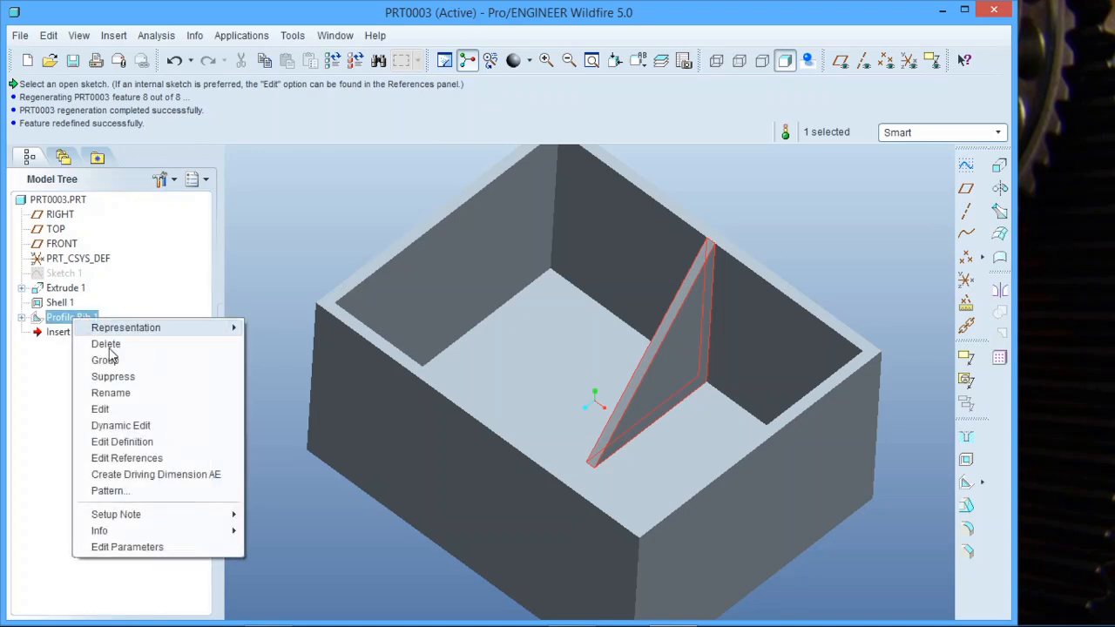
left_click(131, 441)
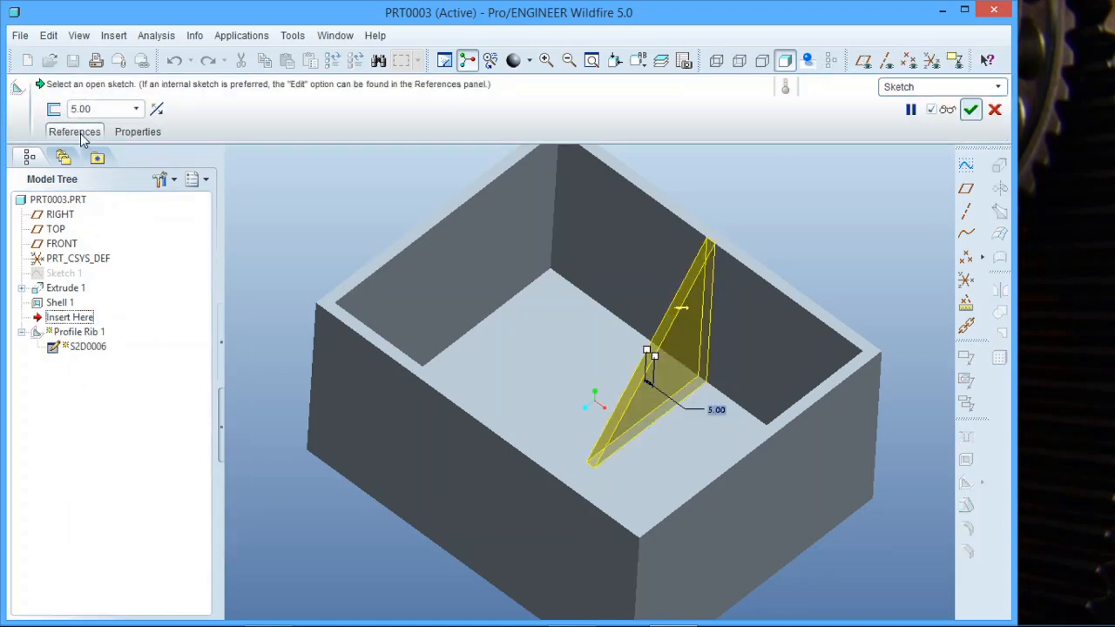
left_click(81, 135)
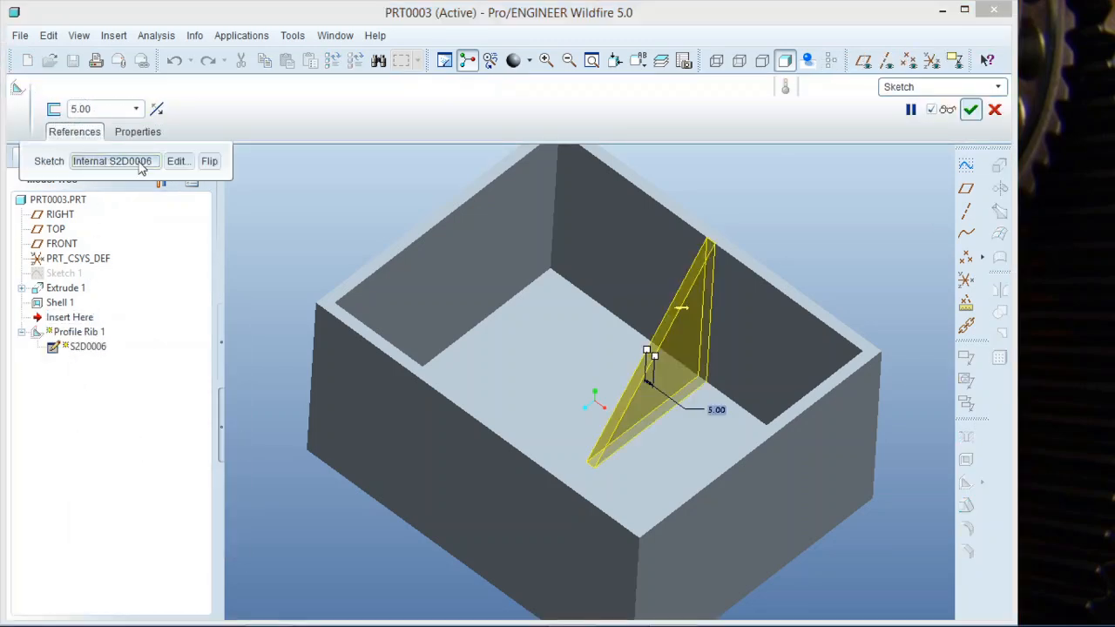
left_click(175, 162)
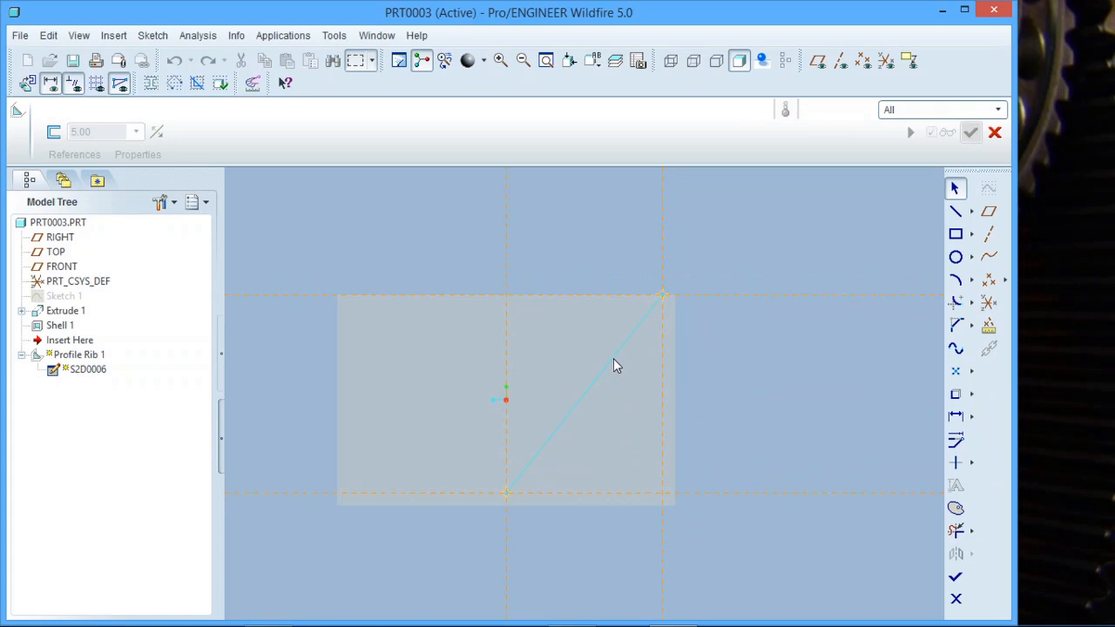
left_click(613, 359)
key("Delete")
Step: Sketch a shallower line from about mid-height on the inner wall to the inner floor beyond the centre, then finish the sketch and complete the rib
left_click(956, 212)
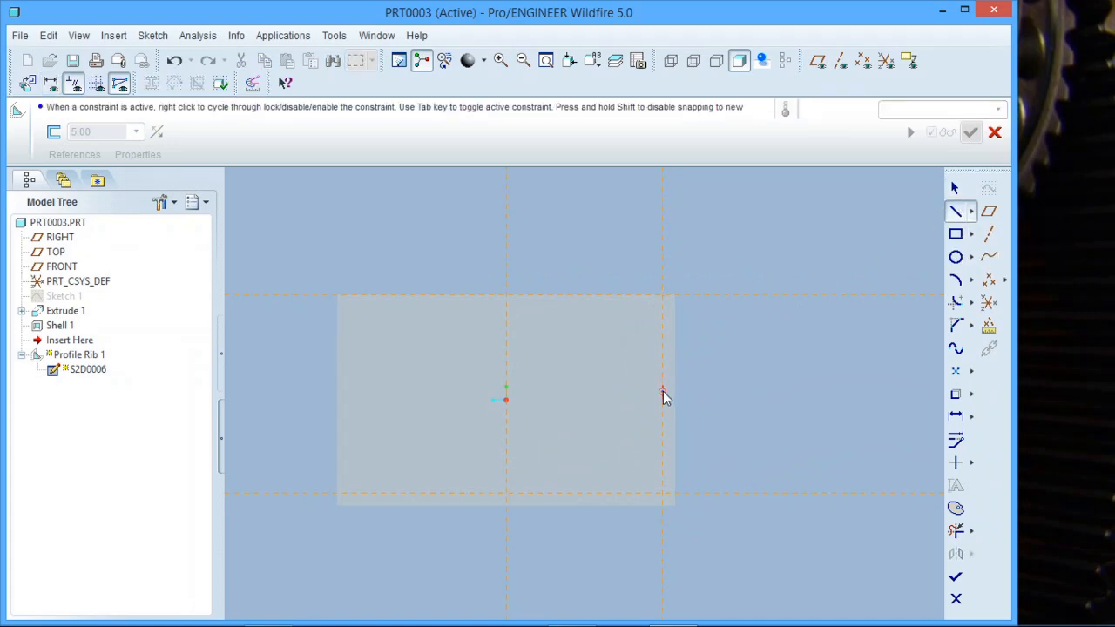
left_click(450, 493)
left_click(955, 576)
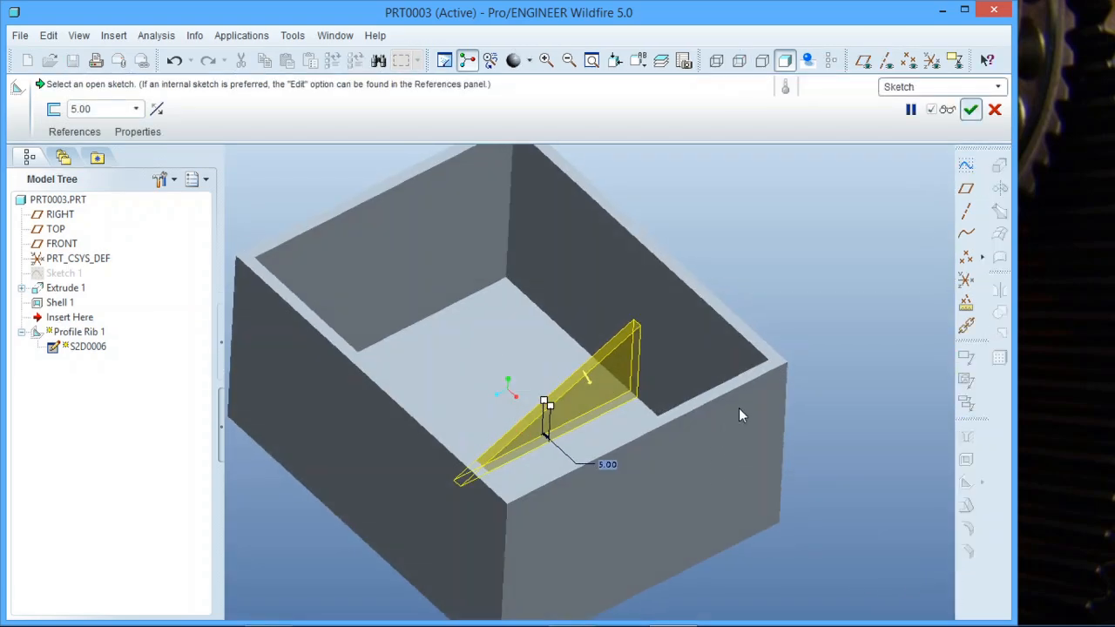
left_click(971, 109)
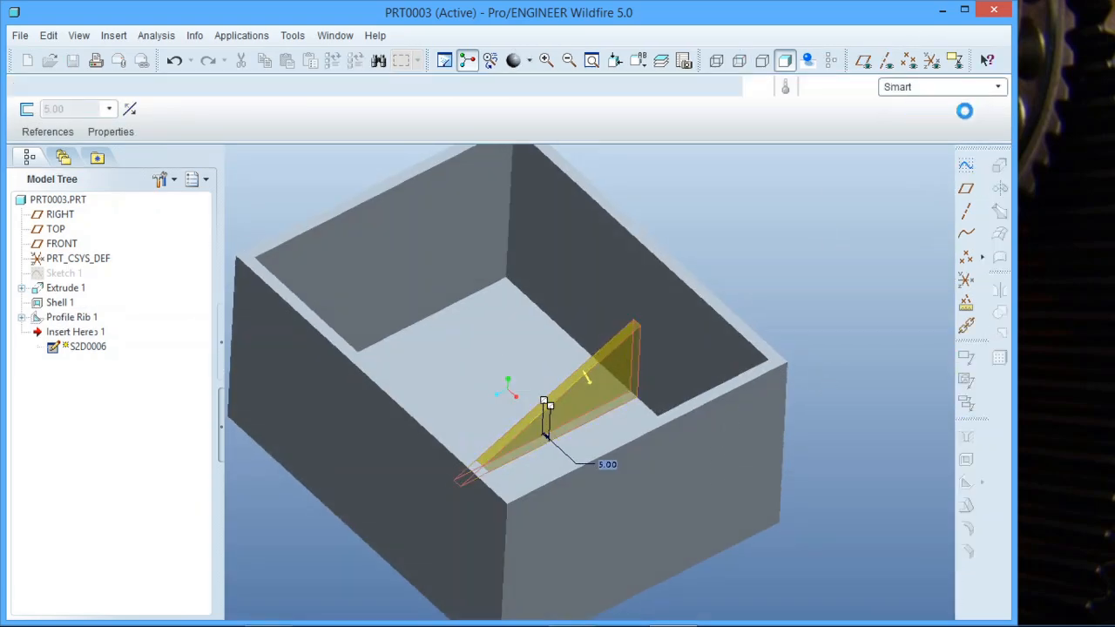
Step: Examine the reshaped rib inside the box from several angles
scroll(684, 355, "up", 2)
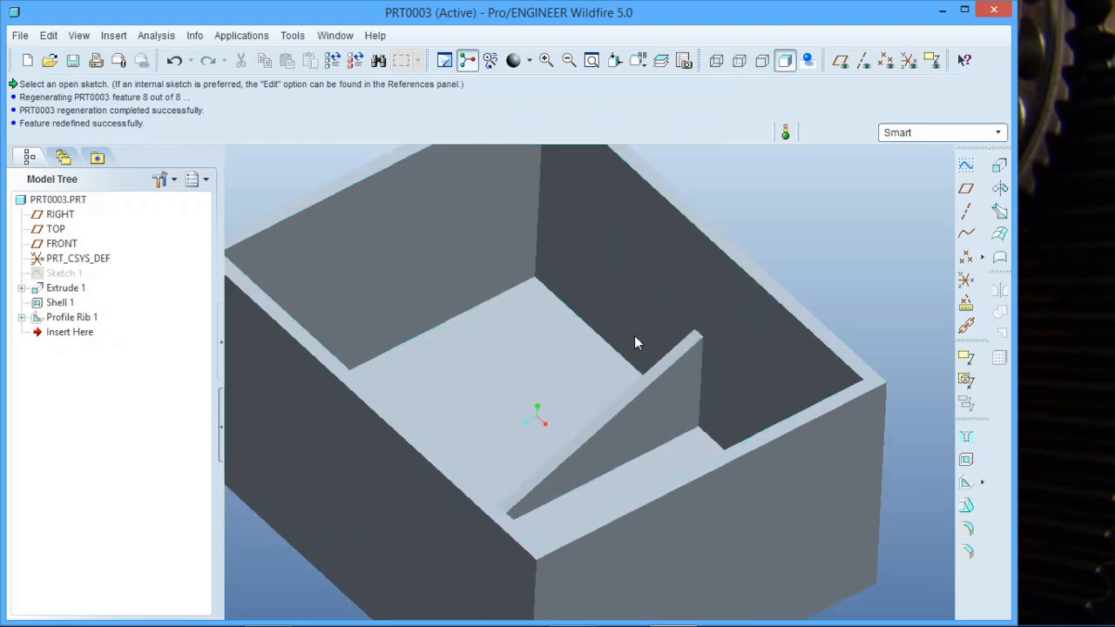
mouse_move(634, 336)
middle_mouse_down()
mouse_move(657, 341)
mouse_move(653, 355)
middle_mouse_up()
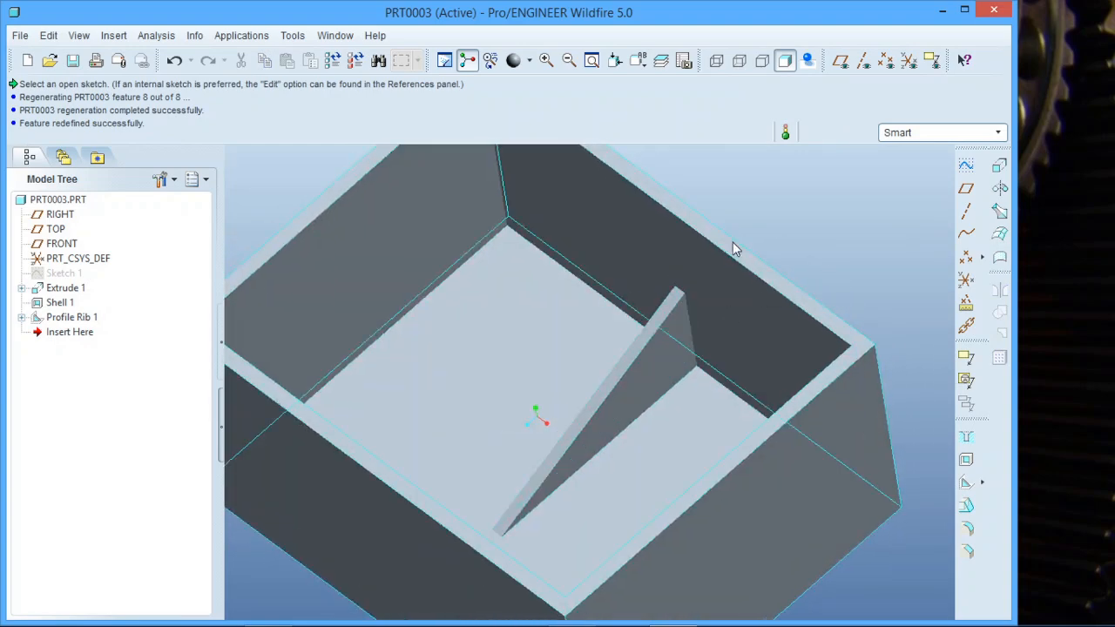
middle_click_drag(733, 242, 697, 350)
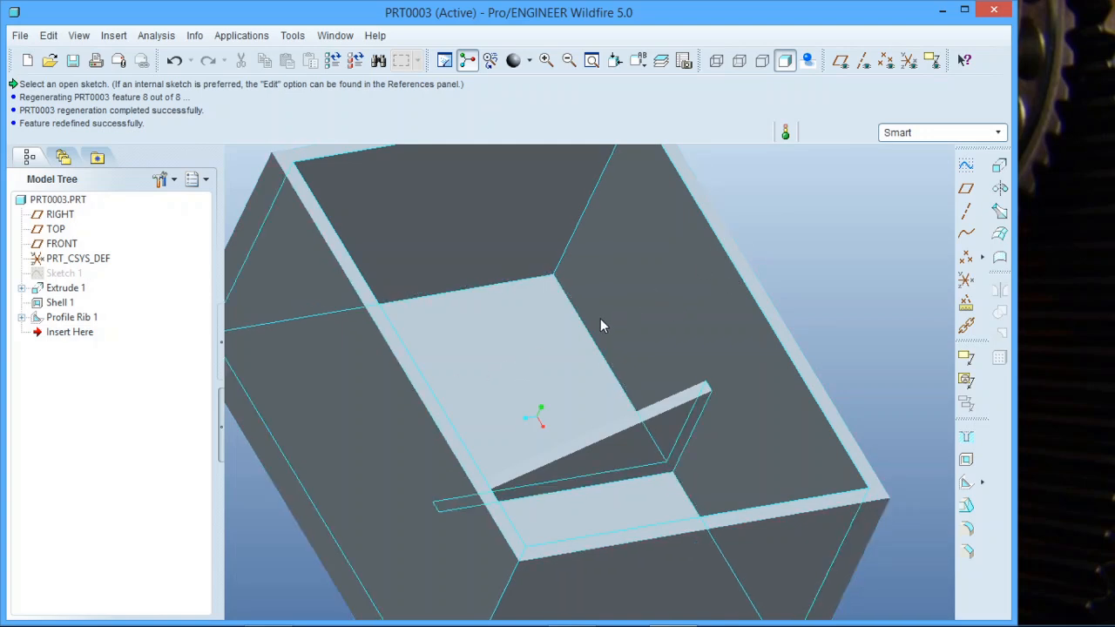
middle_click_drag(600, 319, 602, 294)
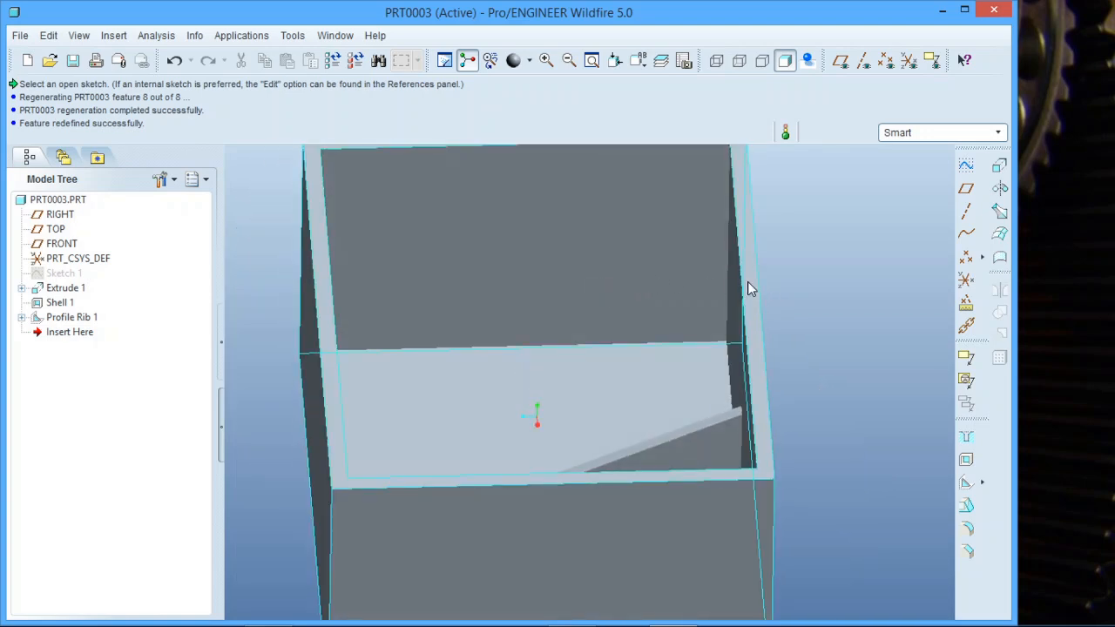
middle_click_drag(694, 374, 731, 328)
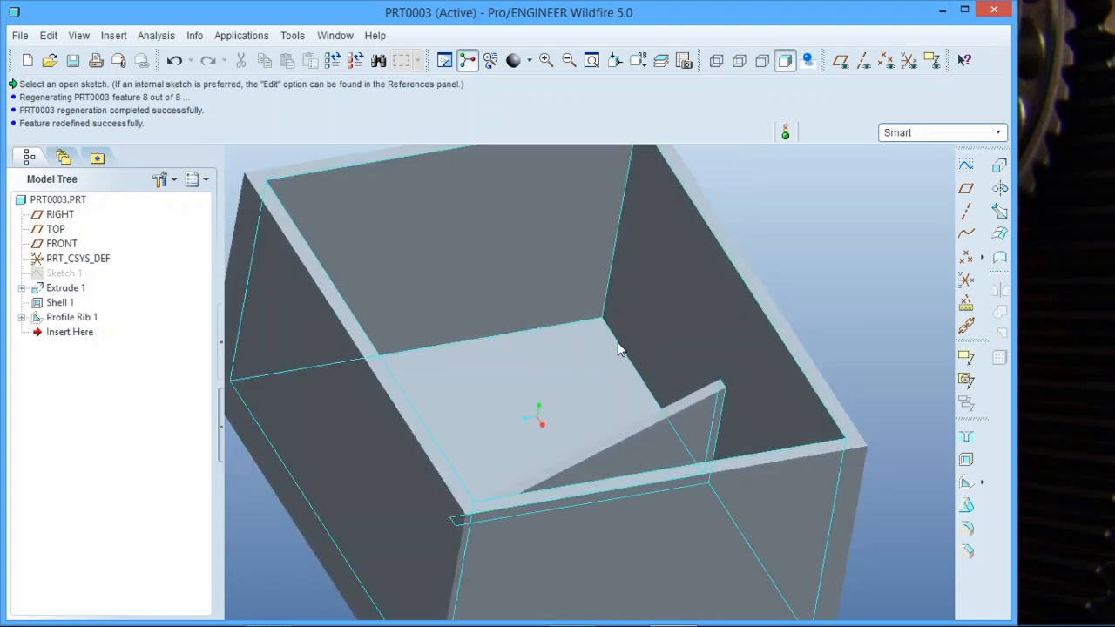
mouse_move(613, 329)
middle_mouse_down()
mouse_move(597, 291)
mouse_move(601, 380)
mouse_move(621, 281)
mouse_move(622, 321)
mouse_move(630, 291)
mouse_move(648, 297)
mouse_move(622, 301)
middle_mouse_up()
scroll(679, 282, "up", 4)
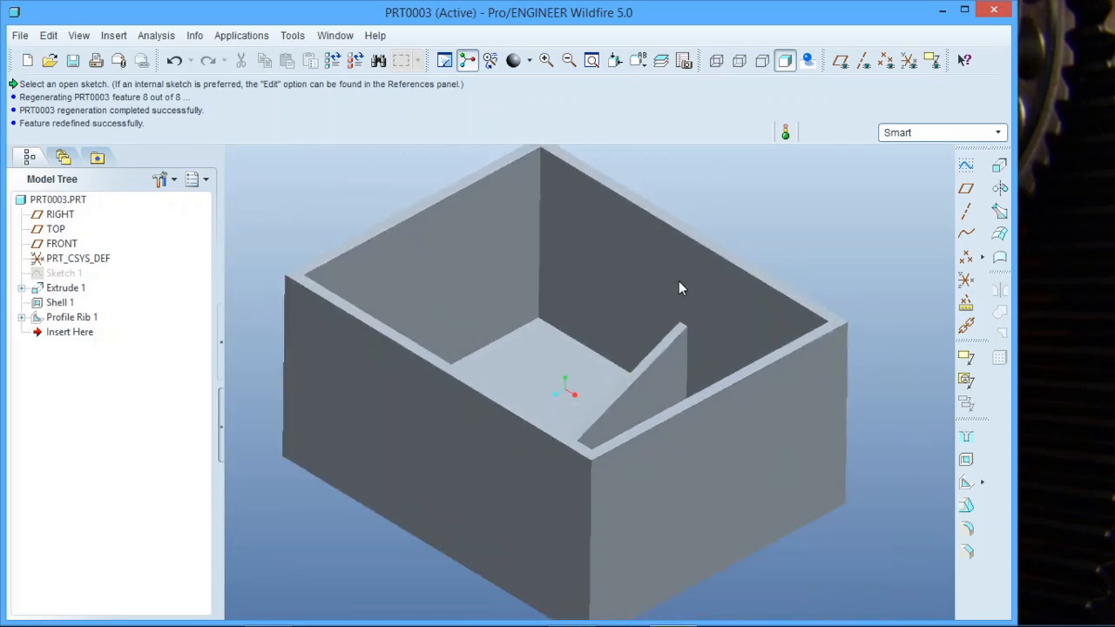
scroll(665, 276, "down", 3)
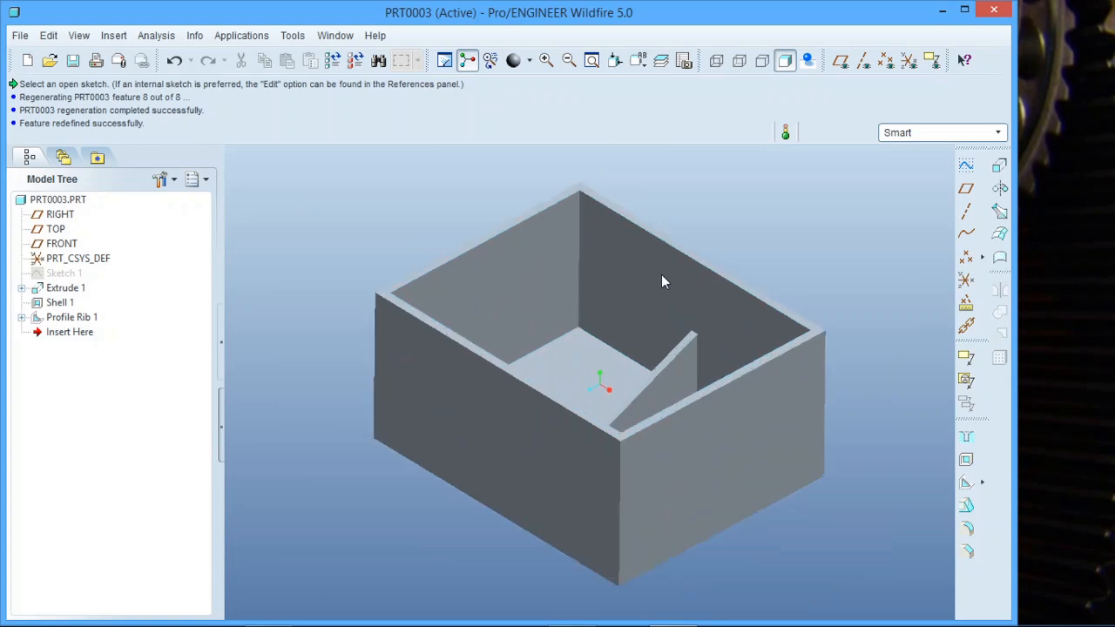
Step: Apply the red appearance to the long outer face opposite the wall that carries the rib
left_click(530, 61)
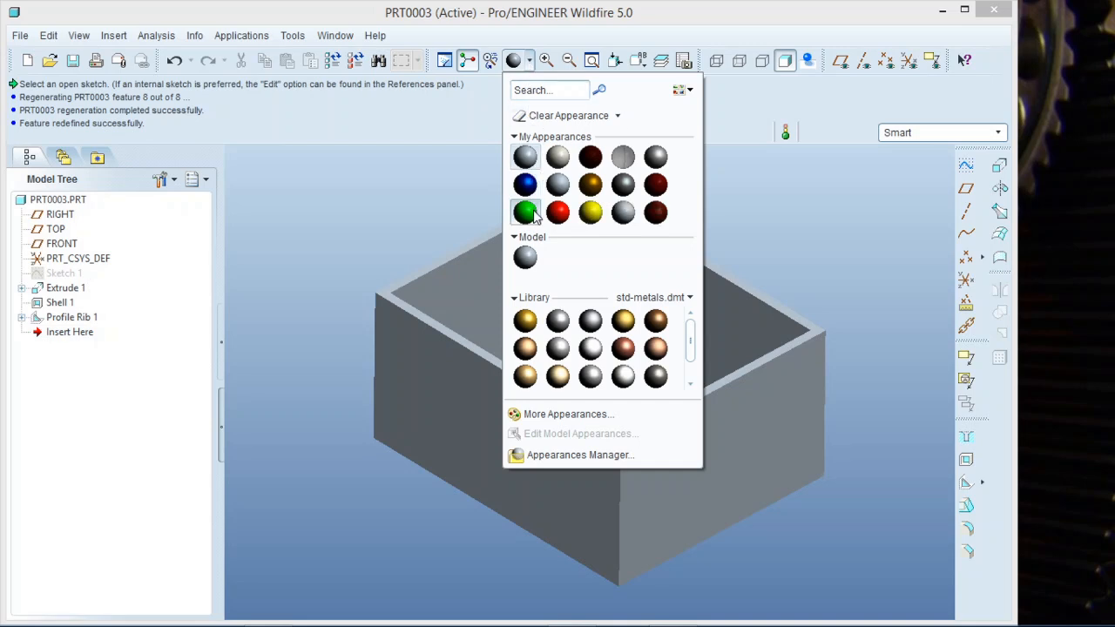
left_click(554, 212)
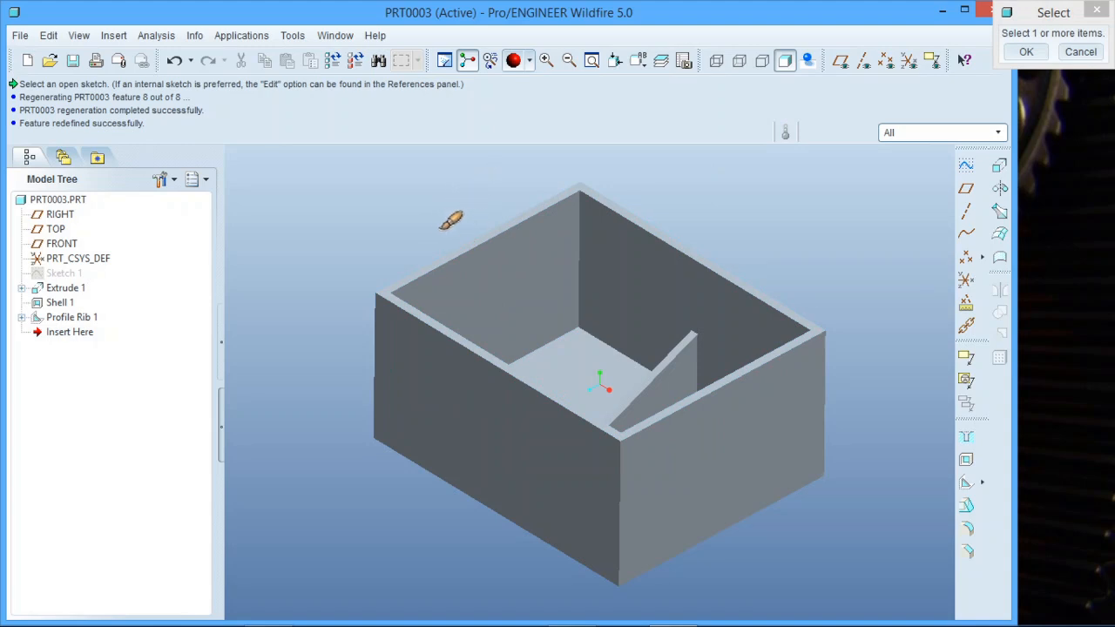
left_click(475, 403)
left_click(1017, 53)
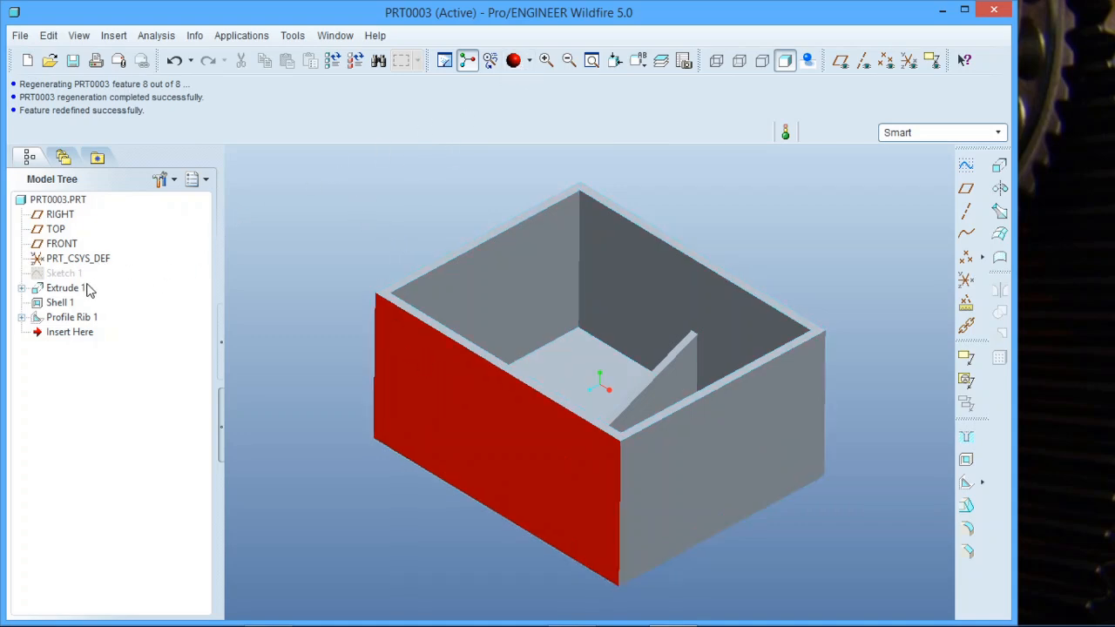
Step: Apply the red appearance to the whole part
left_click(61, 203)
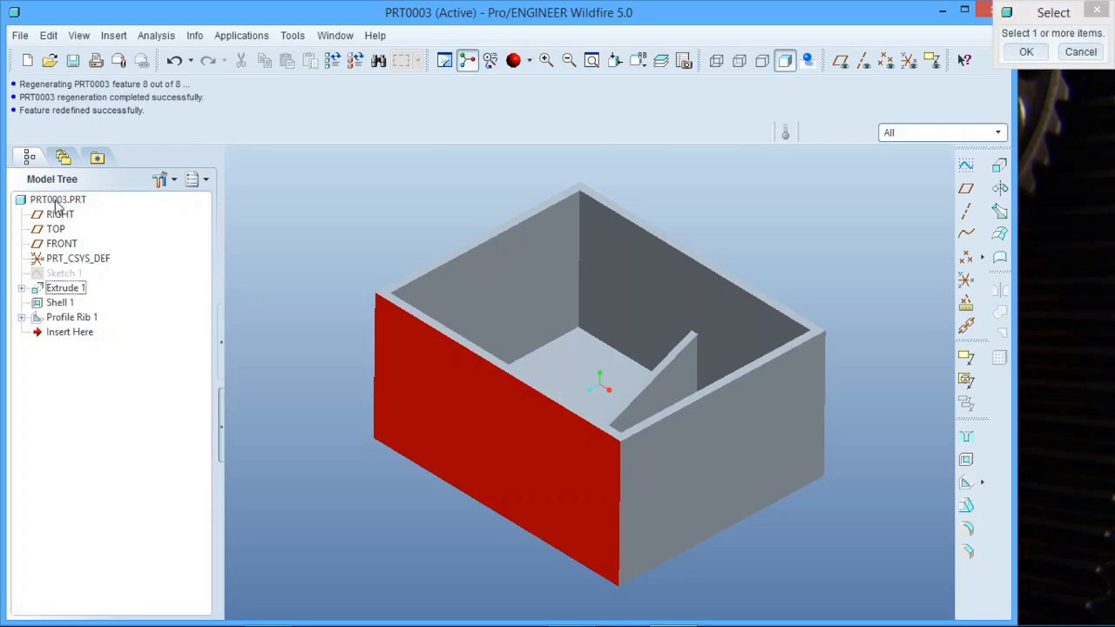
left_click(55, 198)
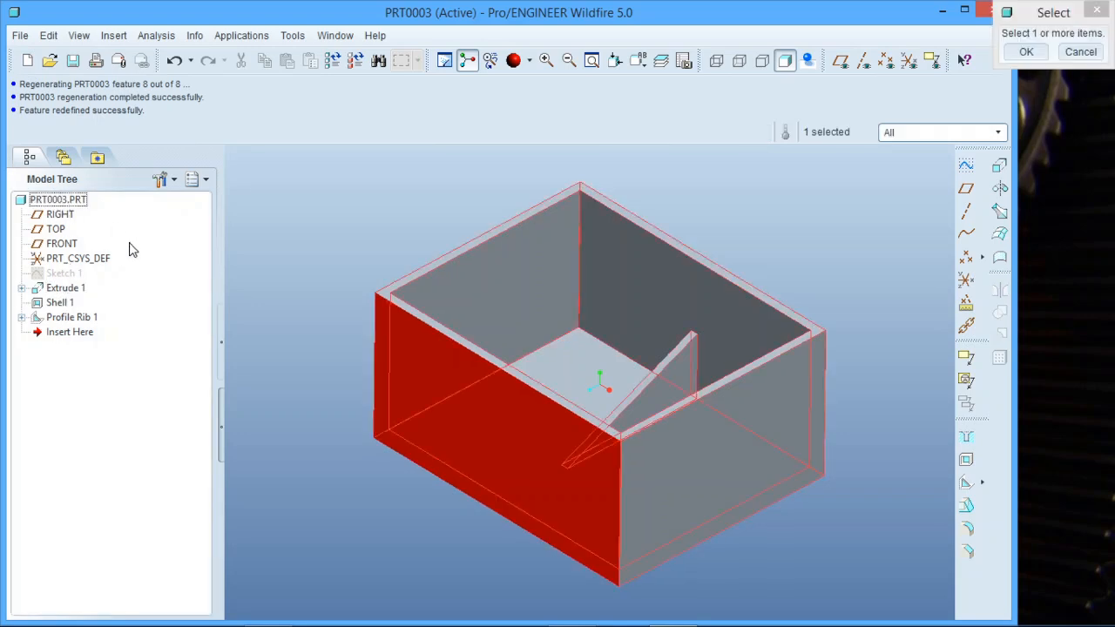
middle_click(321, 237)
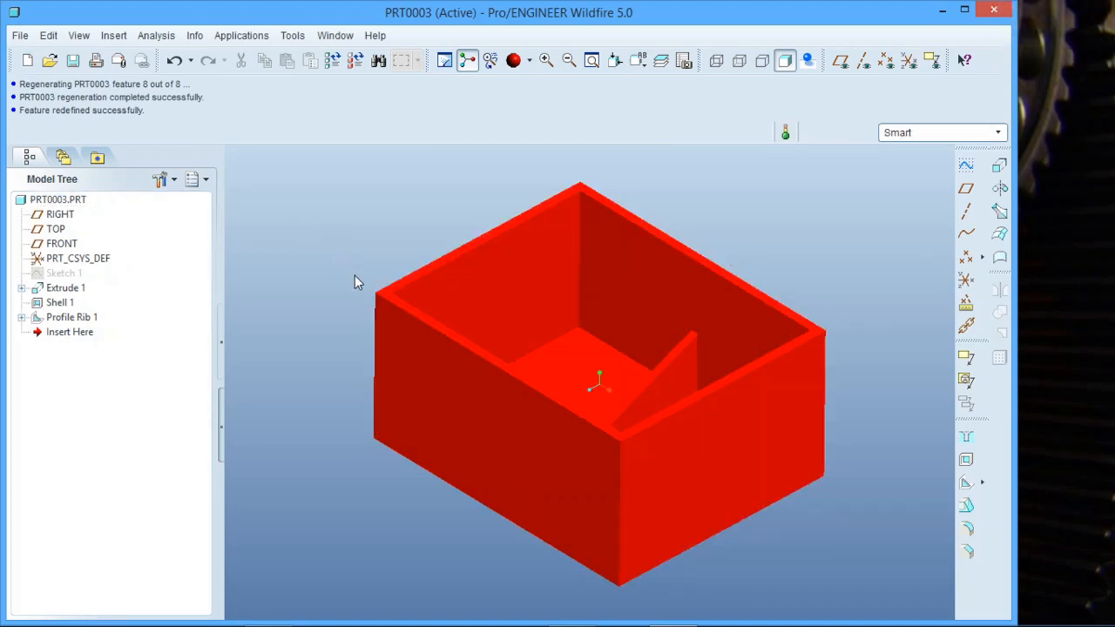
Step: Undo the rib's last sketch change and redo it
left_click(175, 60)
left_click(175, 61)
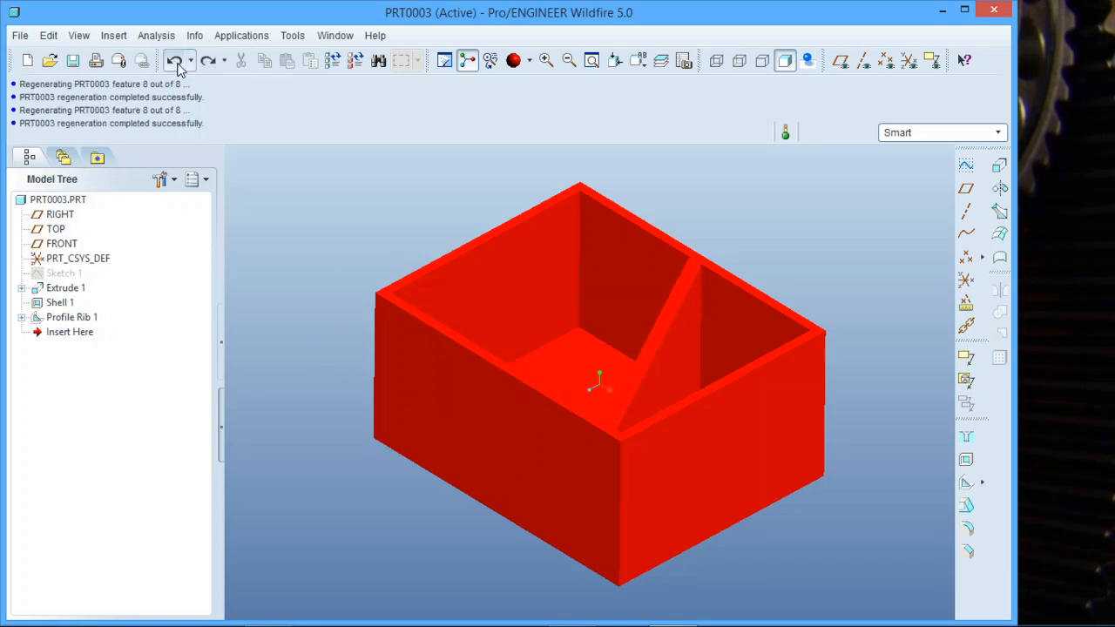
left_click(208, 61)
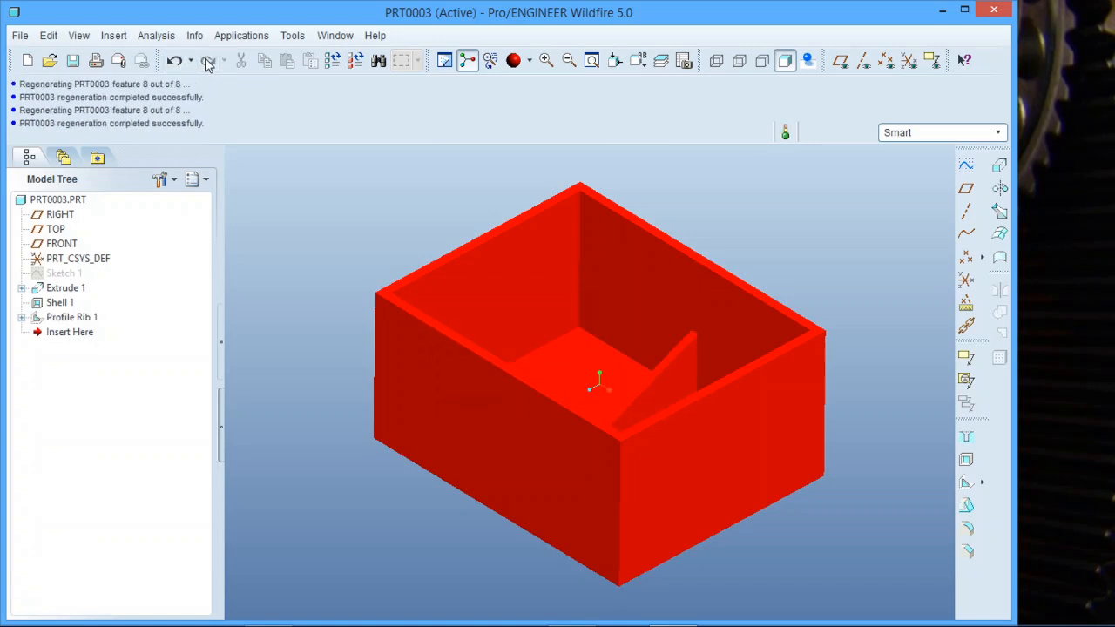
Step: Apply the dark blue appearance to the long outer face opposite the rib's wall
left_click(531, 67)
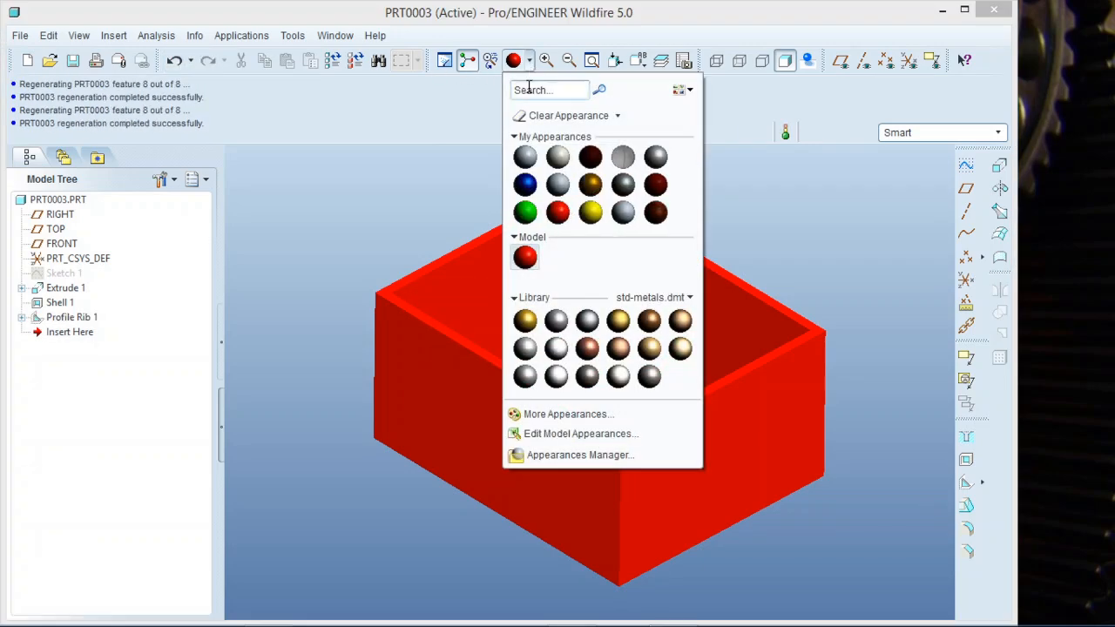
left_click(526, 155)
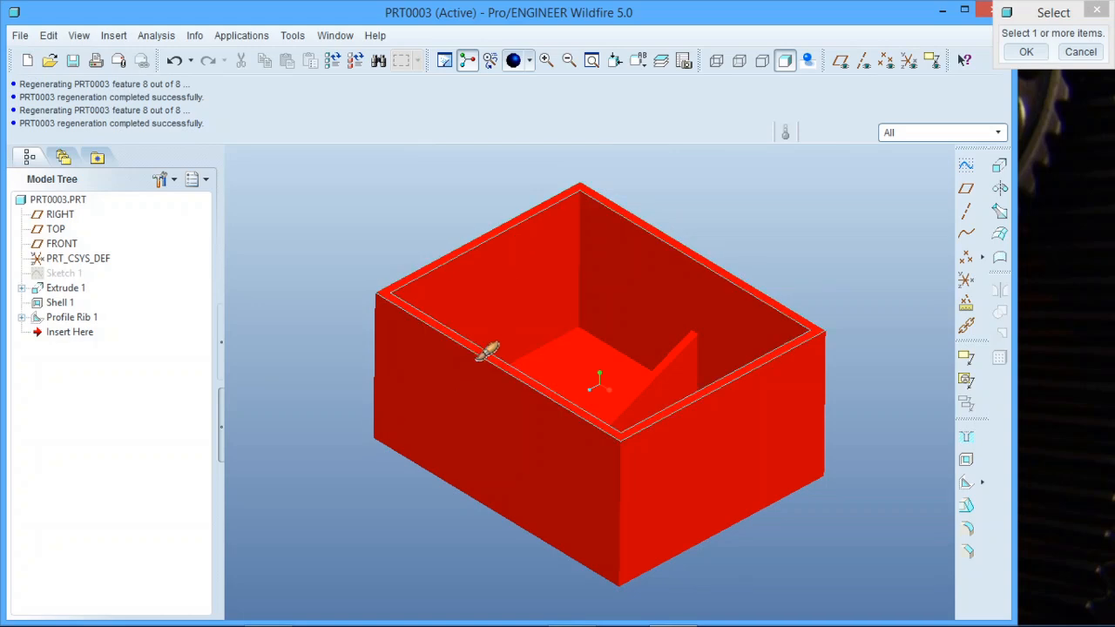
left_click(476, 387)
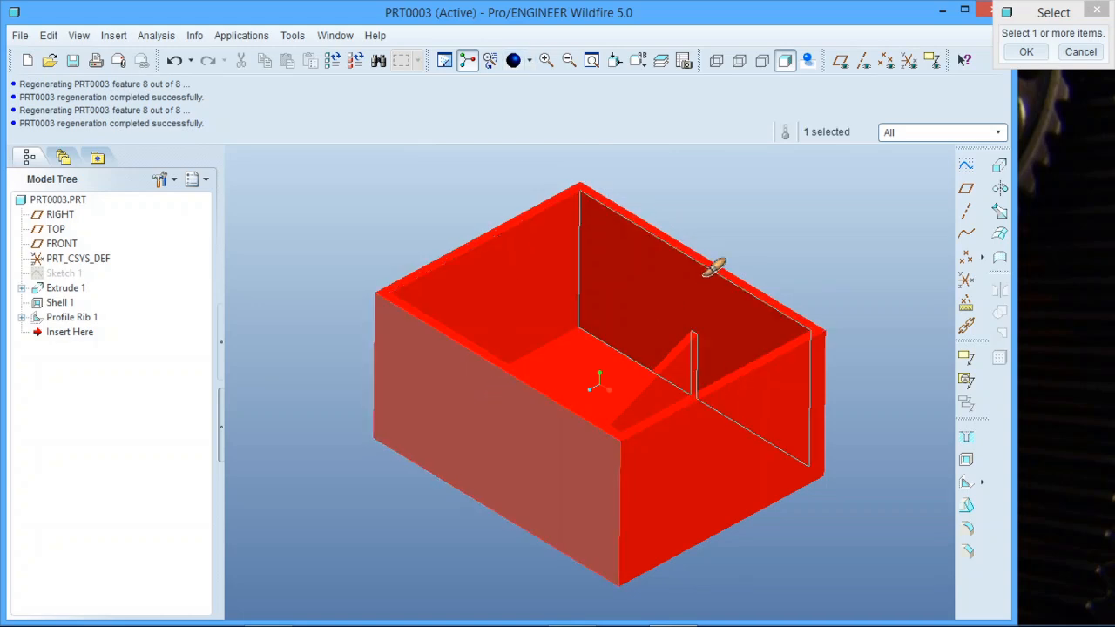
left_click(1026, 52)
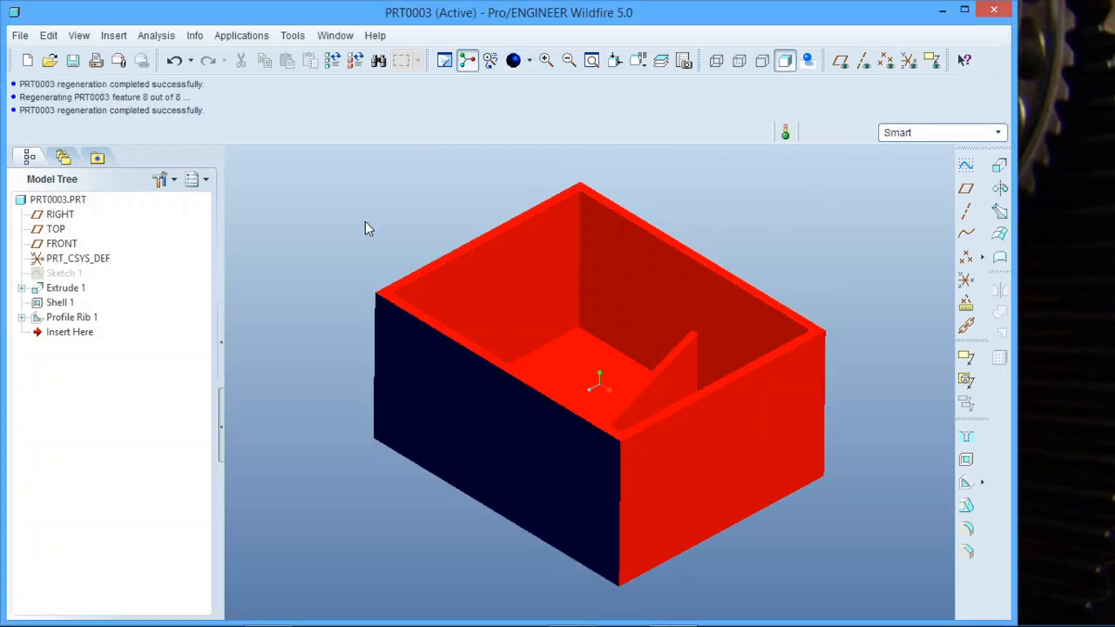
Step: Apply the light grey appearance to the whole part
mouse_move(398, 270)
middle_mouse_down()
mouse_move(402, 259)
mouse_move(392, 292)
middle_mouse_up()
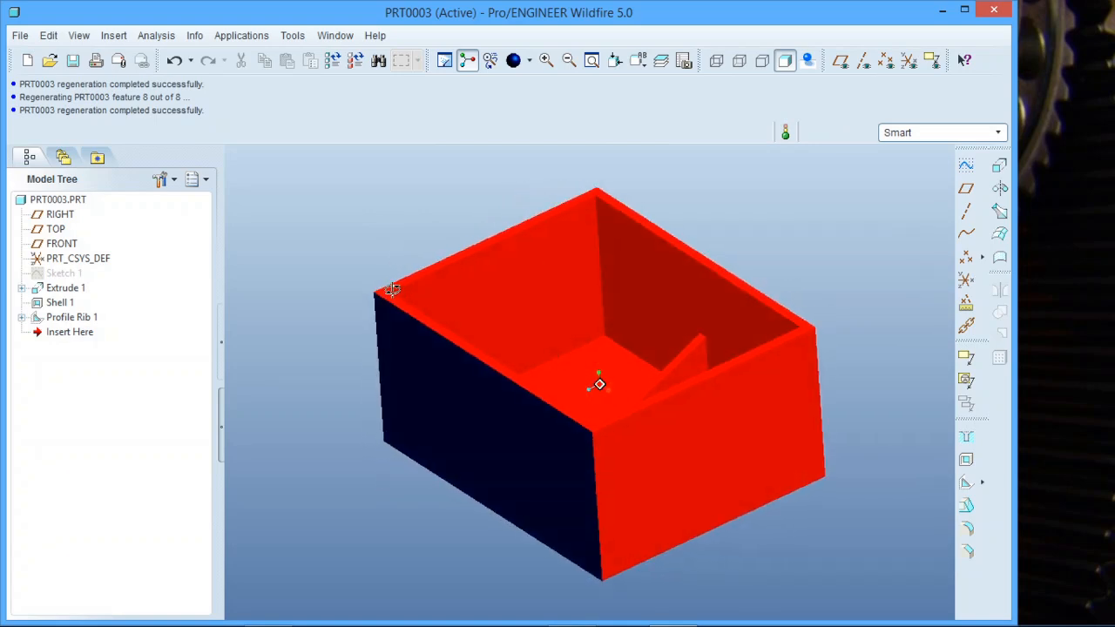
left_click(529, 61)
left_click(525, 156)
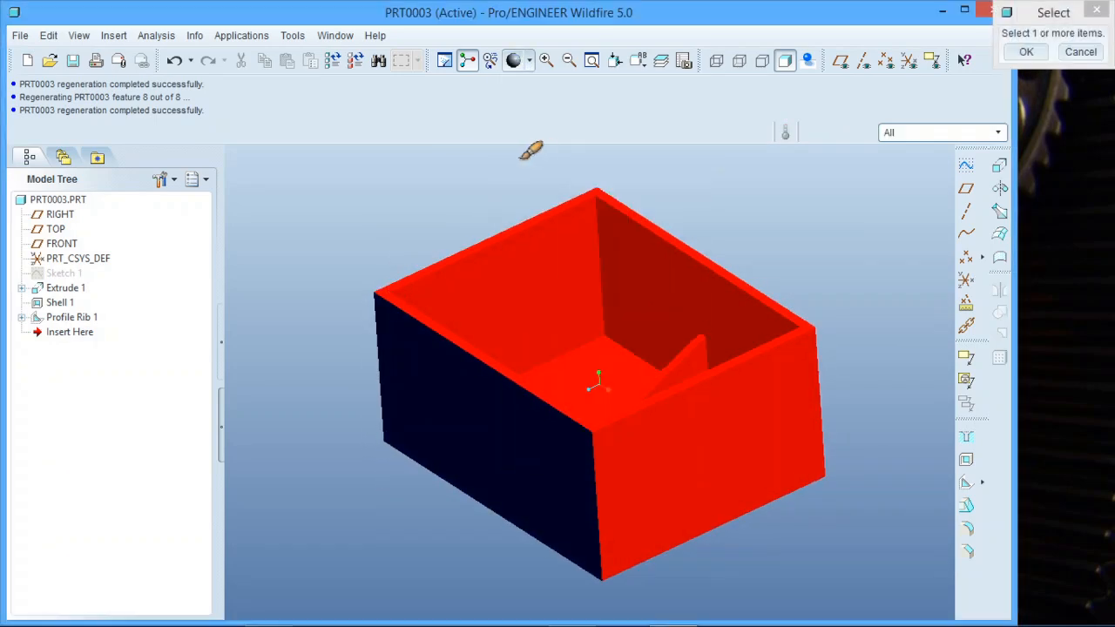
left_click(62, 200)
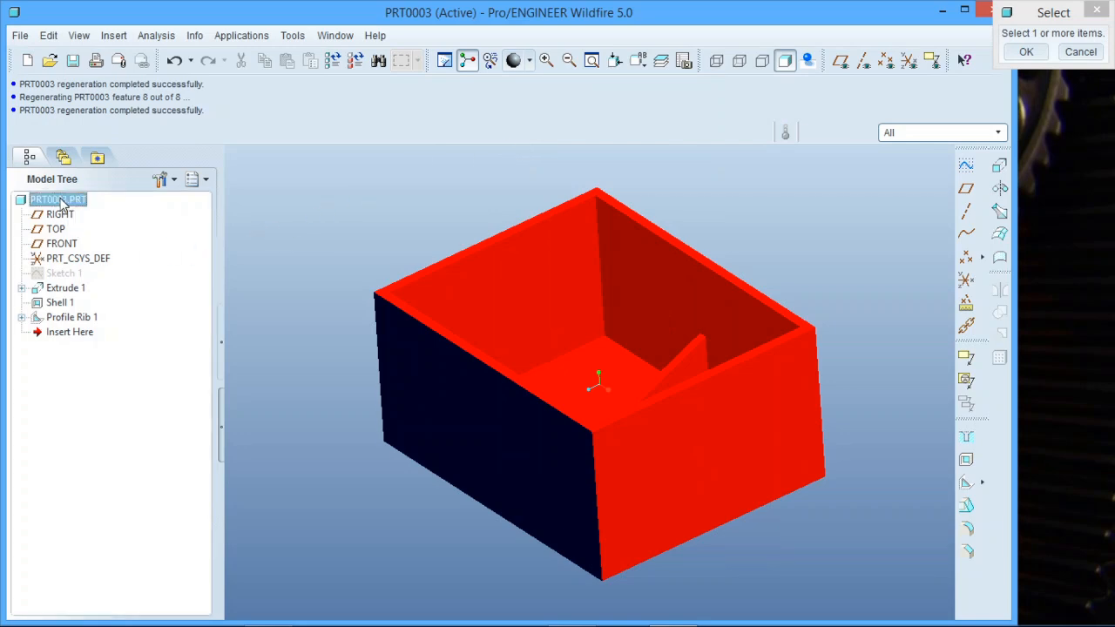
middle_click(270, 245)
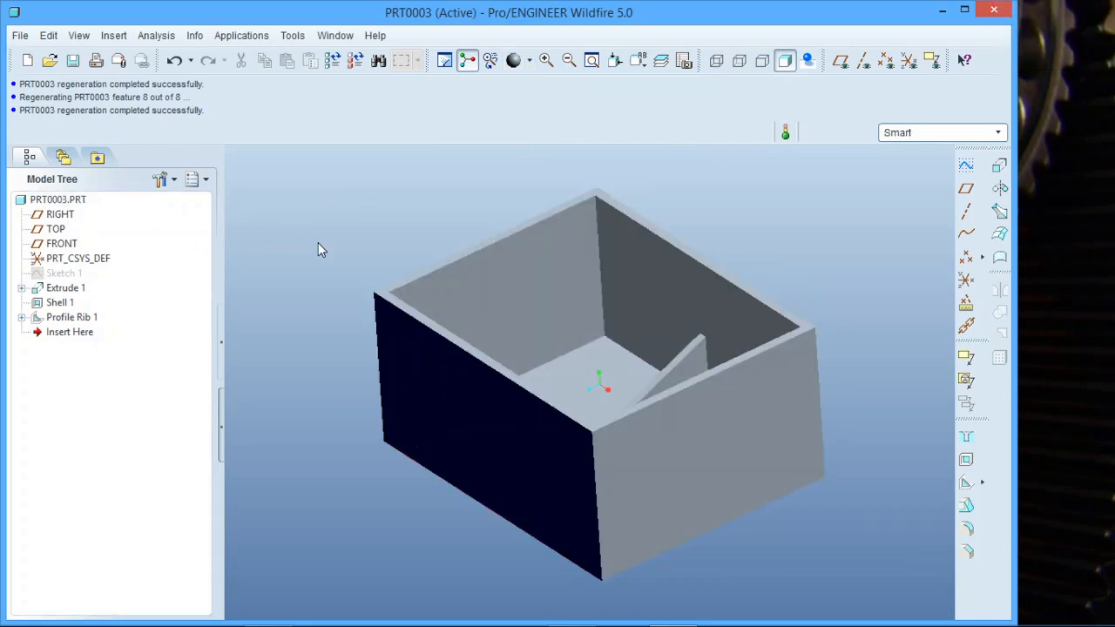
Step: Apply the light grey appearance to the dark blue outer face and check the box from other angles
mouse_move(318, 249)
middle_mouse_down()
mouse_move(422, 300)
mouse_move(394, 339)
middle_mouse_up()
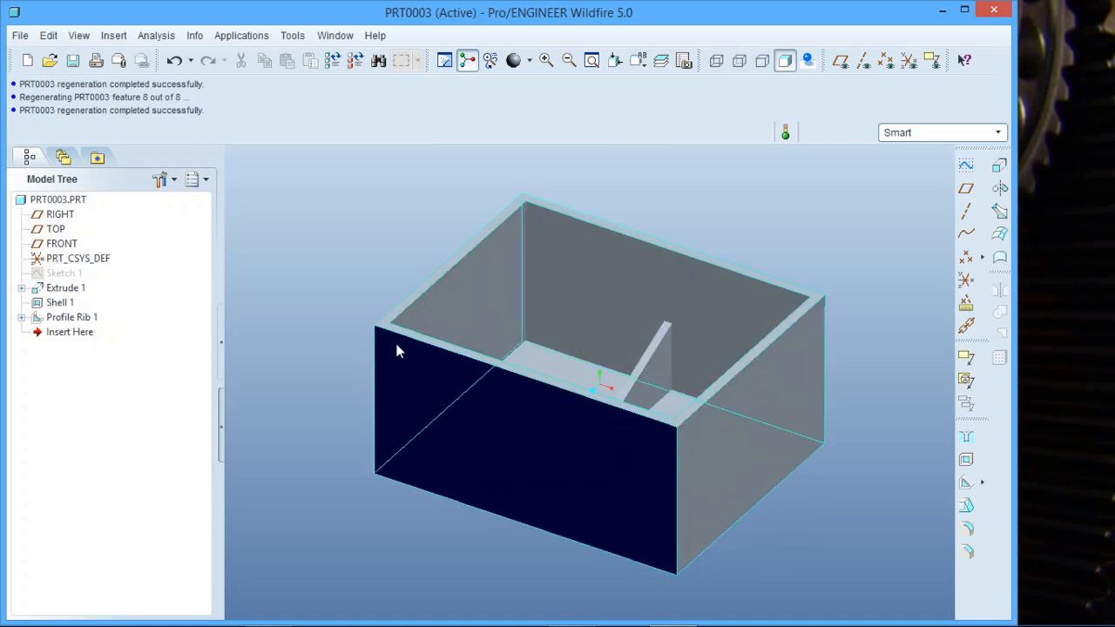
left_click(513, 61)
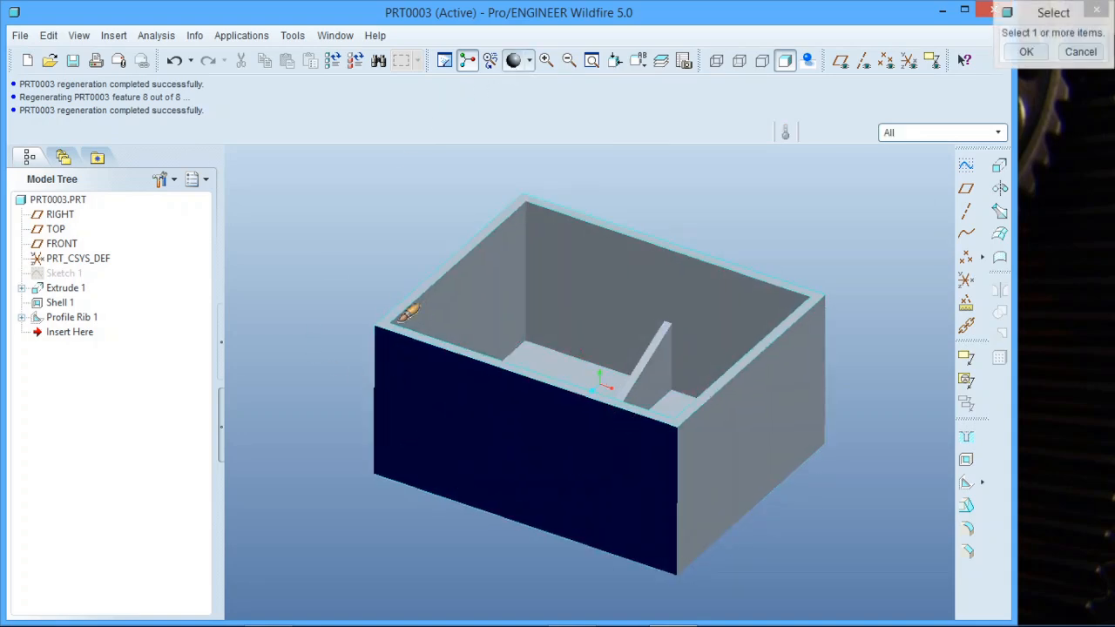
left_click(384, 392)
middle_click(320, 329)
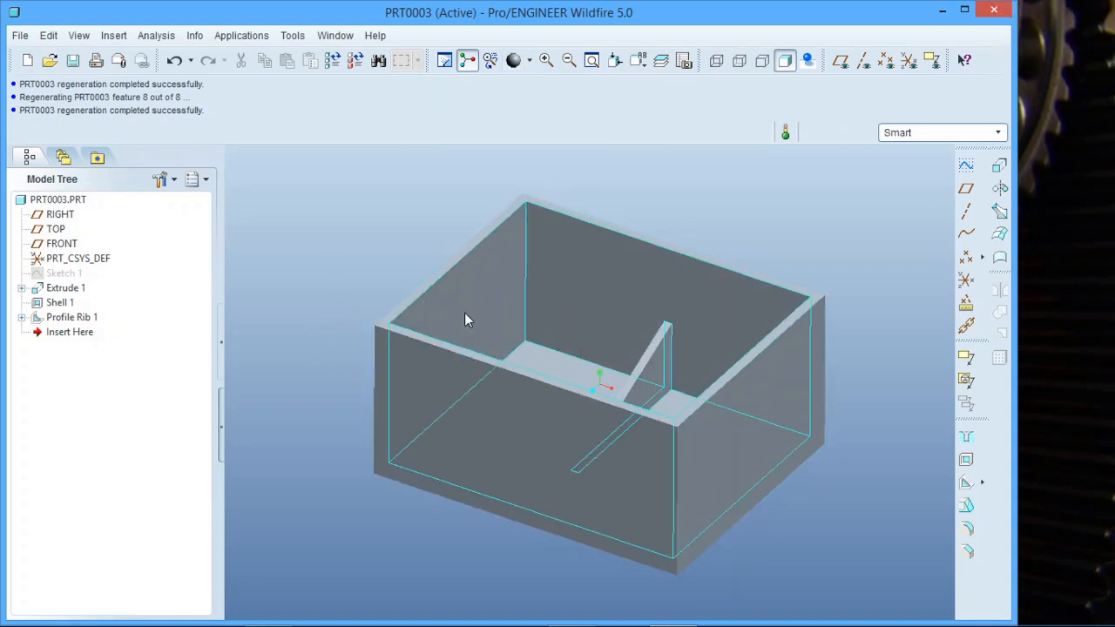
mouse_move(465, 316)
middle_mouse_down()
mouse_move(427, 326)
mouse_move(445, 389)
mouse_move(453, 274)
mouse_move(540, 323)
mouse_move(464, 308)
middle_mouse_up()
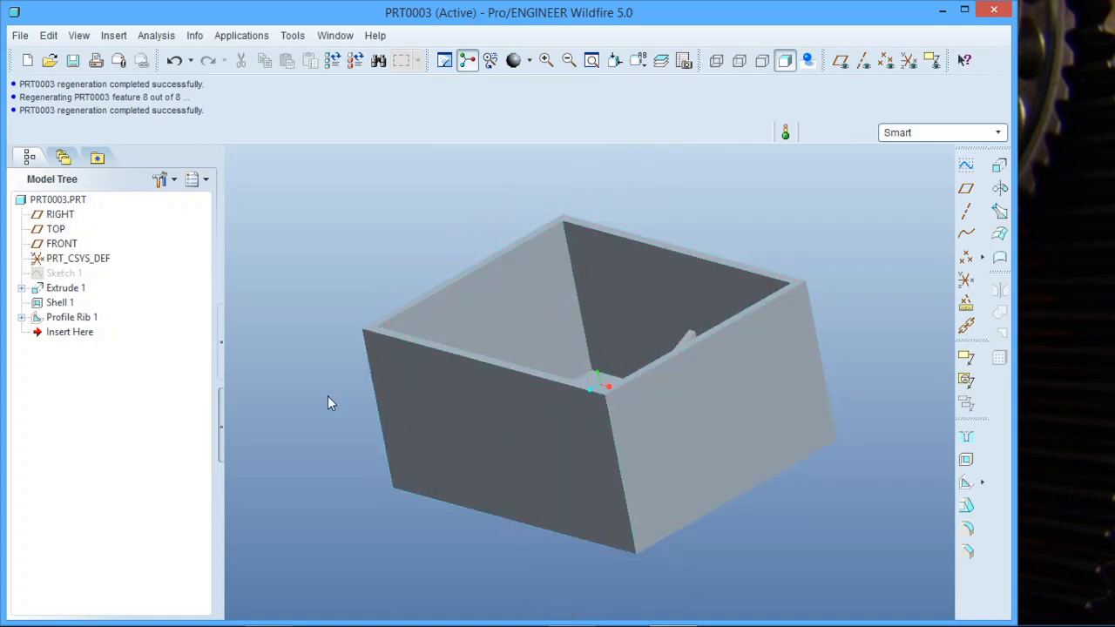
mouse_move(372, 380)
middle_mouse_down()
mouse_move(398, 366)
mouse_move(400, 381)
mouse_move(374, 372)
mouse_move(364, 387)
middle_mouse_up()
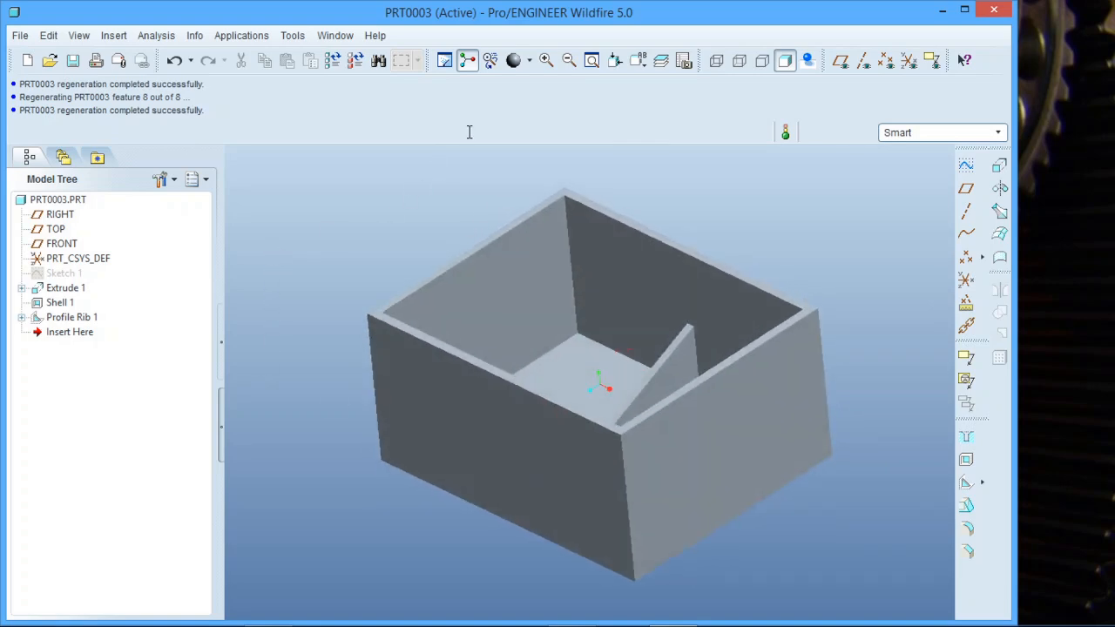
Step: Examine the available appearances in the std-metals.dmt library and the personal palette, including brass, bronze, polished steel, ceramic and glass
left_click(530, 63)
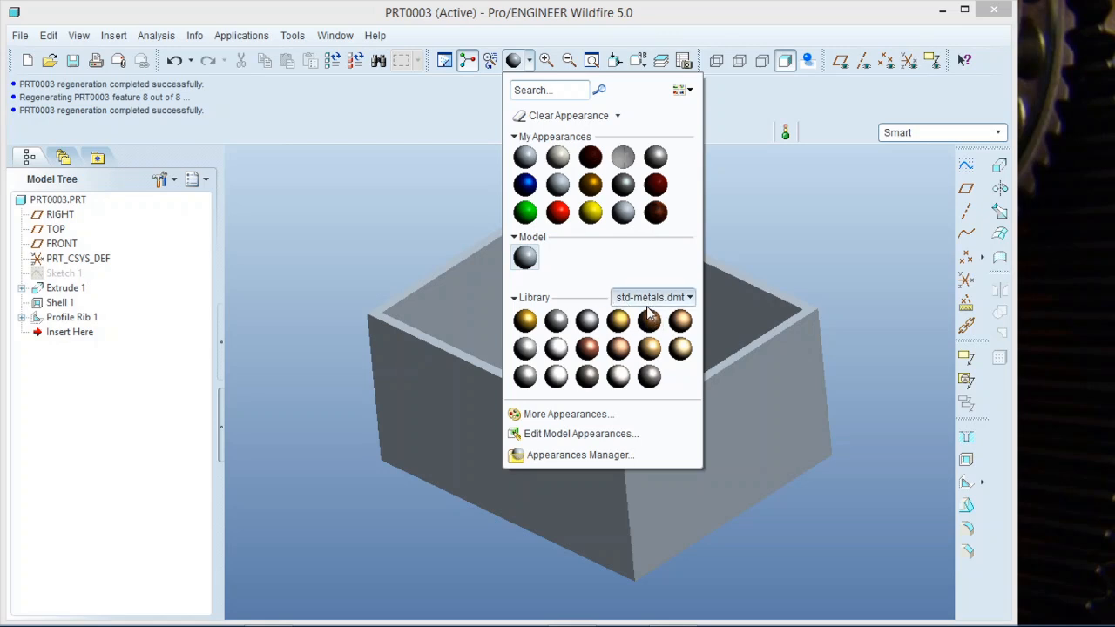
mouse_move(527, 324)
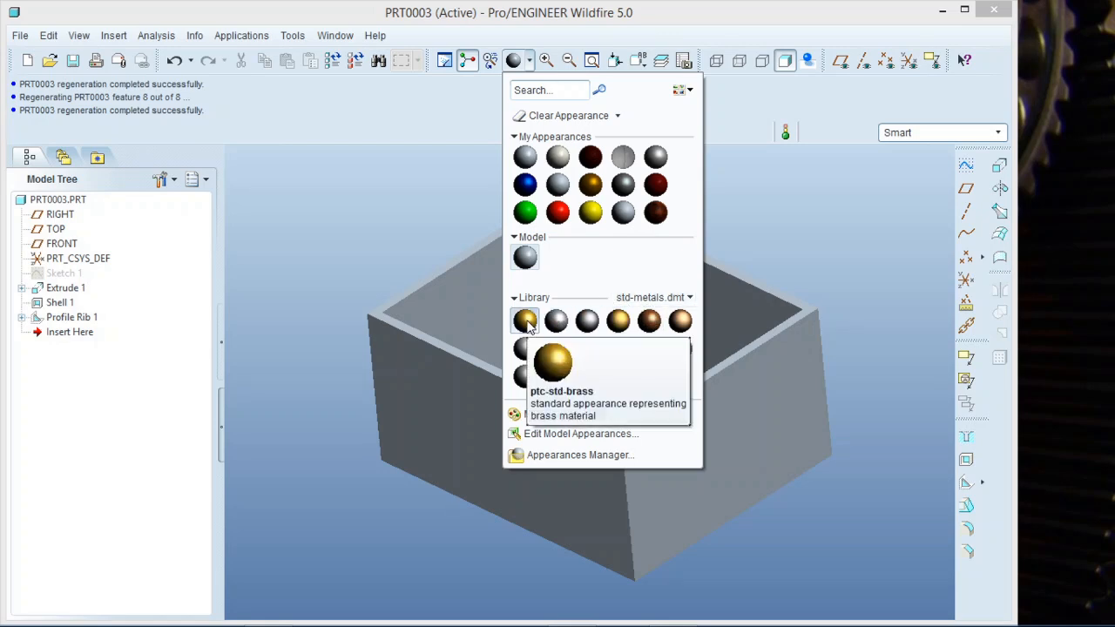
mouse_move(560, 329)
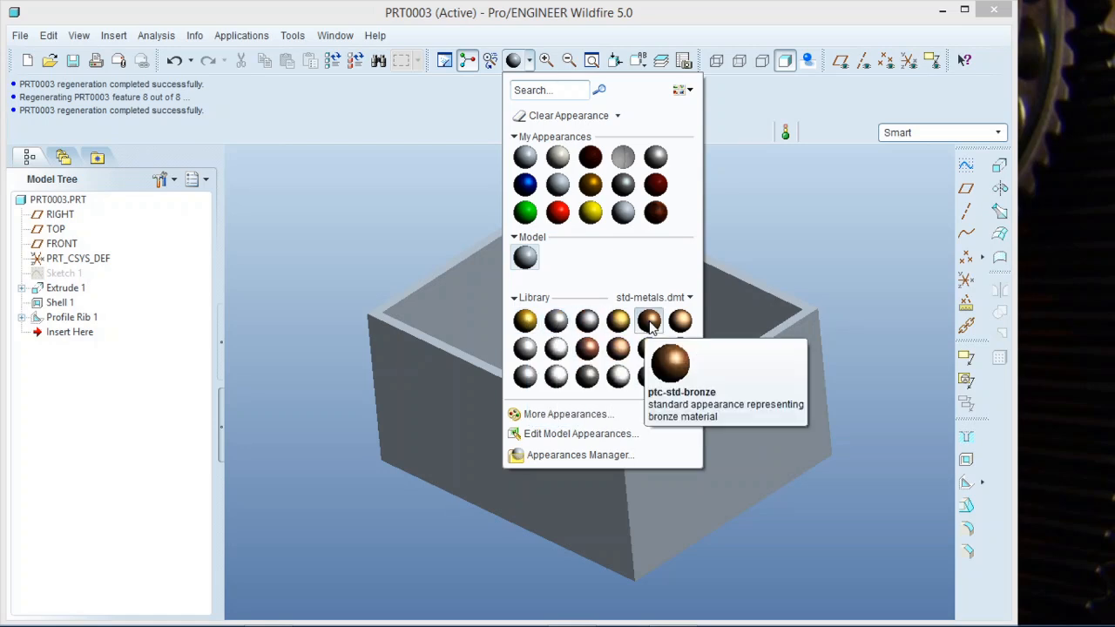
mouse_move(618, 375)
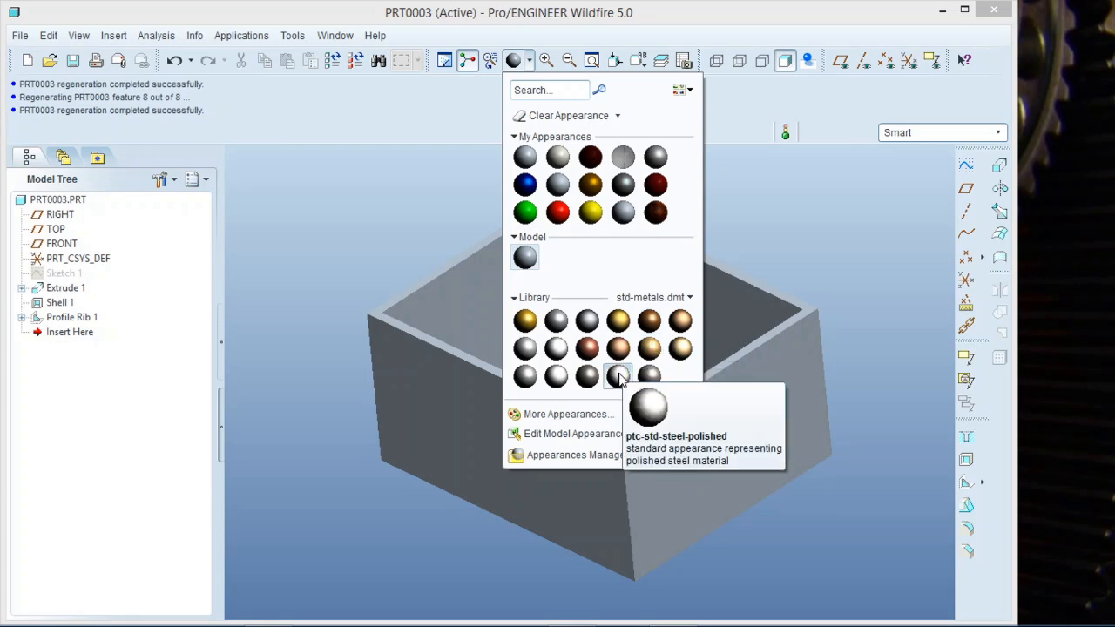
mouse_move(561, 376)
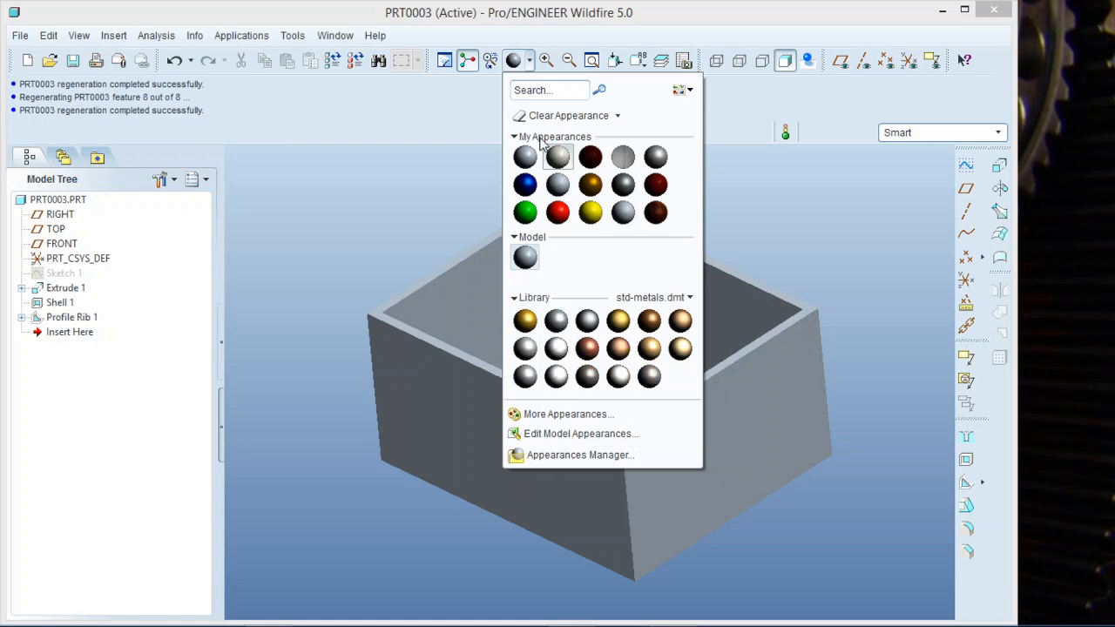
mouse_move(527, 158)
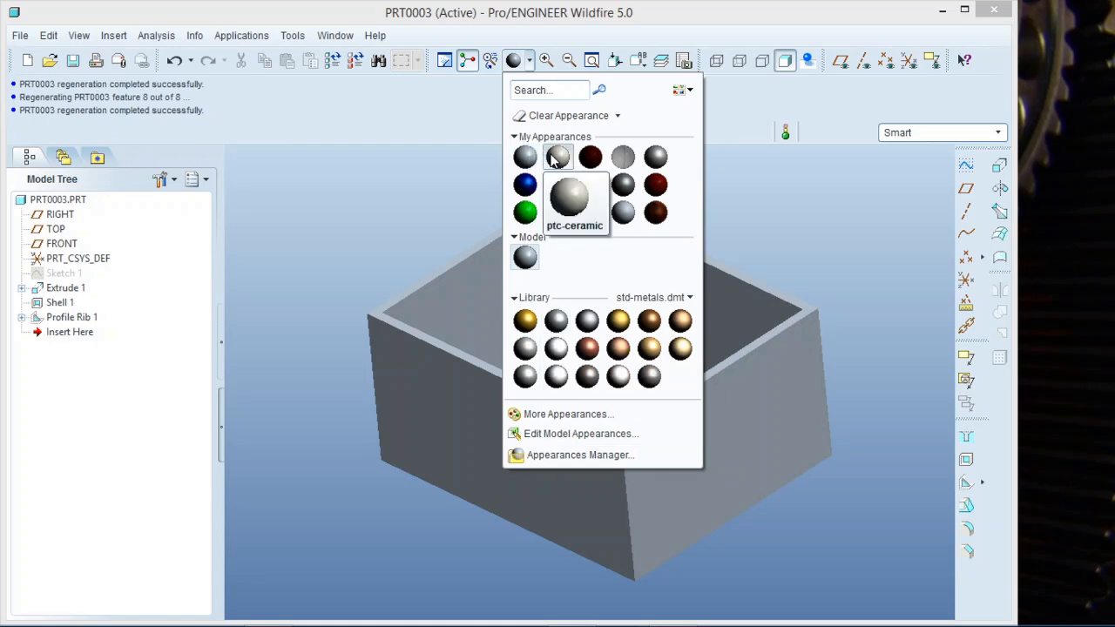
mouse_move(589, 159)
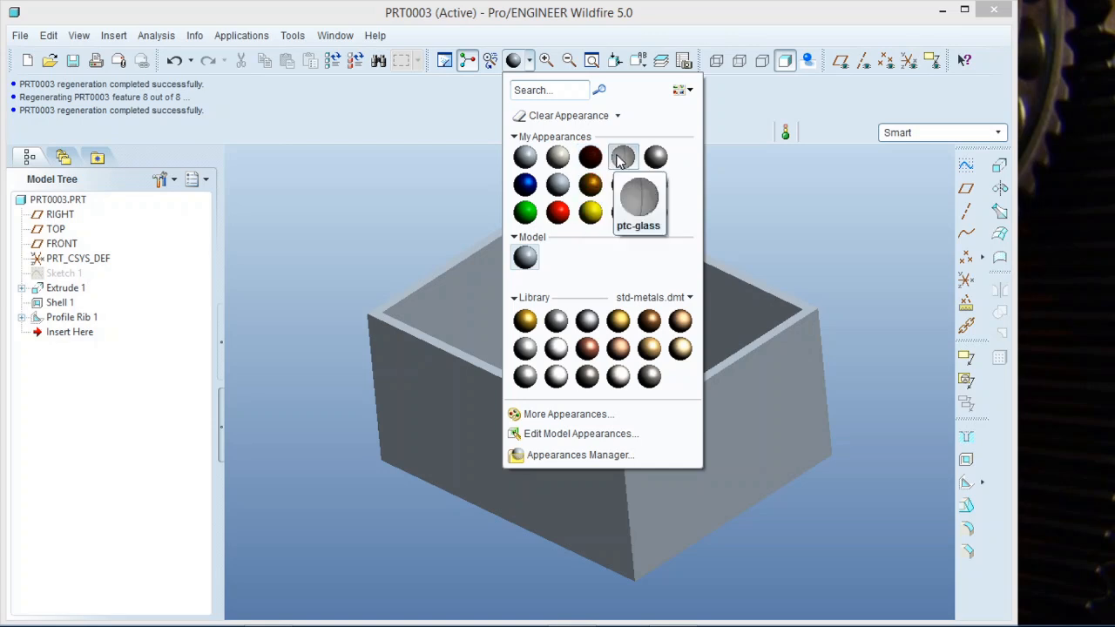
mouse_move(655, 160)
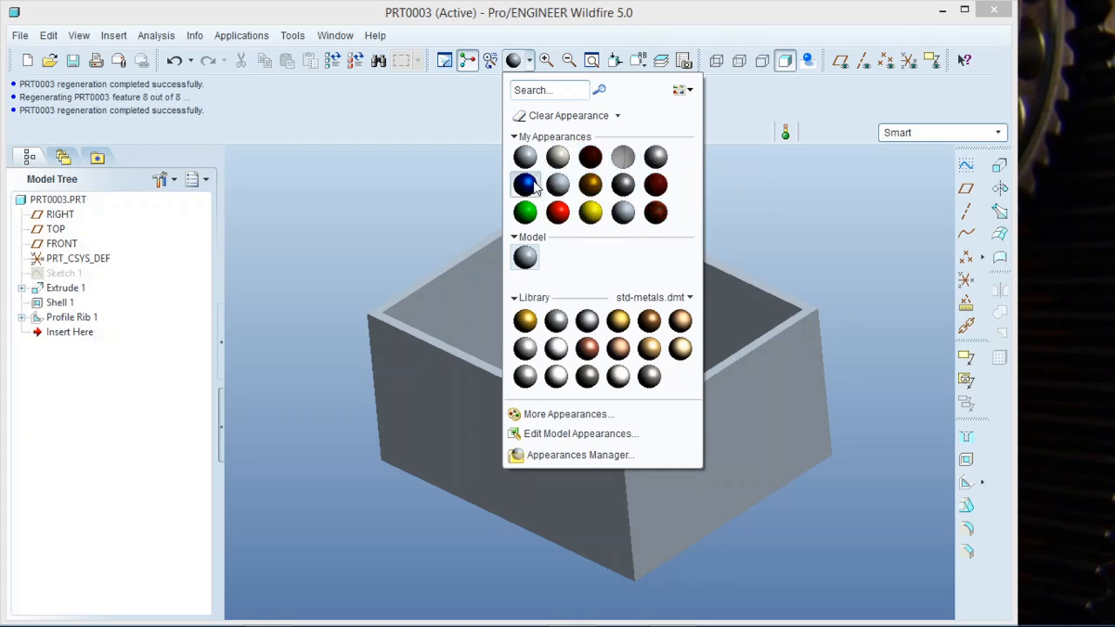
mouse_move(527, 187)
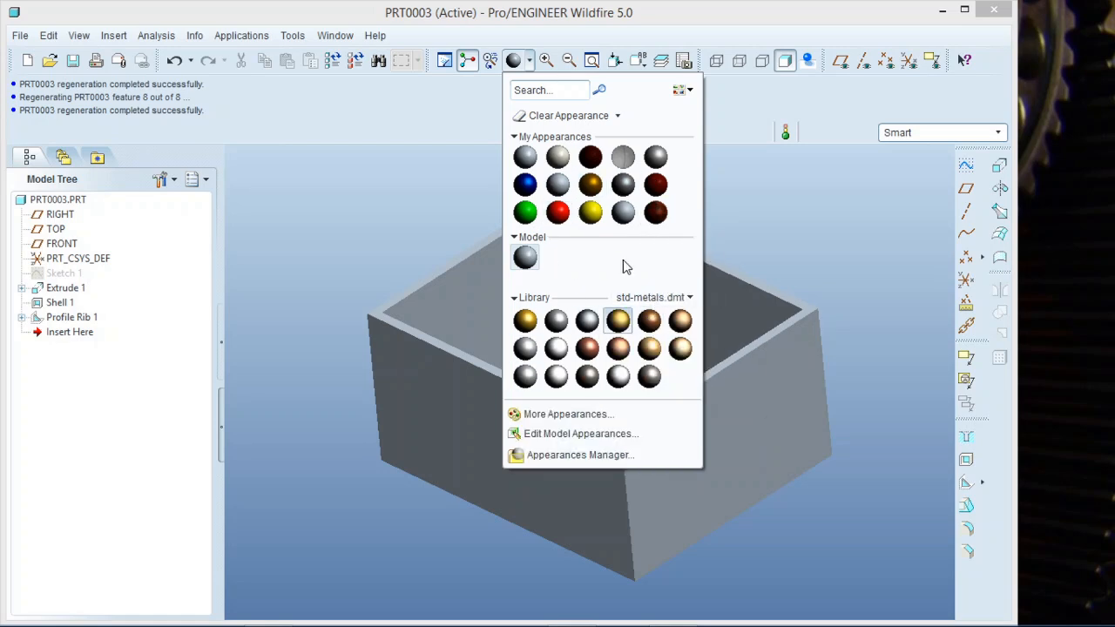
Step: Create a new appearance and give it a magenta colour of about R 226.9, G 83.0, B 214.2
left_click(570, 414)
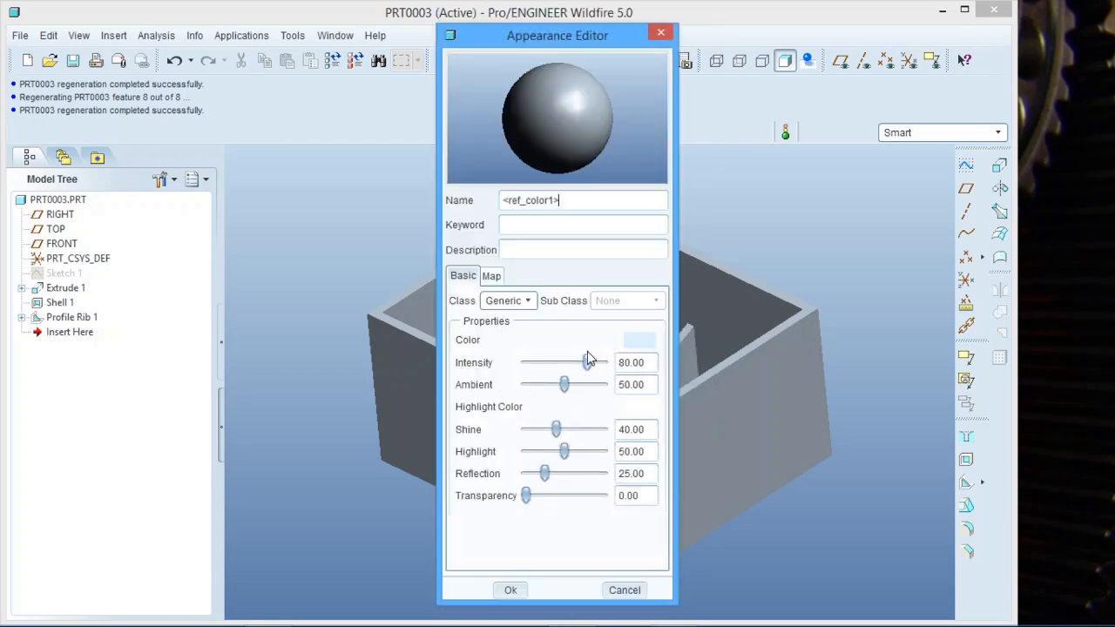
left_click(636, 343)
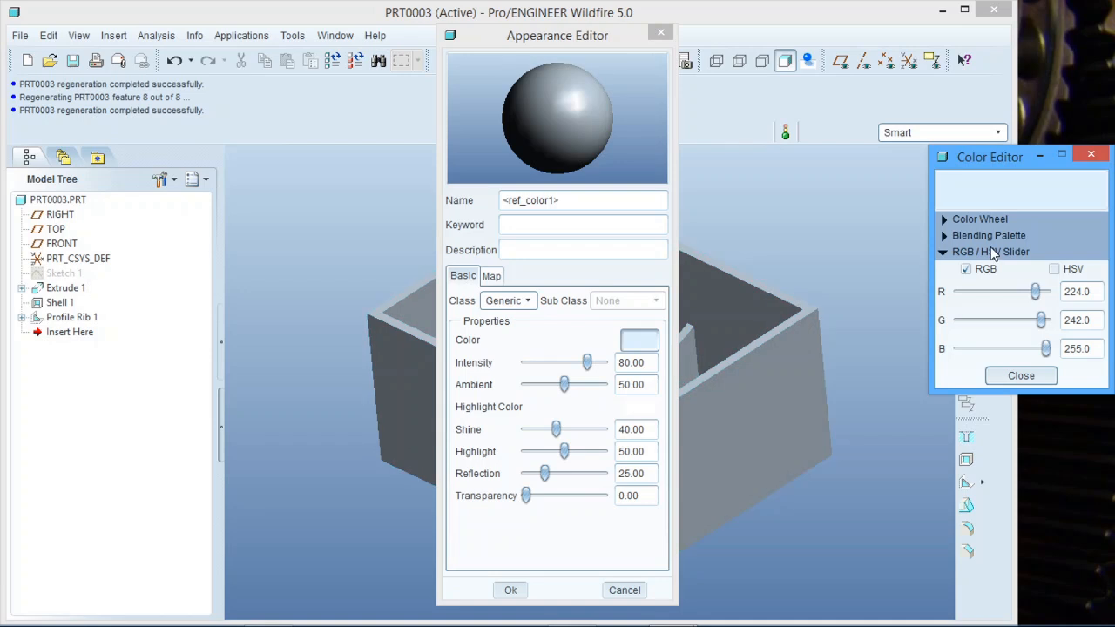
left_click(980, 219)
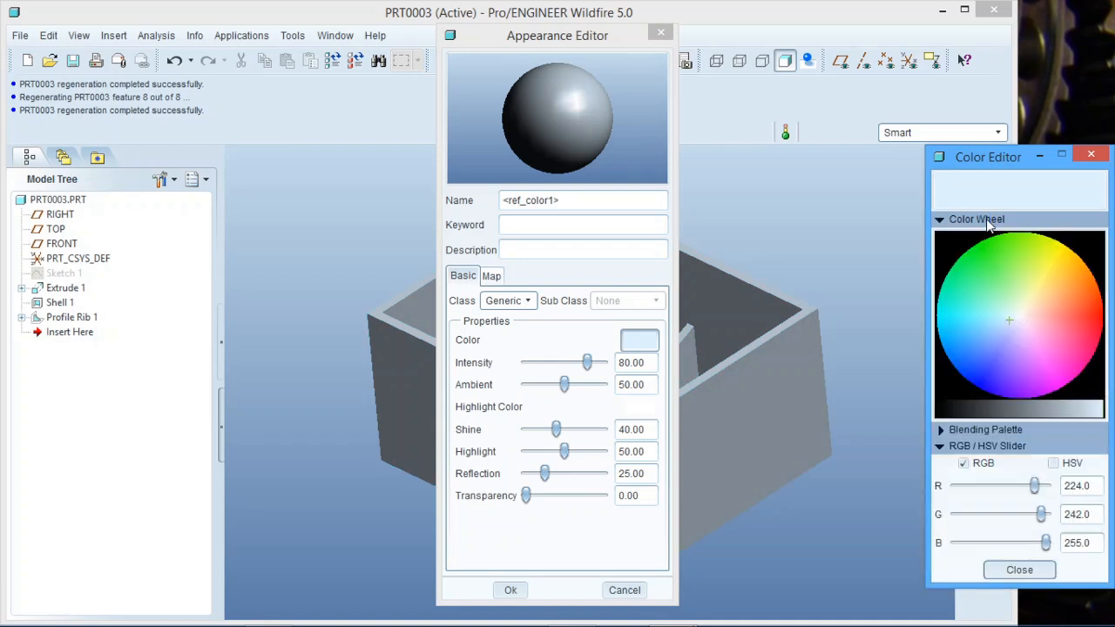
left_click_drag(1046, 270, 1079, 310)
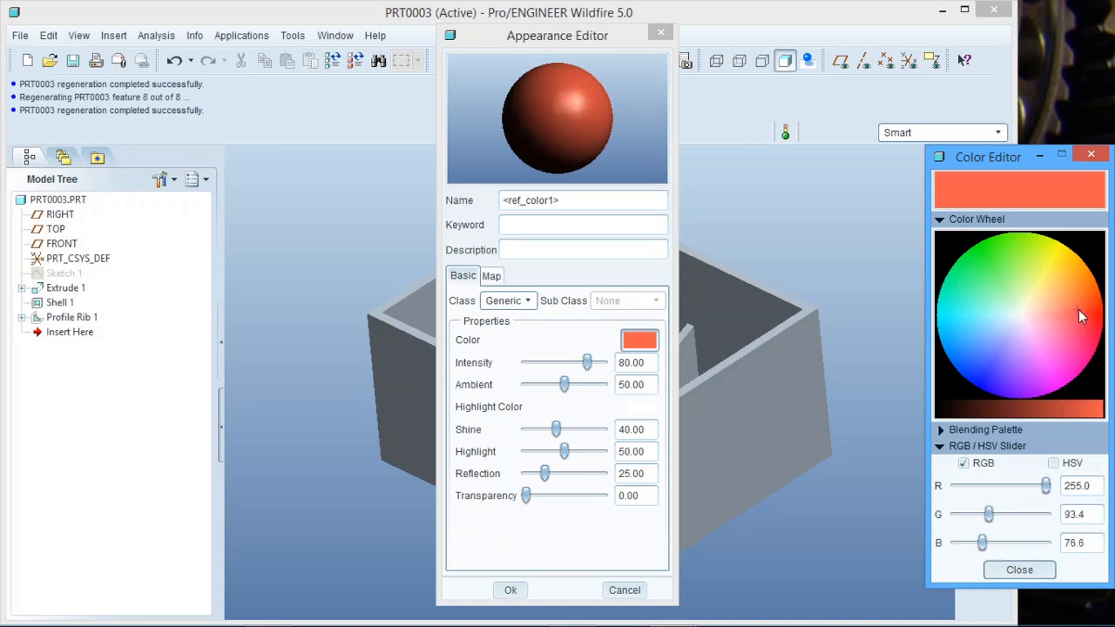
mouse_move(1065, 407)
left_mouse_down()
mouse_move(1050, 410)
mouse_move(1082, 411)
mouse_move(1037, 413)
mouse_move(1085, 417)
mouse_move(922, 418)
mouse_move(1094, 411)
mouse_move(1052, 414)
left_mouse_up()
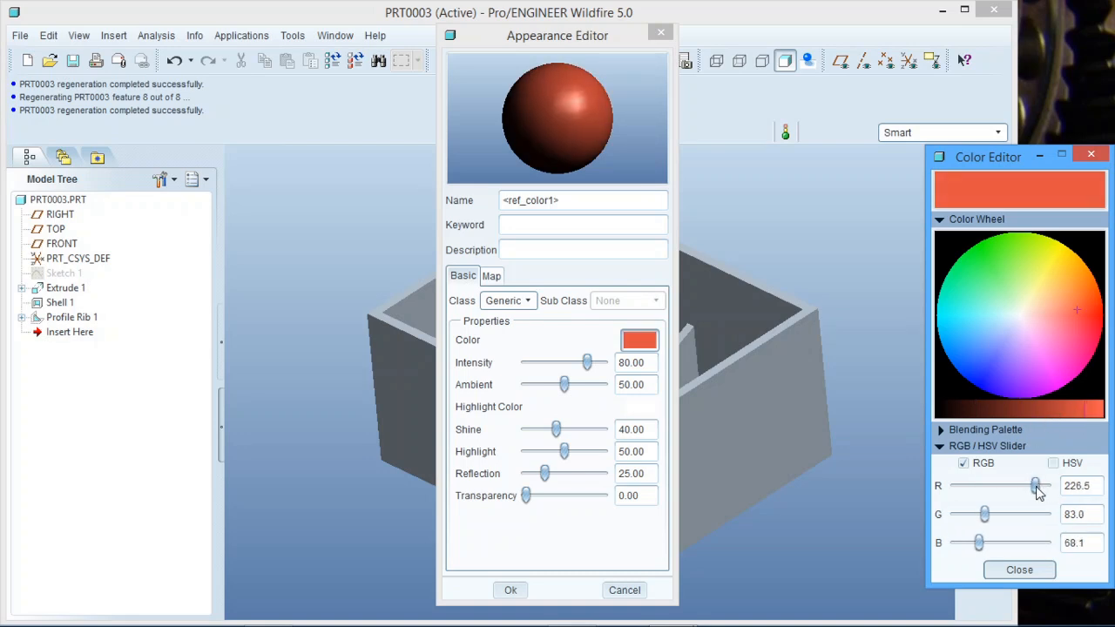
mouse_move(1036, 488)
left_mouse_down()
mouse_move(993, 493)
mouse_move(1038, 493)
left_mouse_up()
left_click_drag(979, 542, 1032, 543)
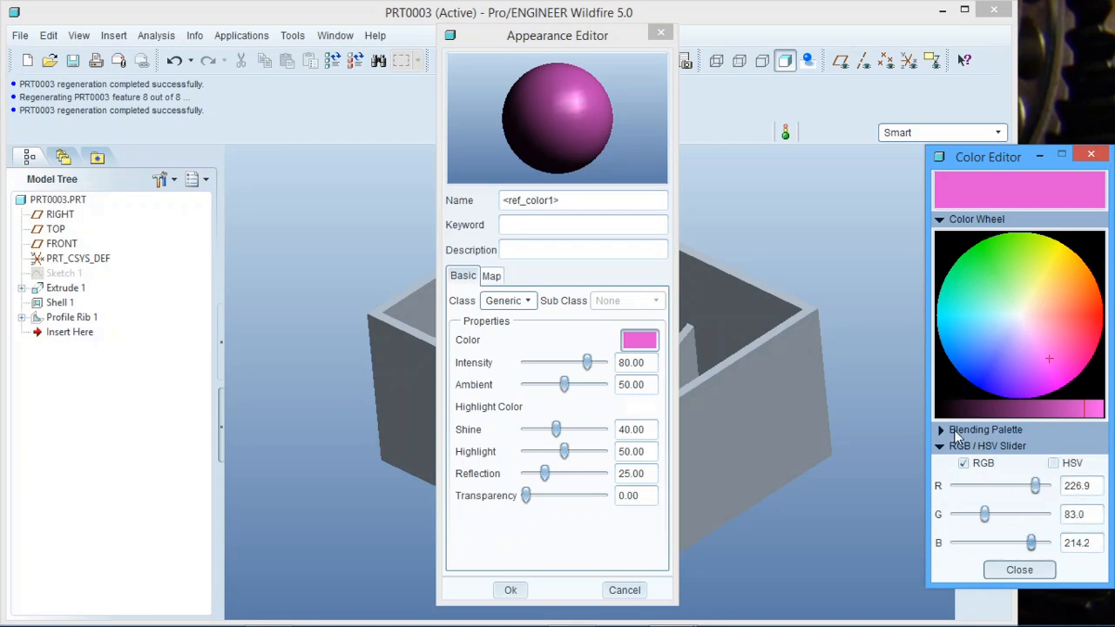
left_click(939, 429)
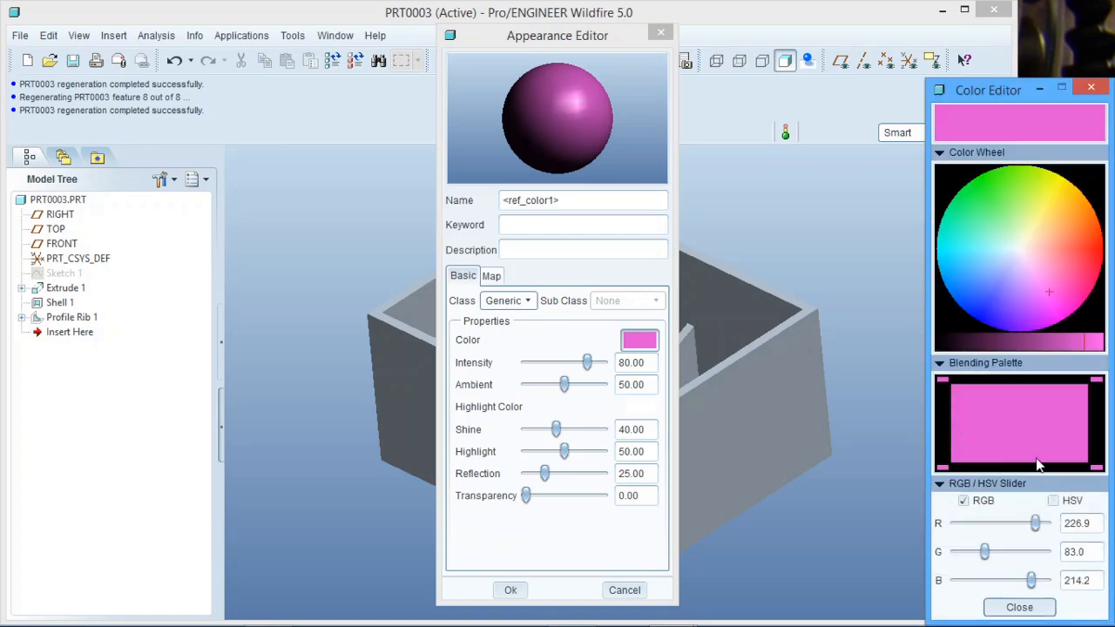
left_click(1092, 89)
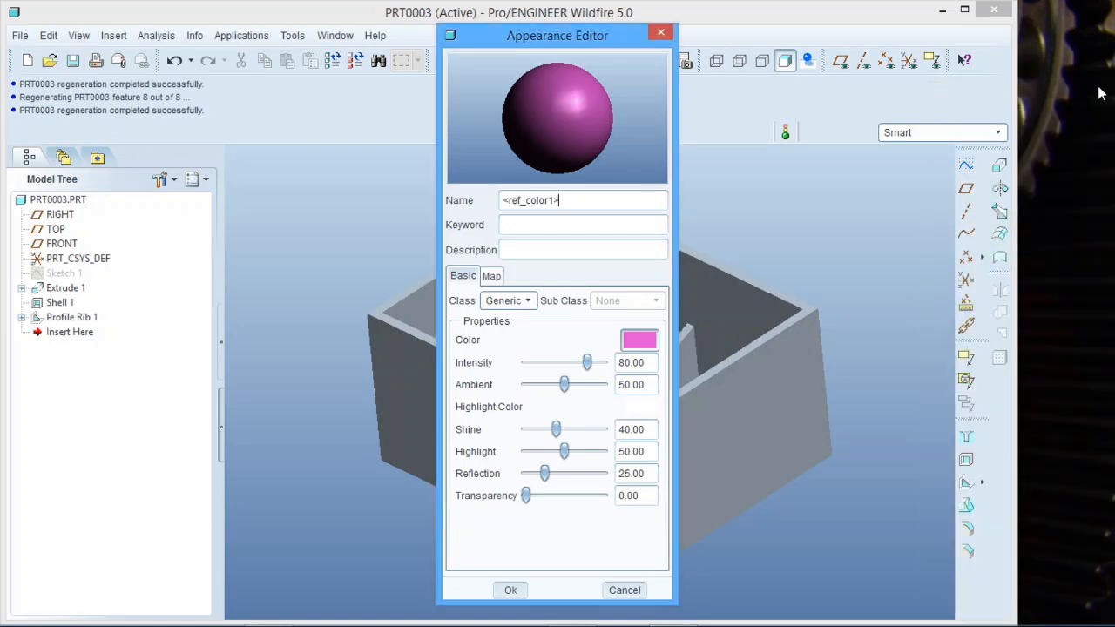
Step: Set the magenta appearance's intensity to 70, shine to 36, highlight to 96, reflection to 9 and transparency to 90
left_click(527, 301)
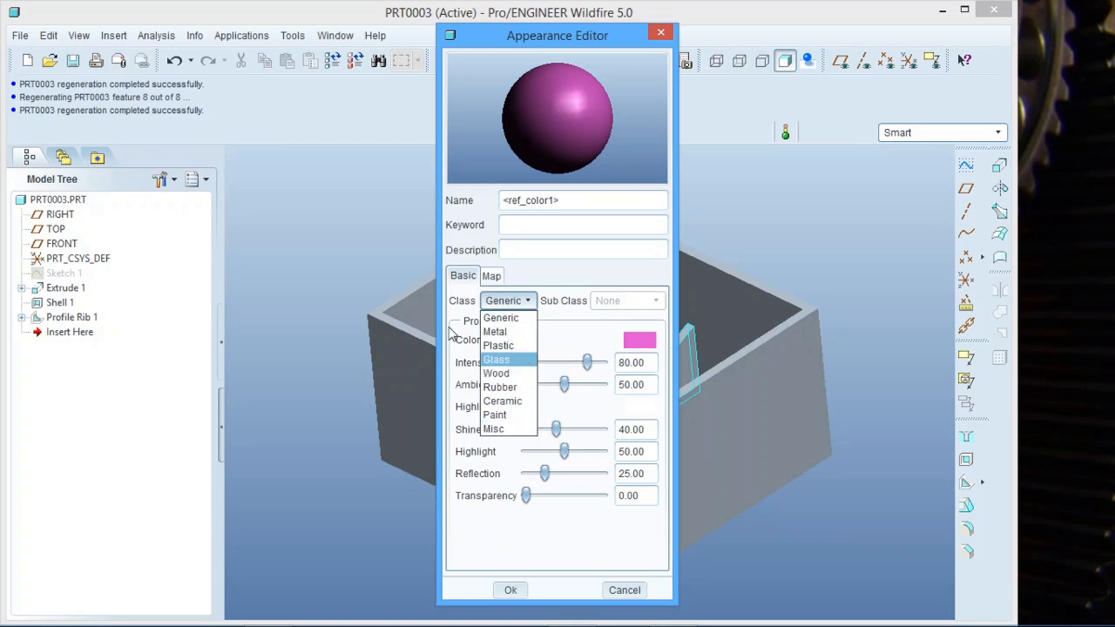
left_click(534, 276)
left_click(492, 276)
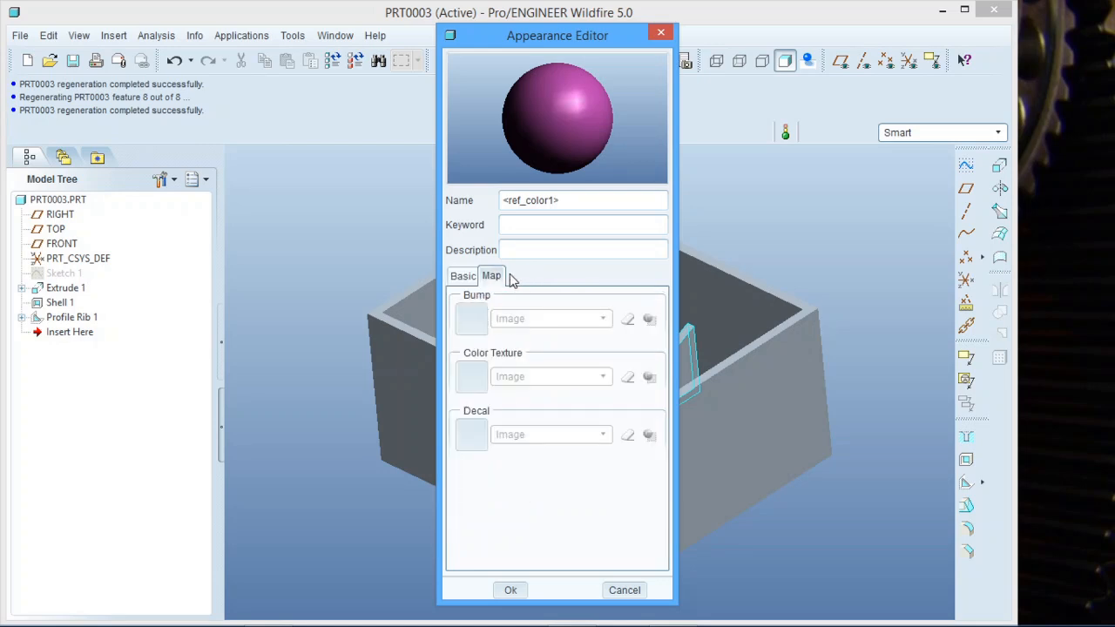
left_click(468, 276)
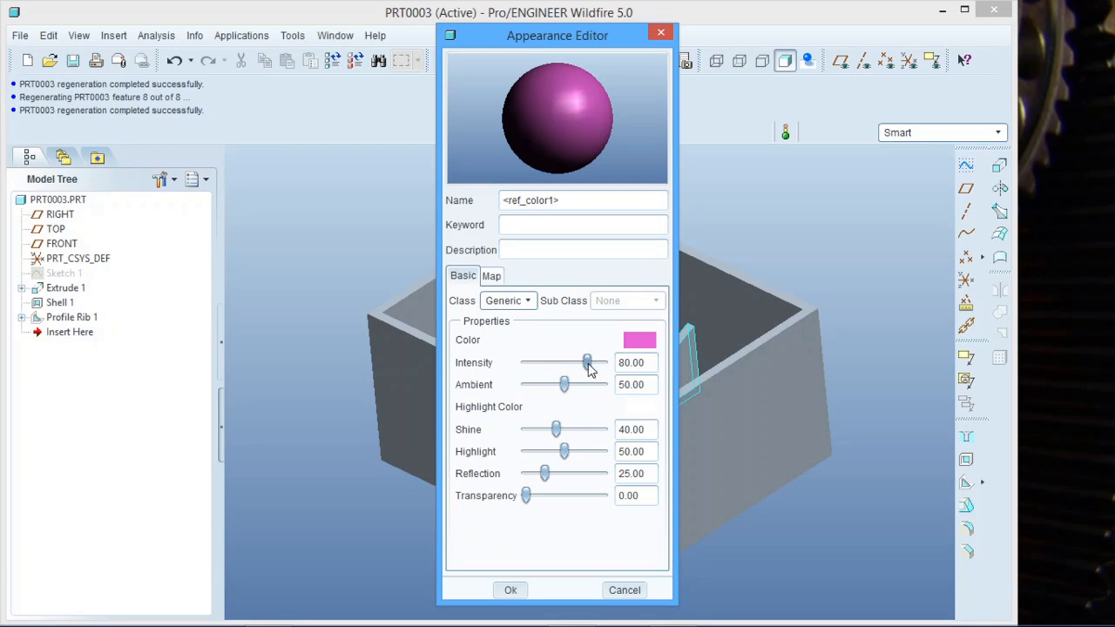
mouse_move(590, 369)
left_mouse_down()
mouse_move(557, 370)
mouse_move(595, 375)
mouse_move(580, 371)
left_mouse_up()
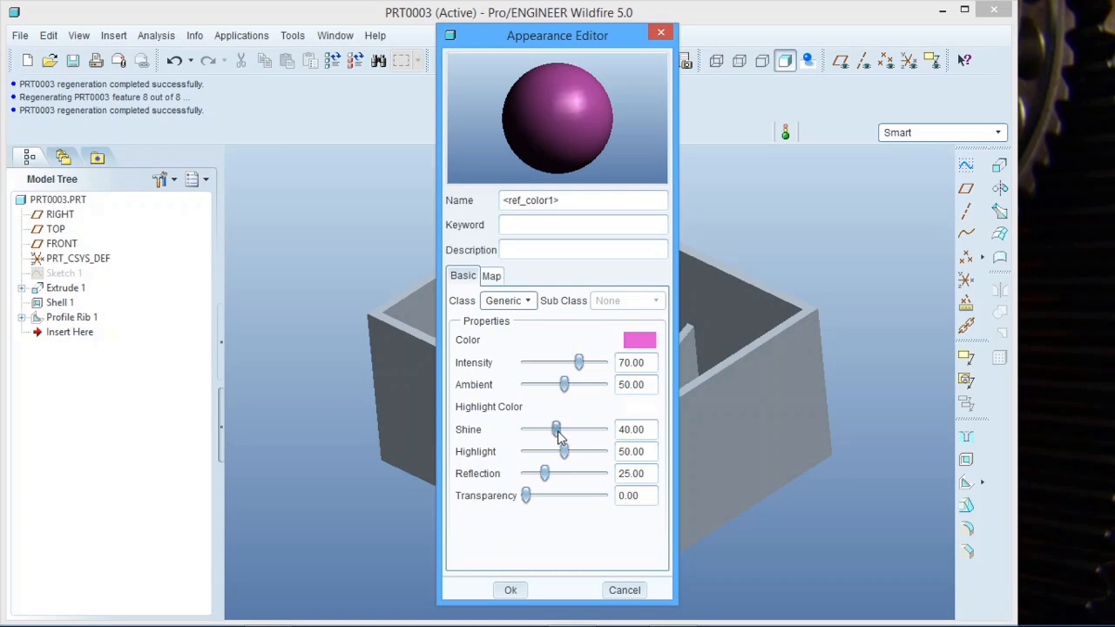
left_click_drag(560, 438, 601, 456)
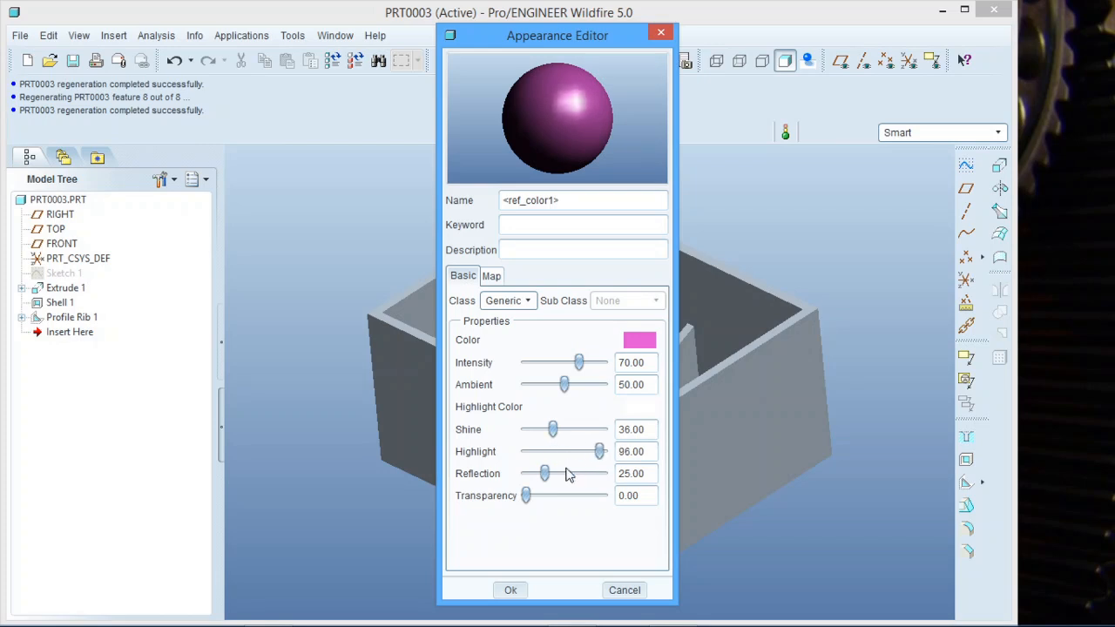
left_click_drag(544, 478, 597, 504)
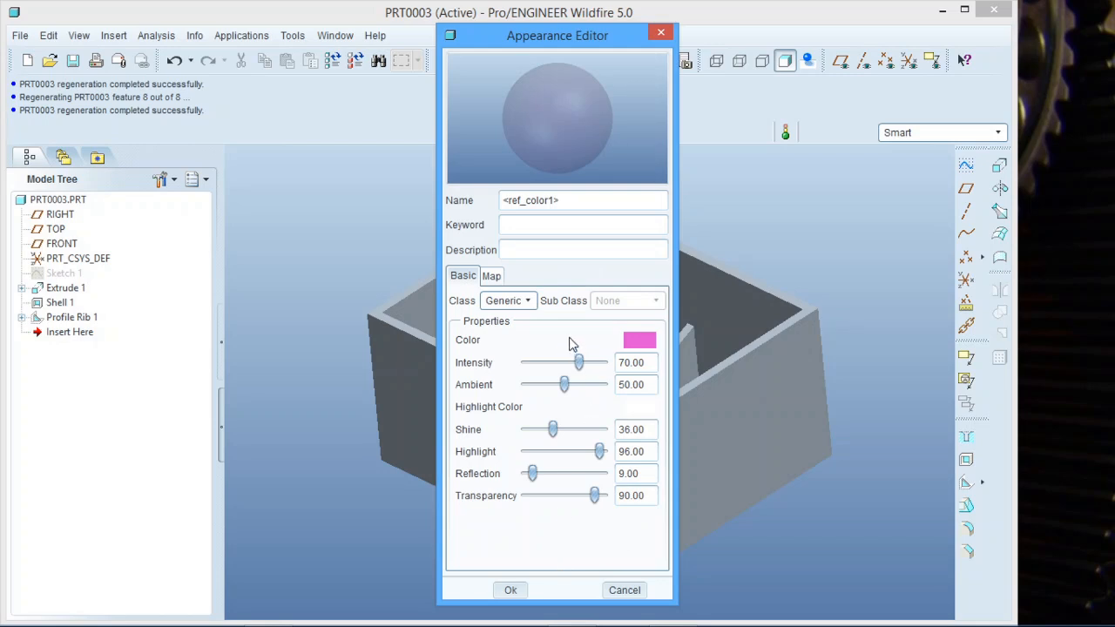
left_click(511, 591)
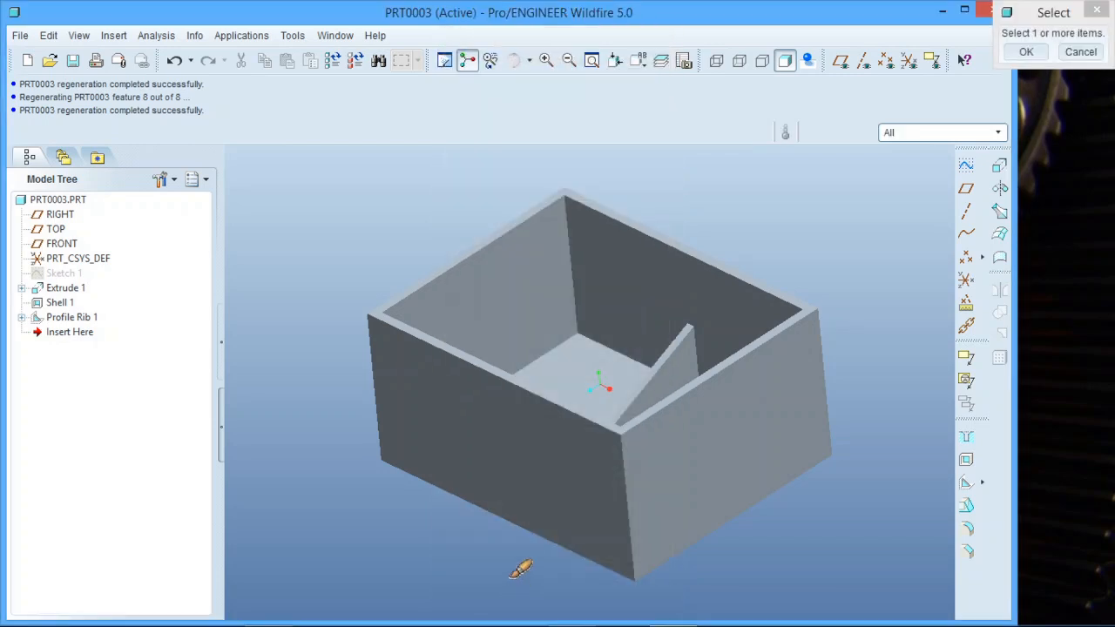
Step: Apply the transparent magenta appearance to the whole part
left_click(63, 204)
middle_click(294, 237)
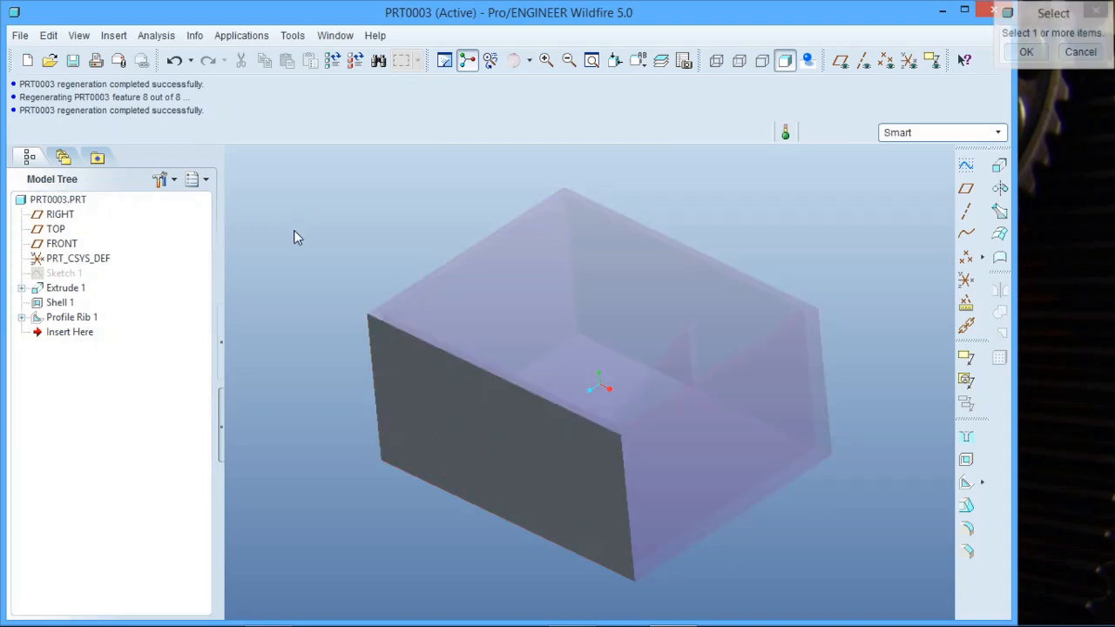
mouse_move(294, 233)
middle_mouse_down()
mouse_move(456, 392)
mouse_move(485, 381)
mouse_move(451, 366)
mouse_move(432, 409)
mouse_move(431, 380)
mouse_move(462, 381)
mouse_move(502, 410)
mouse_move(447, 366)
mouse_move(426, 391)
mouse_move(464, 364)
mouse_move(480, 378)
mouse_move(433, 384)
middle_mouse_up()
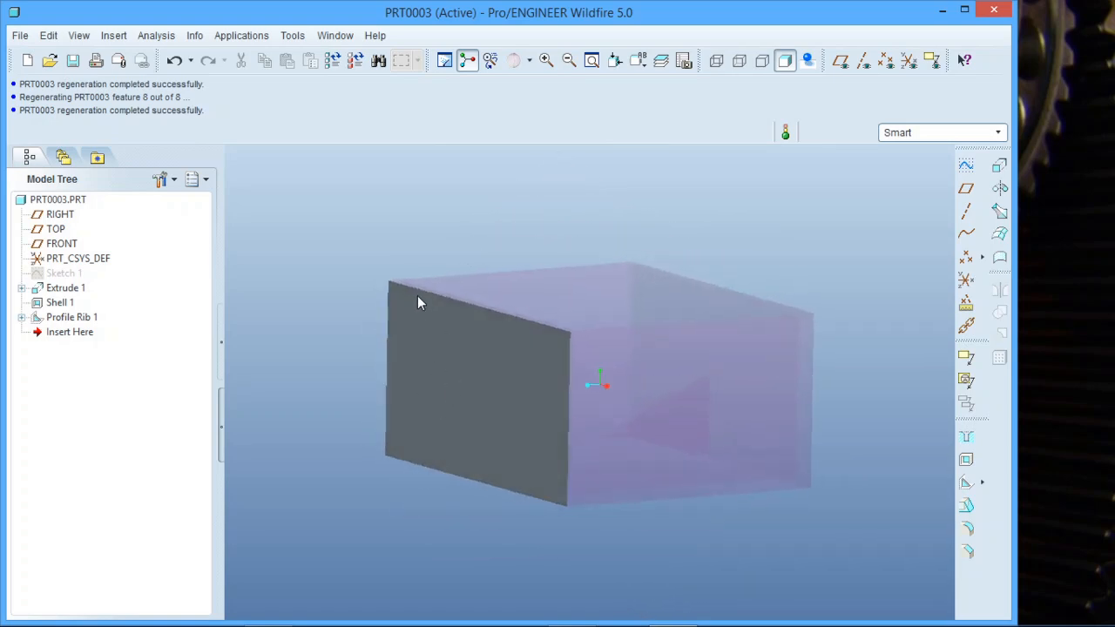
Step: Apply the transparent magenta appearance to the remaining grey outer face
left_click(515, 61)
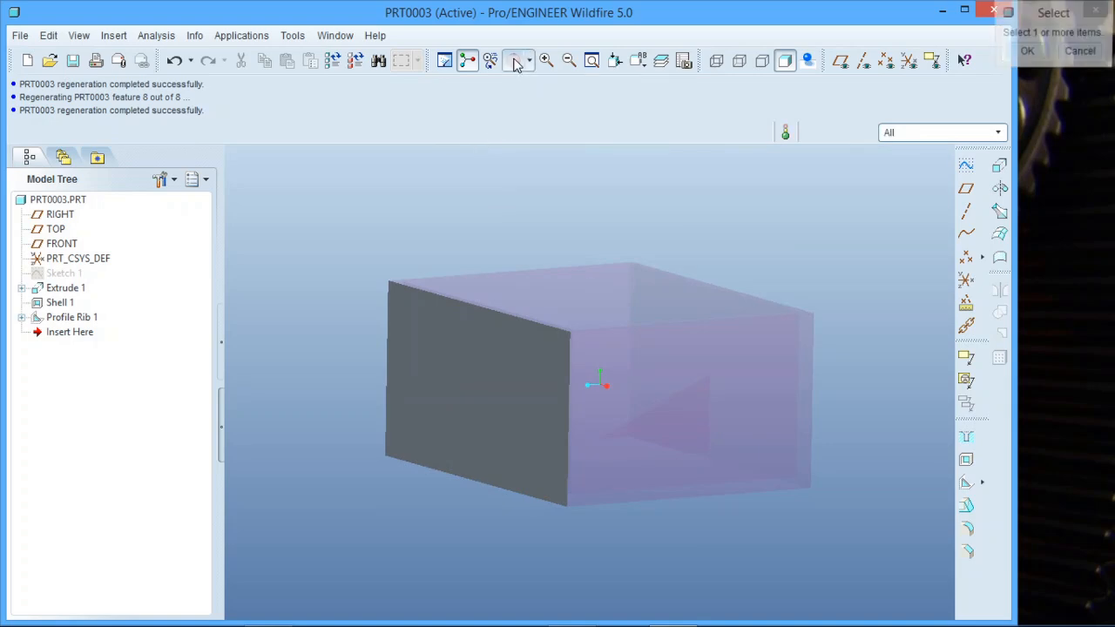
left_click(496, 337)
middle_click(411, 248)
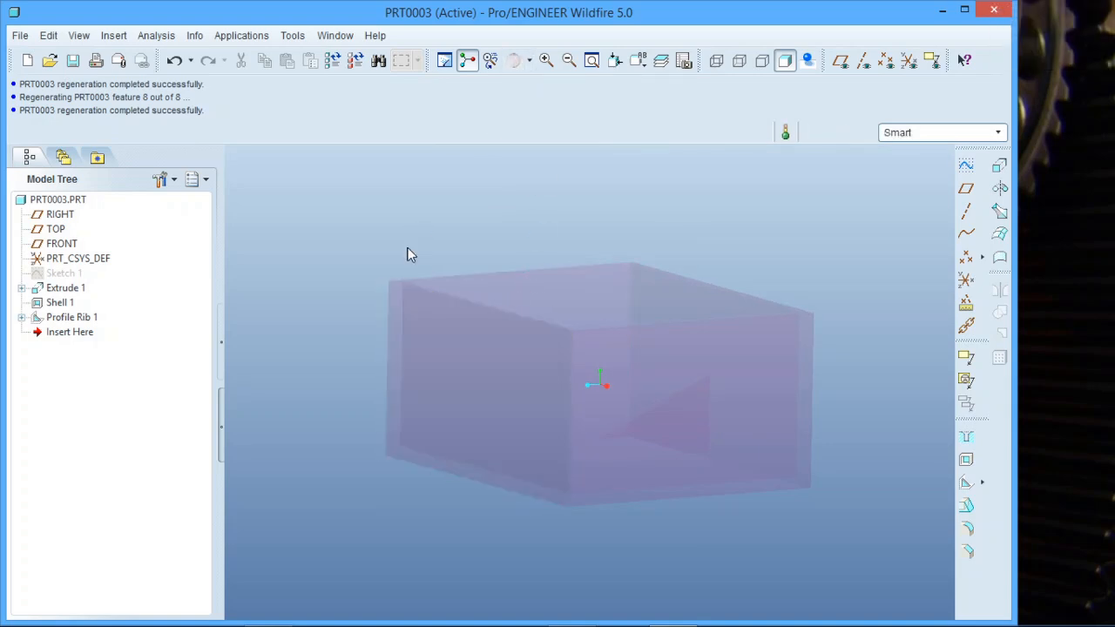
mouse_move(415, 274)
middle_mouse_down()
mouse_move(490, 247)
mouse_move(547, 278)
mouse_move(592, 269)
mouse_move(528, 291)
mouse_move(520, 336)
mouse_move(503, 274)
mouse_move(542, 304)
mouse_move(526, 276)
mouse_move(526, 312)
middle_mouse_up()
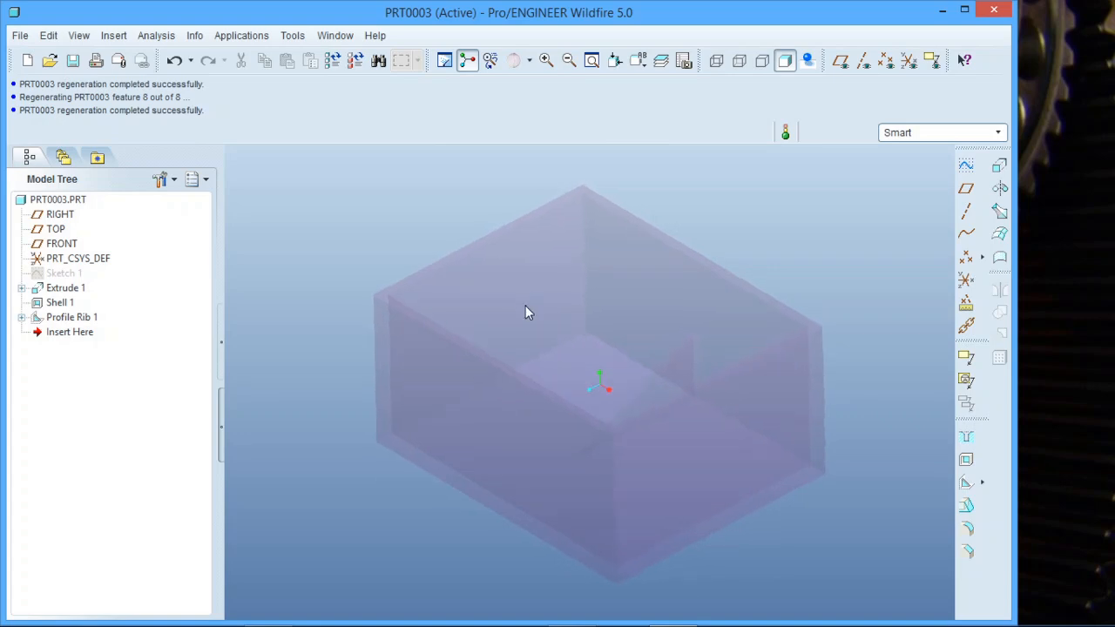
left_click(516, 68)
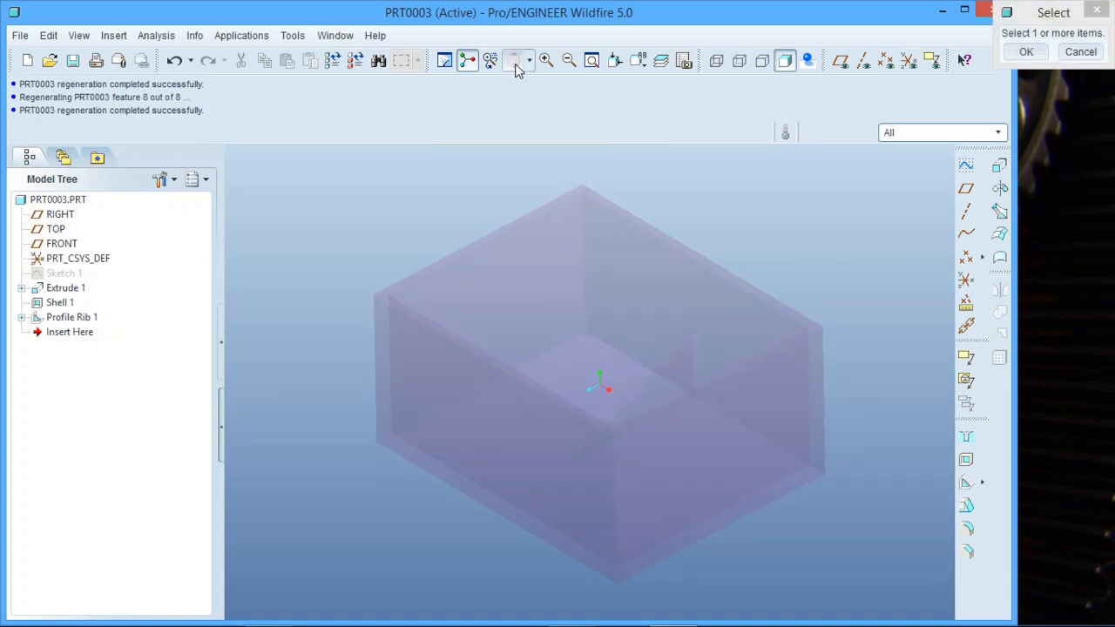
left_click(1026, 52)
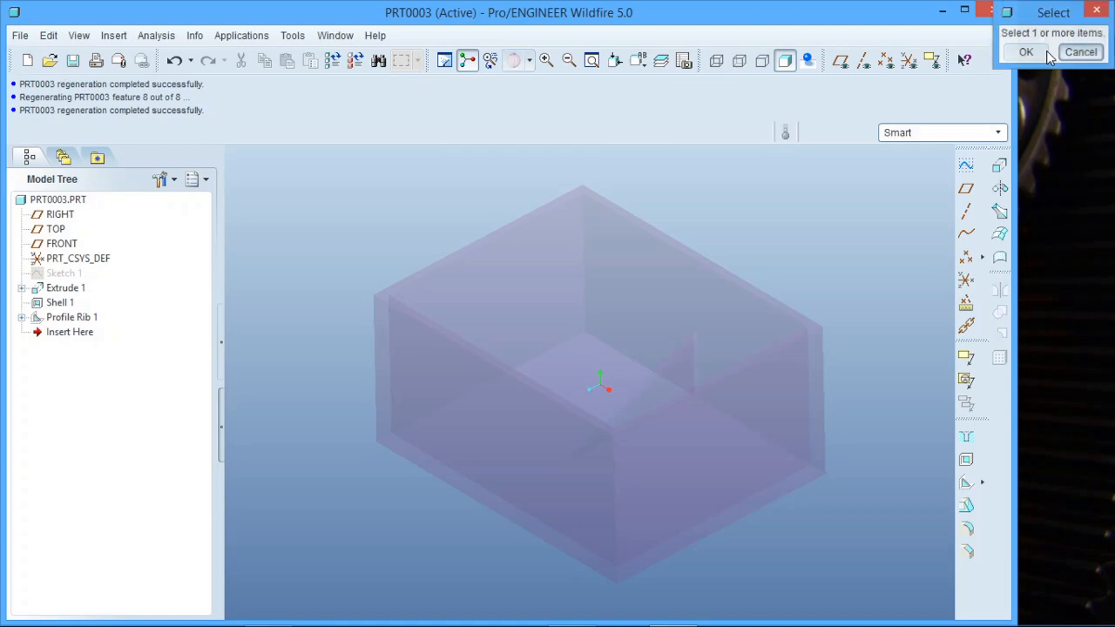
Step: Edit the magenta appearance, setting its transparency to 47 and its intensity to 100
left_click(528, 62)
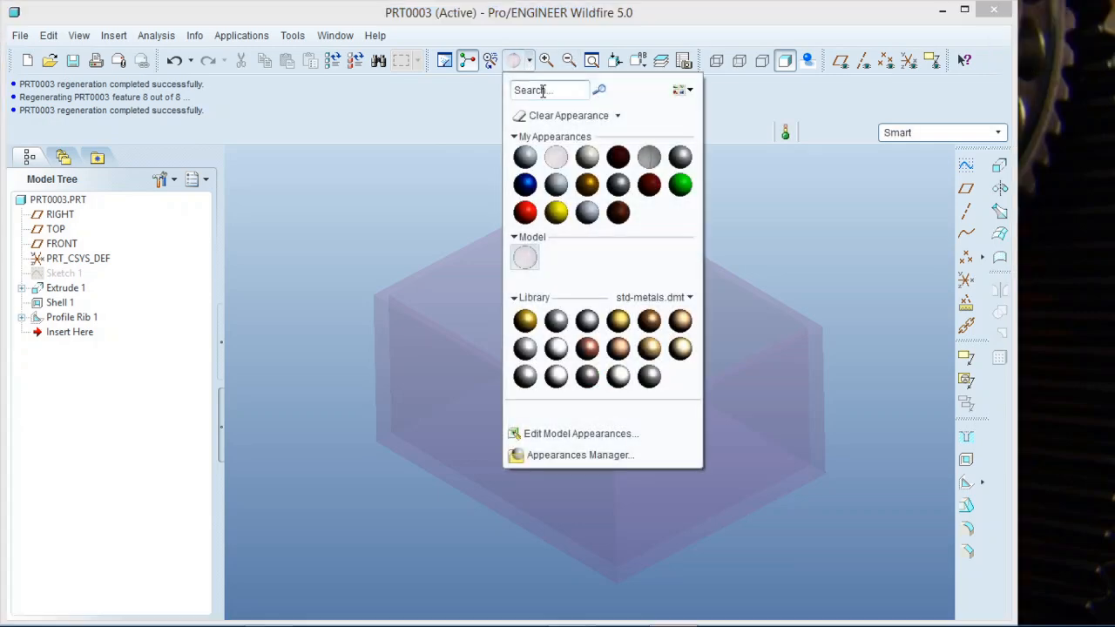
right_click(560, 162)
left_click(579, 167)
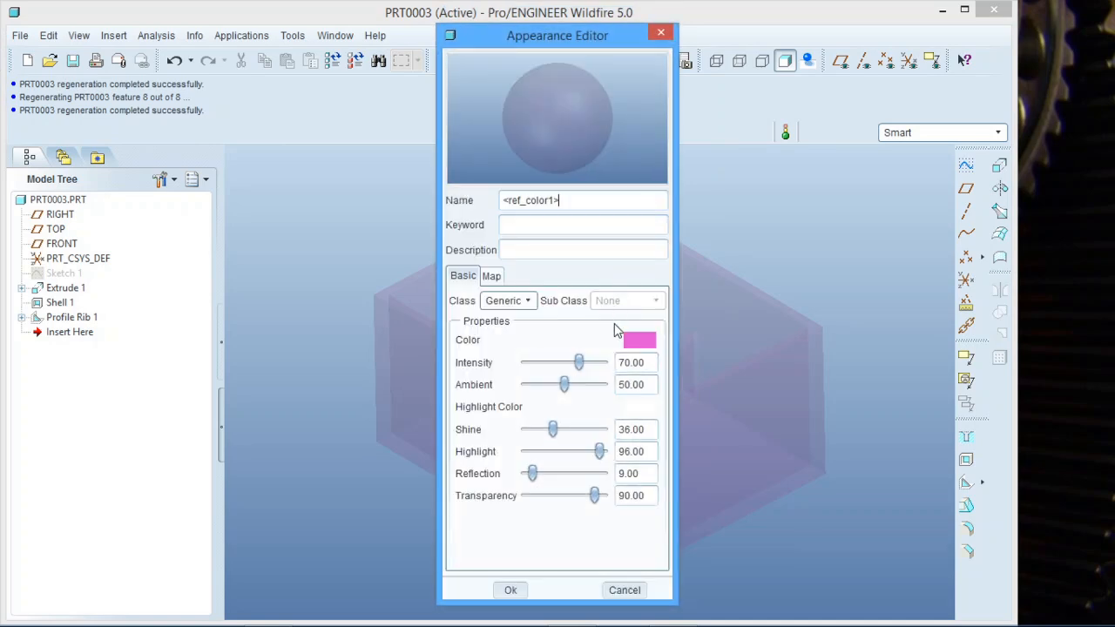
left_click_drag(594, 495, 563, 501)
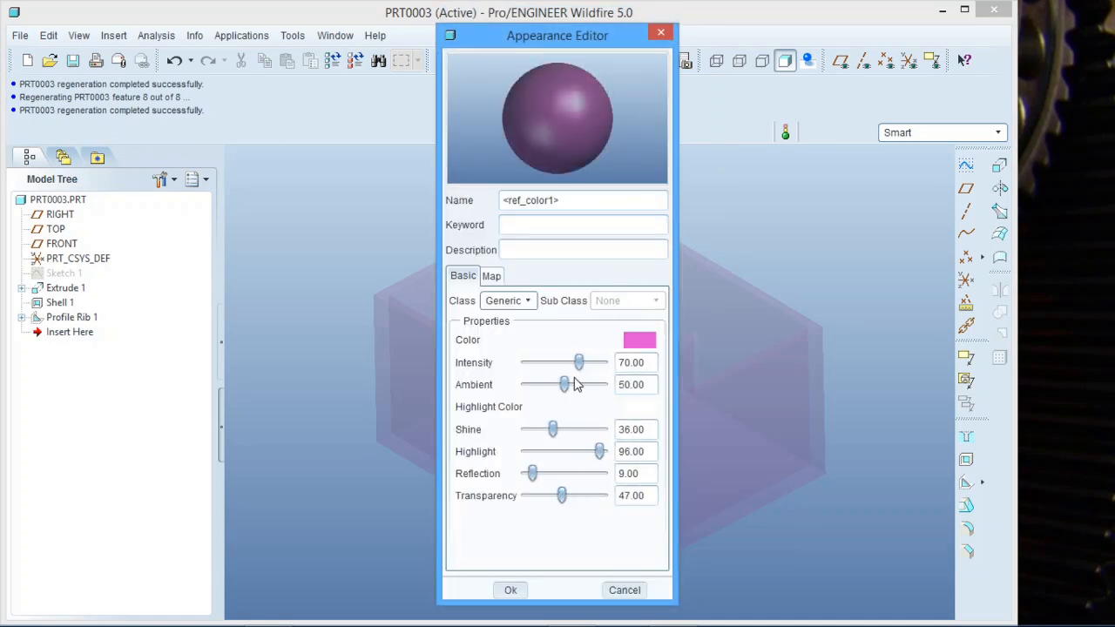
left_click_drag(580, 362, 605, 375)
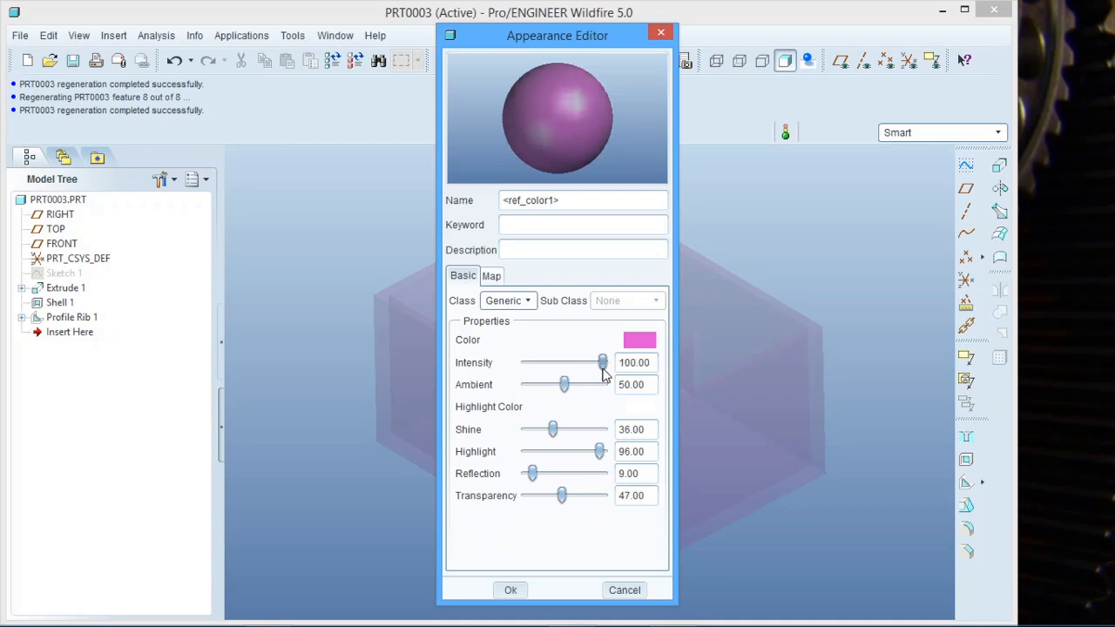
left_click(511, 591)
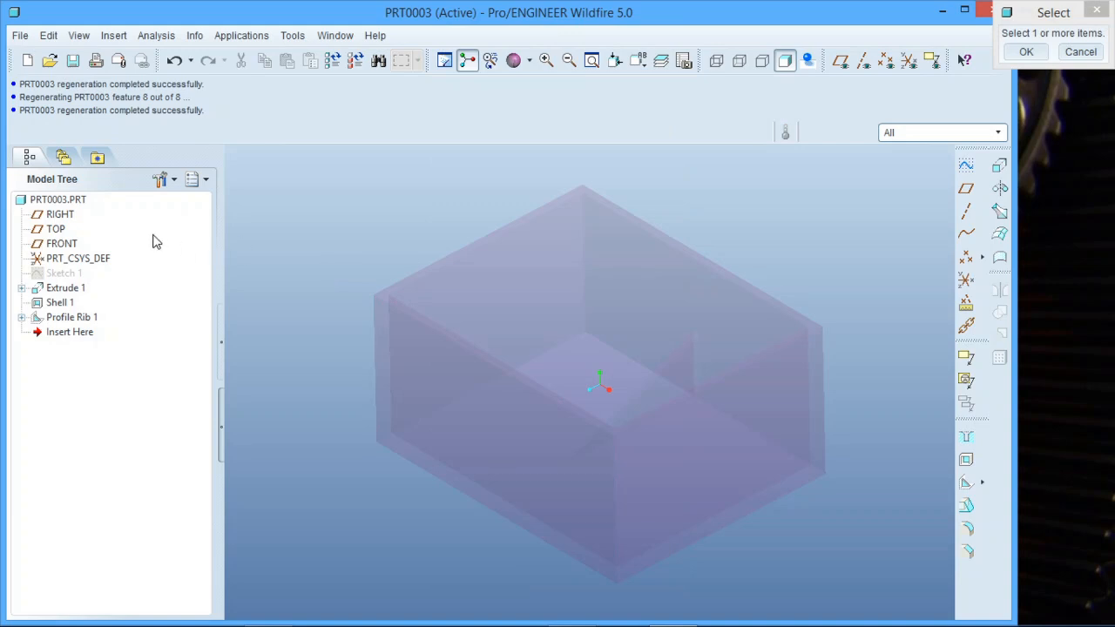
Step: Apply the edited magenta appearance to the whole part
left_click(61, 199)
middle_click(357, 222)
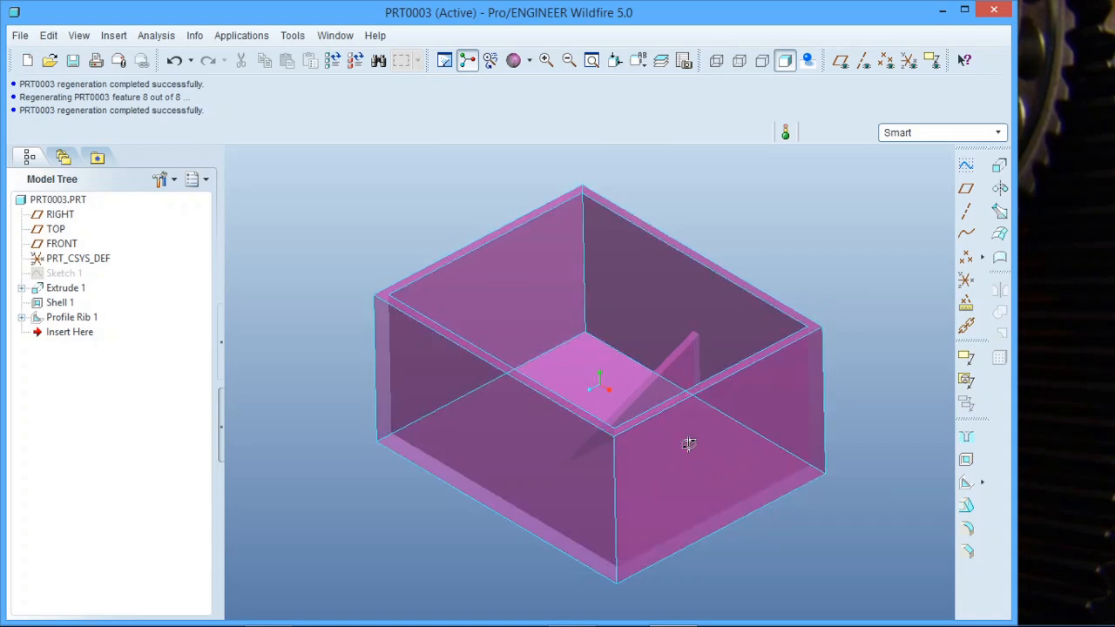
mouse_move(688, 444)
middle_mouse_down()
mouse_move(652, 418)
mouse_move(641, 441)
mouse_move(689, 404)
mouse_move(702, 458)
mouse_move(816, 254)
middle_mouse_up()
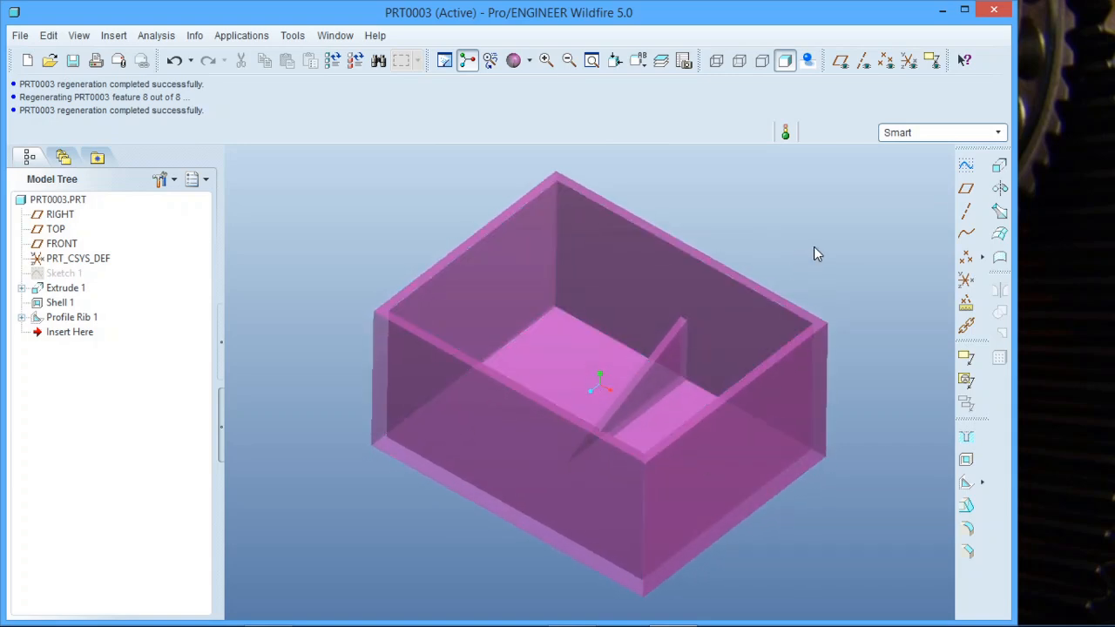
mouse_move(813, 252)
middle_mouse_down()
mouse_move(789, 235)
mouse_move(796, 243)
middle_mouse_up()
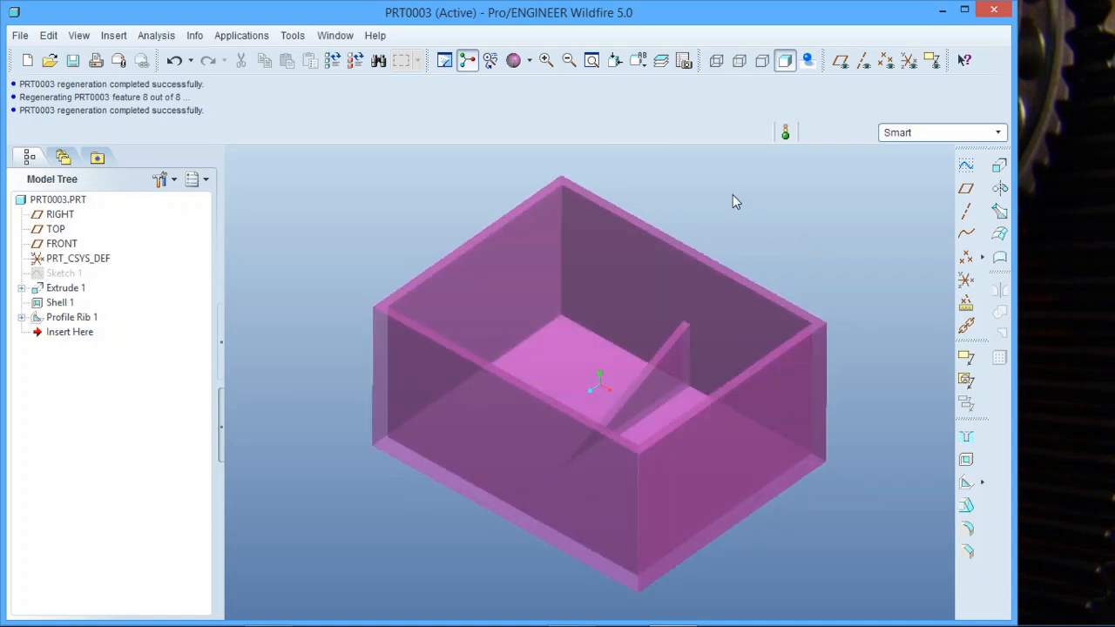
left_click(529, 60)
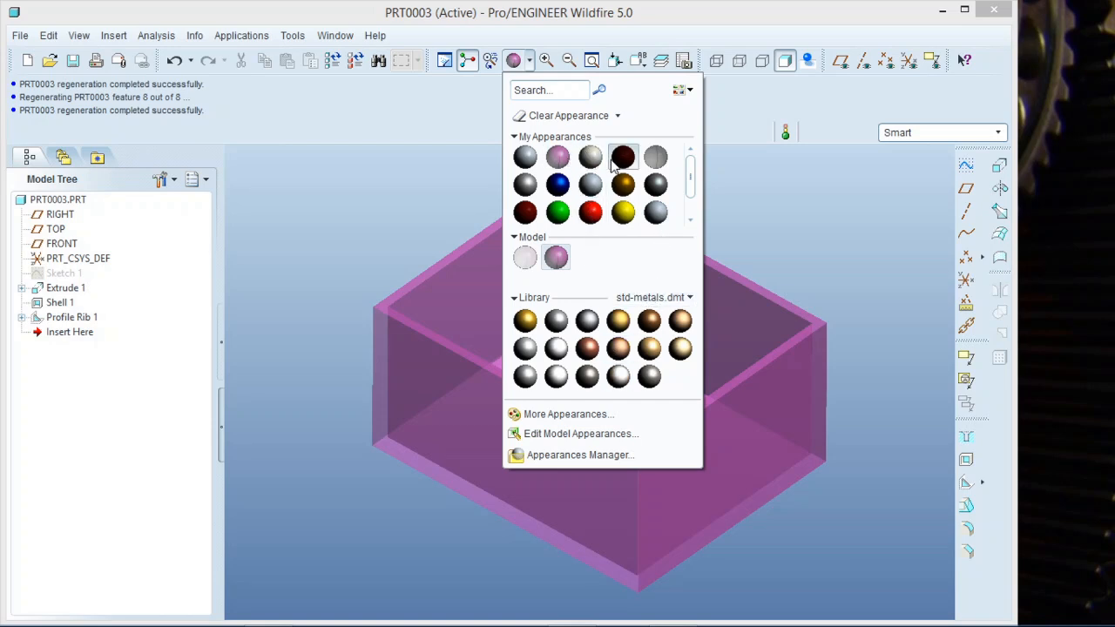
scroll(686, 174, "down", 1)
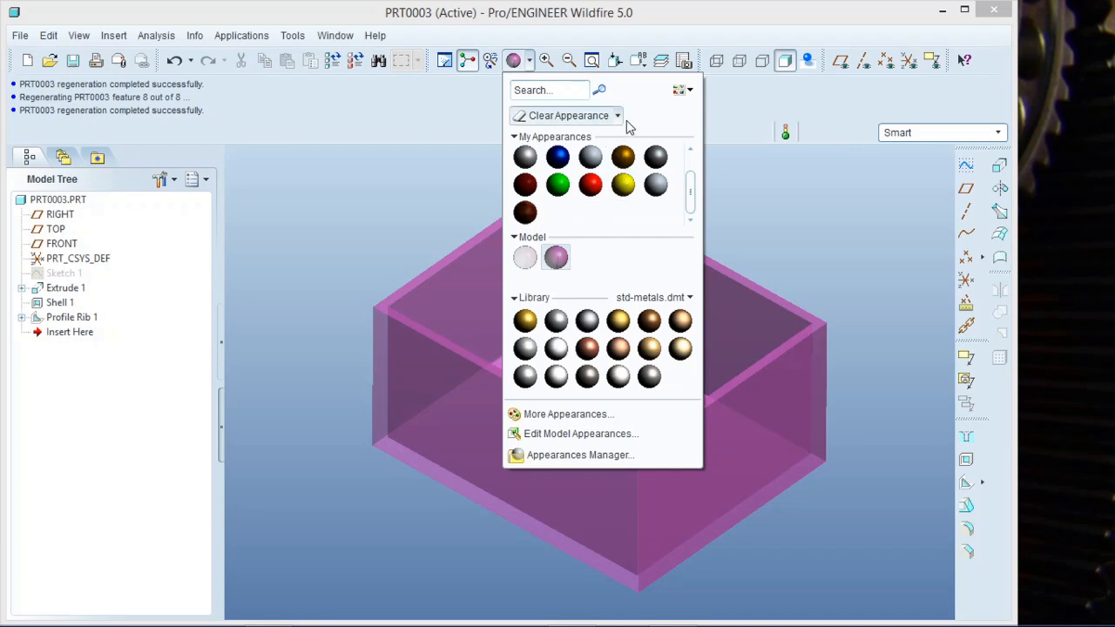
left_click(353, 252)
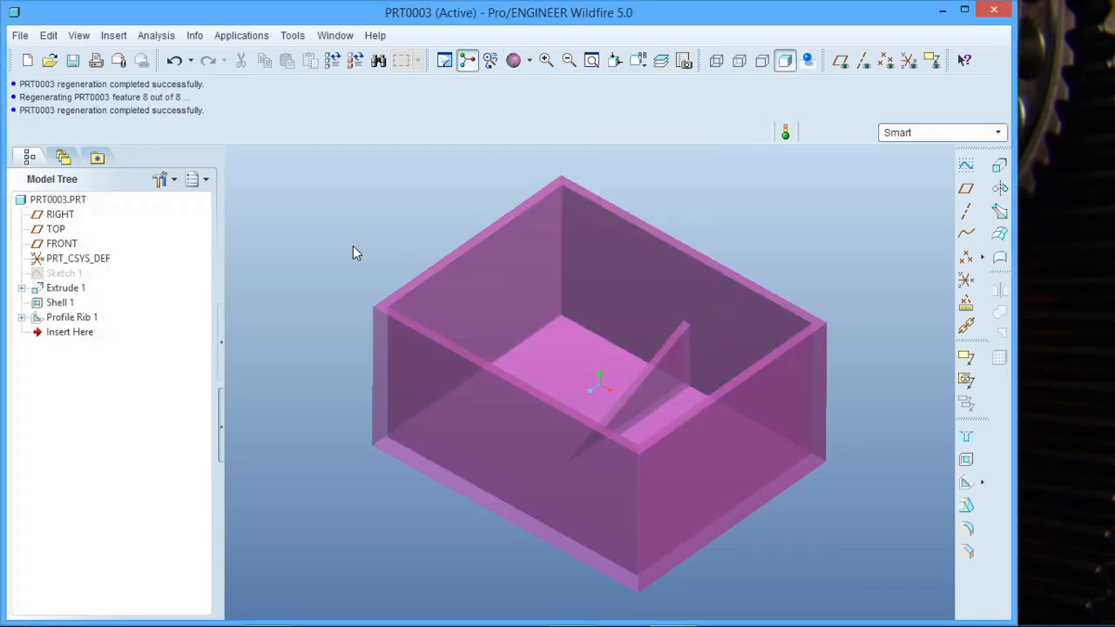